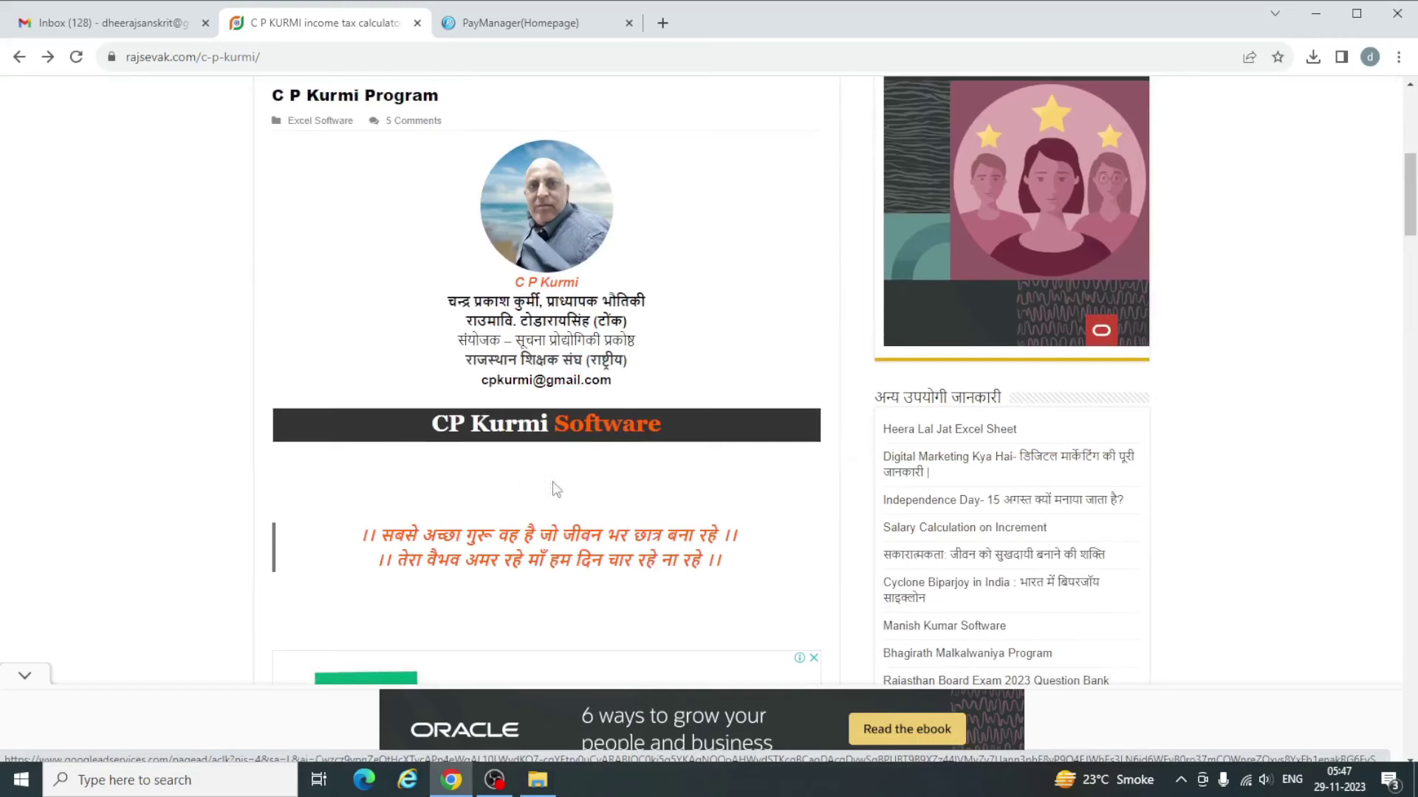
- Find the FY 2023-24 software link on the C P Kurmi page and open the tax calculator workbook from the desktop folder tax 2023-24
scroll(551, 491, "down", 3)
scroll(551, 491, "down", 4)
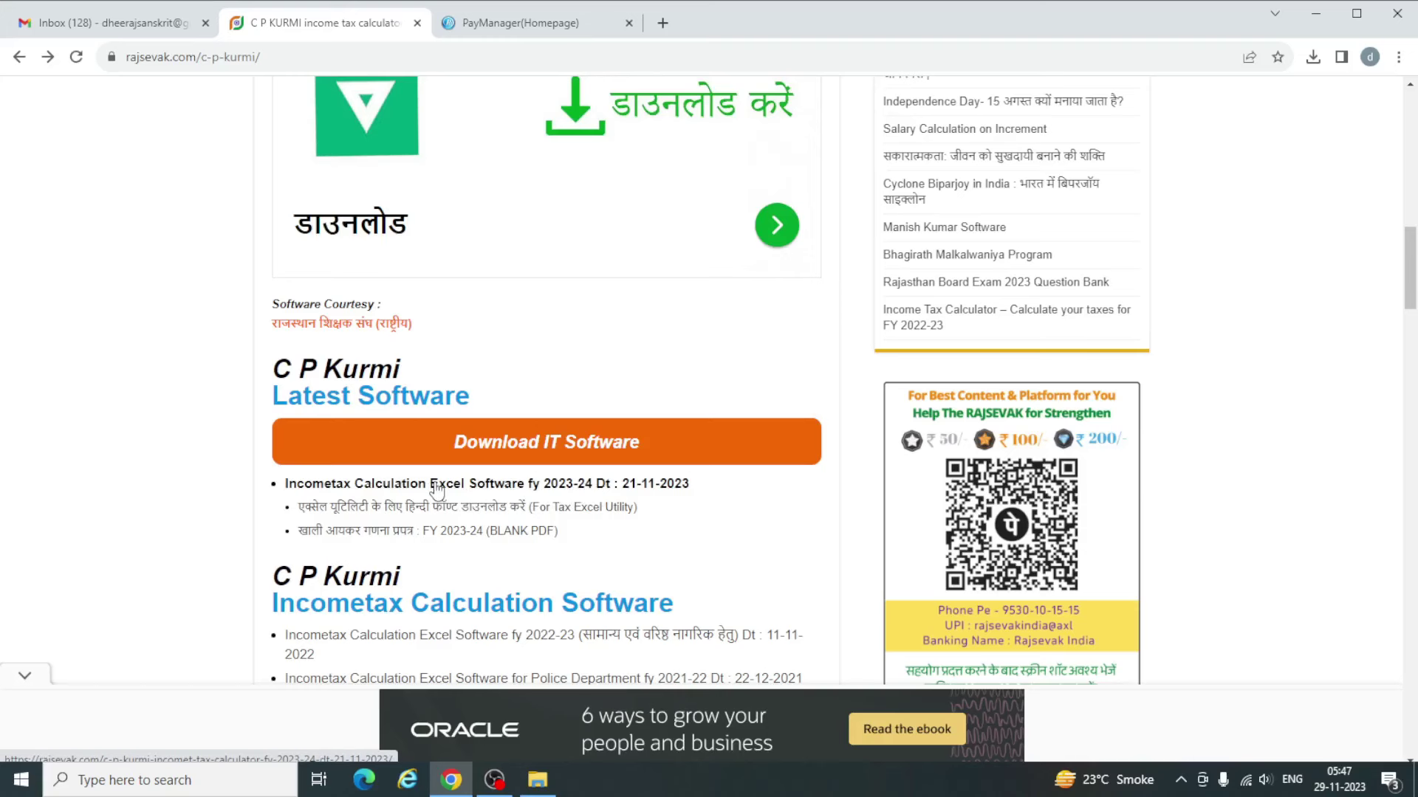
left_click(1315, 19)
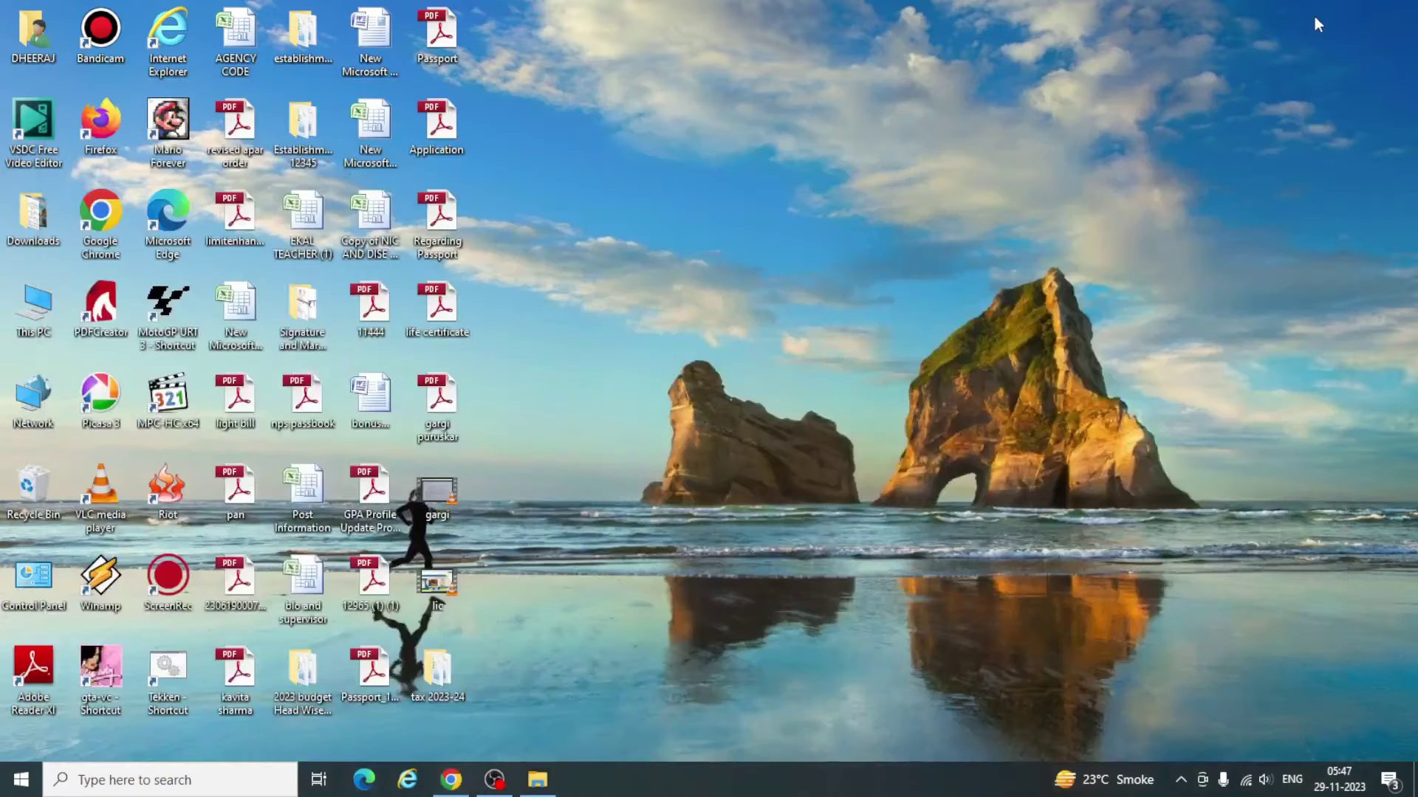
double_click(439, 669)
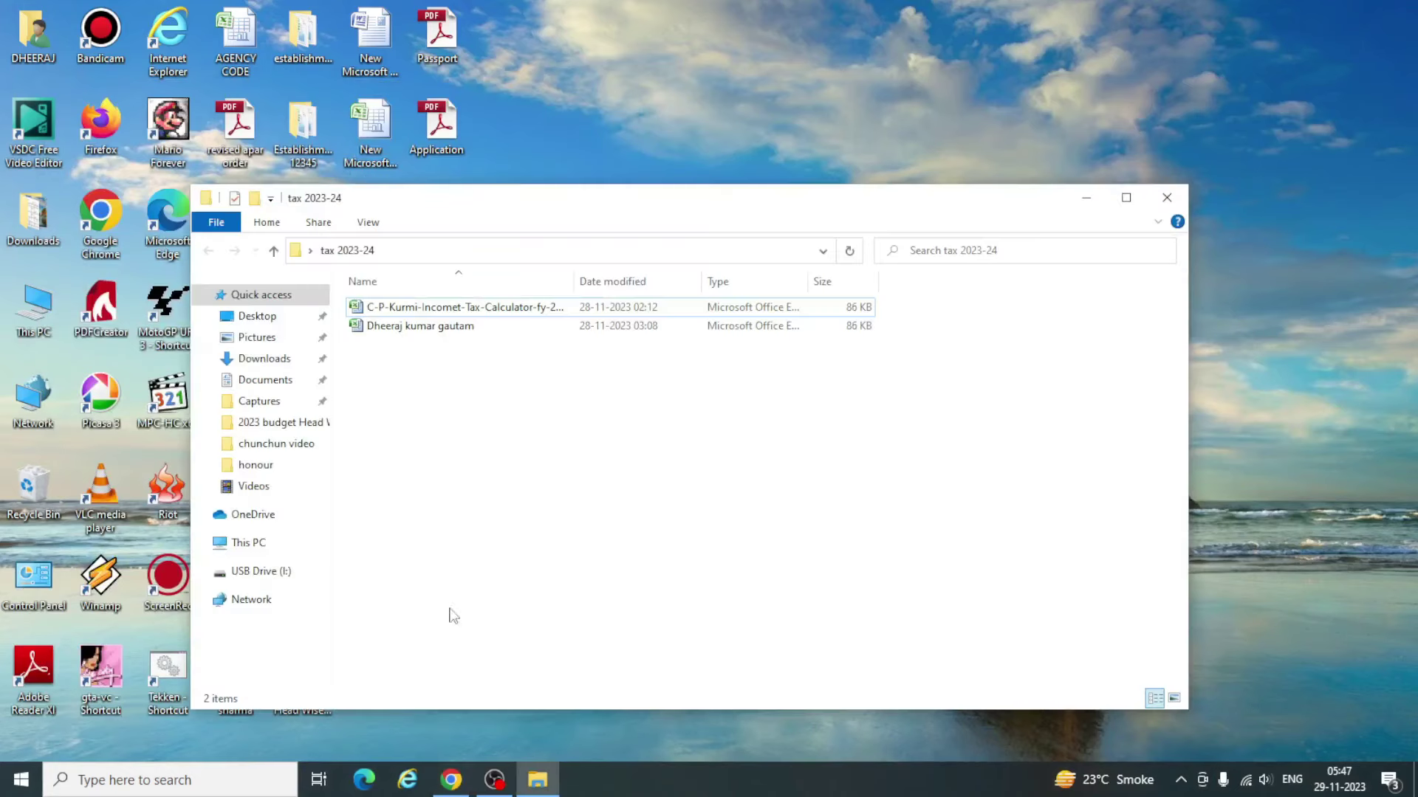
double_click(412, 309)
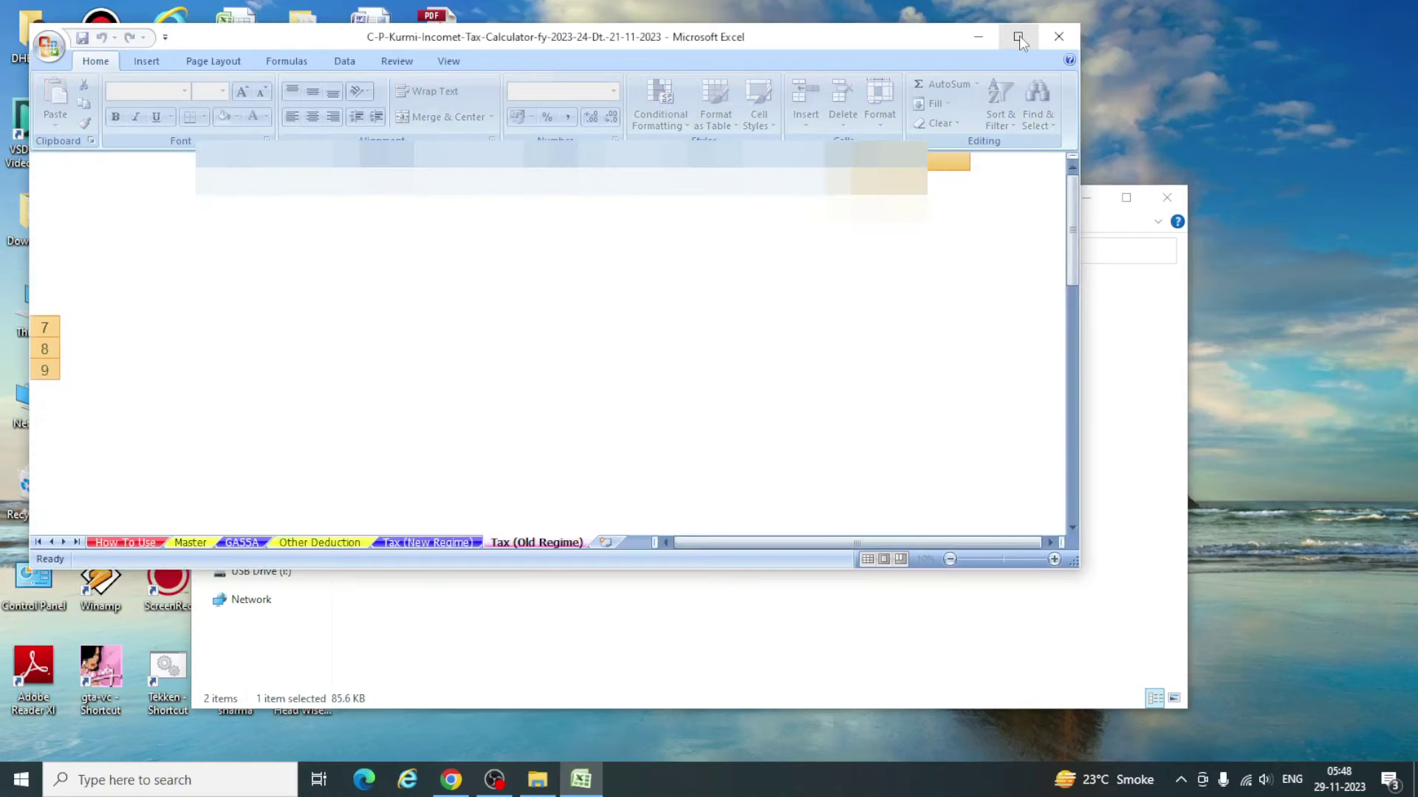
left_click(1018, 37)
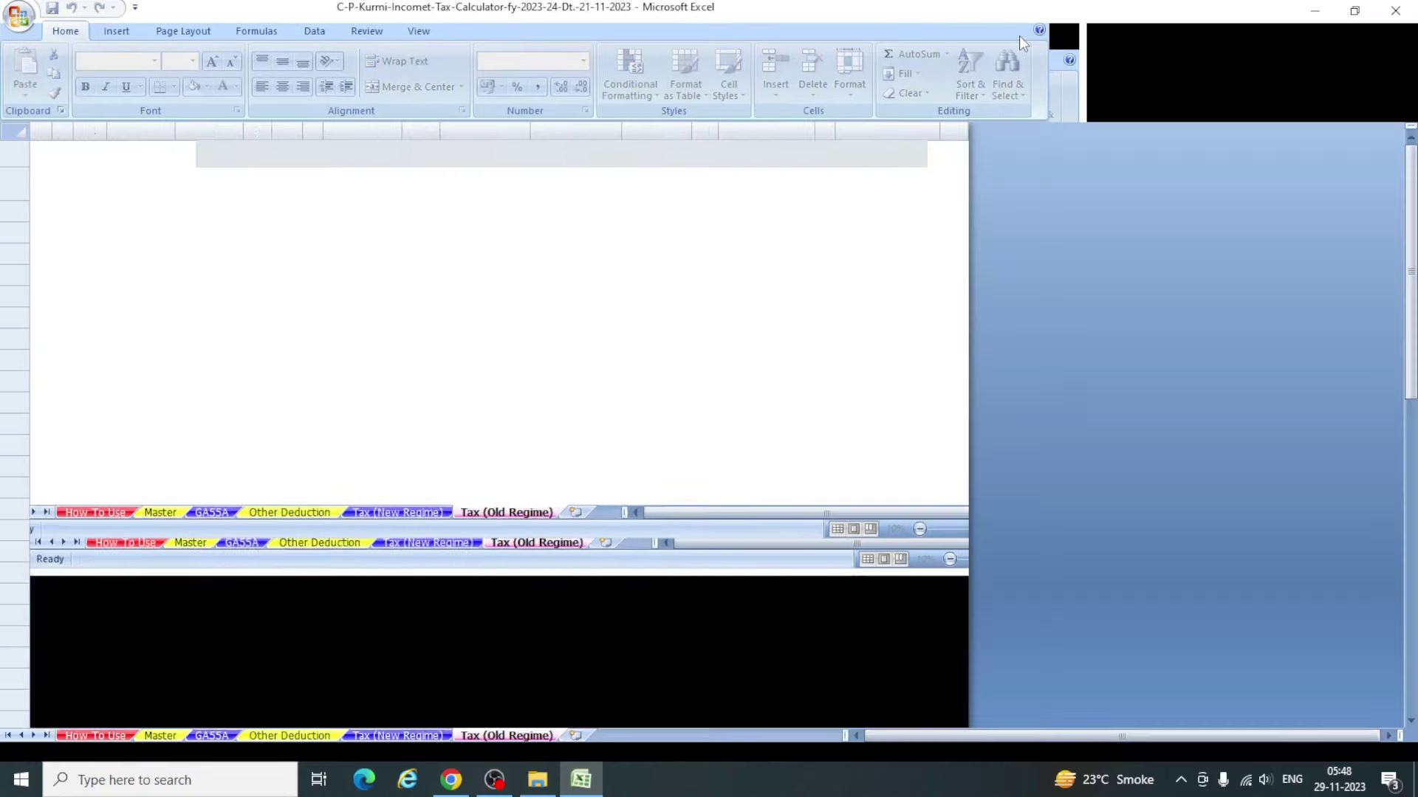
- Review the How To Use instructions and the Master sheet of the blank tax calculator workbook
left_click(95, 736)
scroll(325, 544, "up", 3)
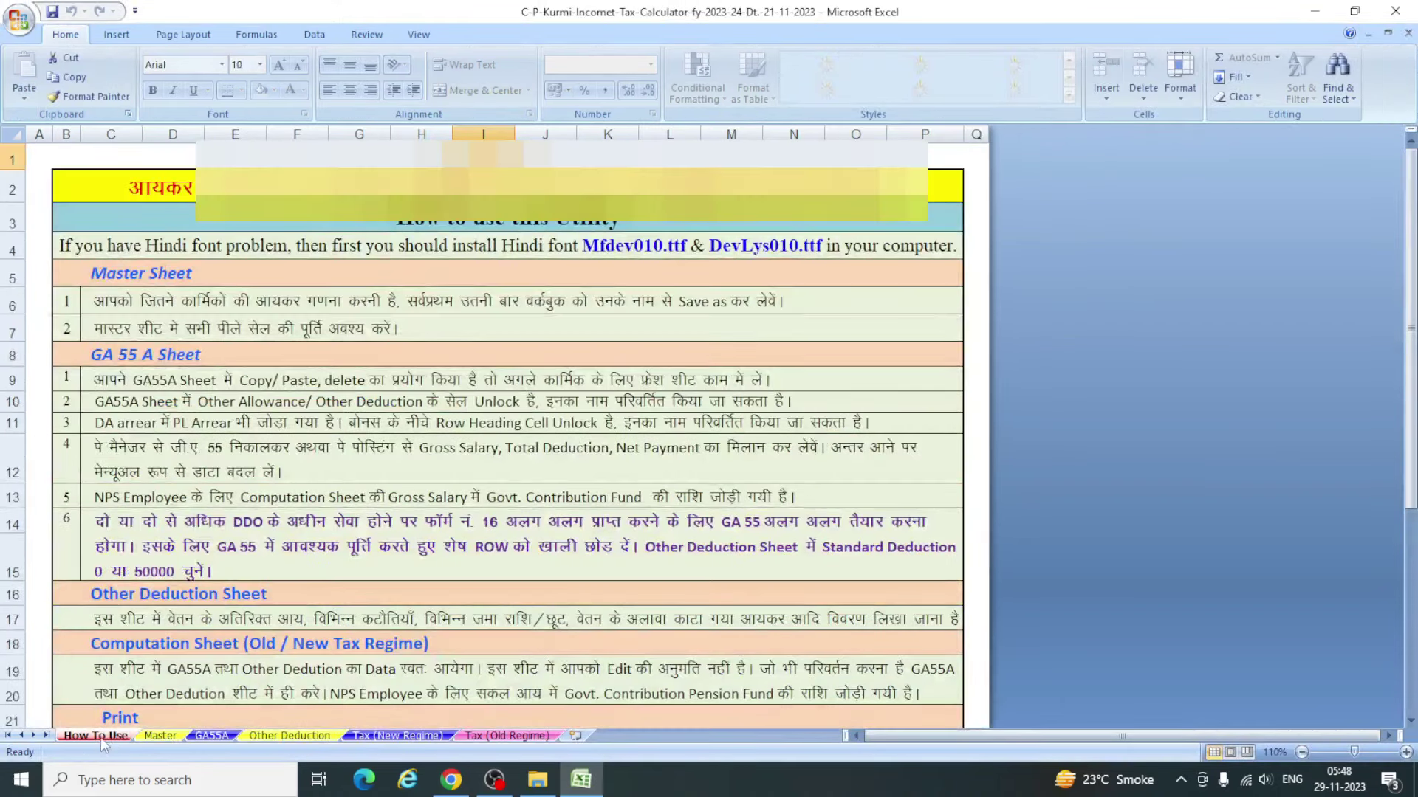
left_click(169, 737)
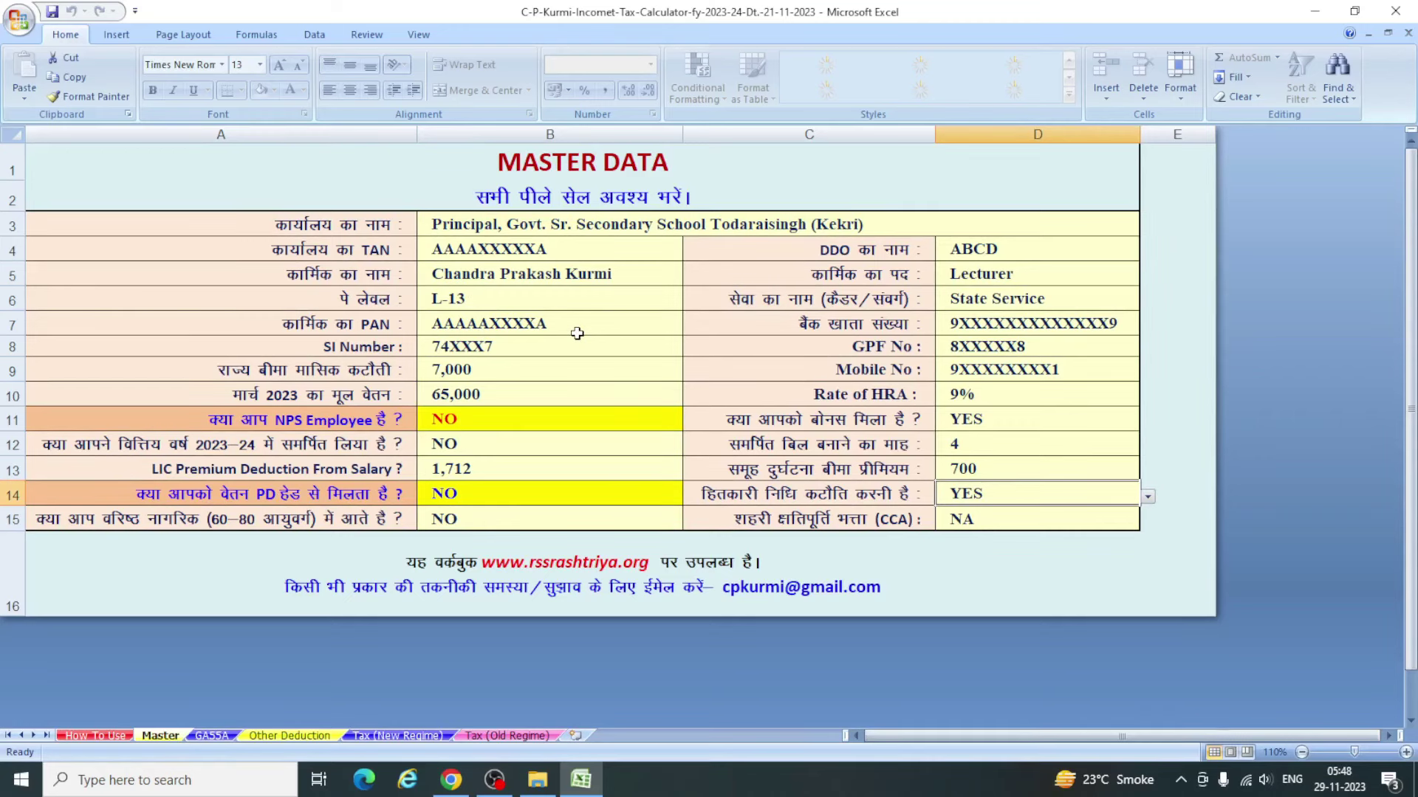
- Switch to PayManager in Chrome and open the GA 55 Employee Detail report form
left_click(449, 781)
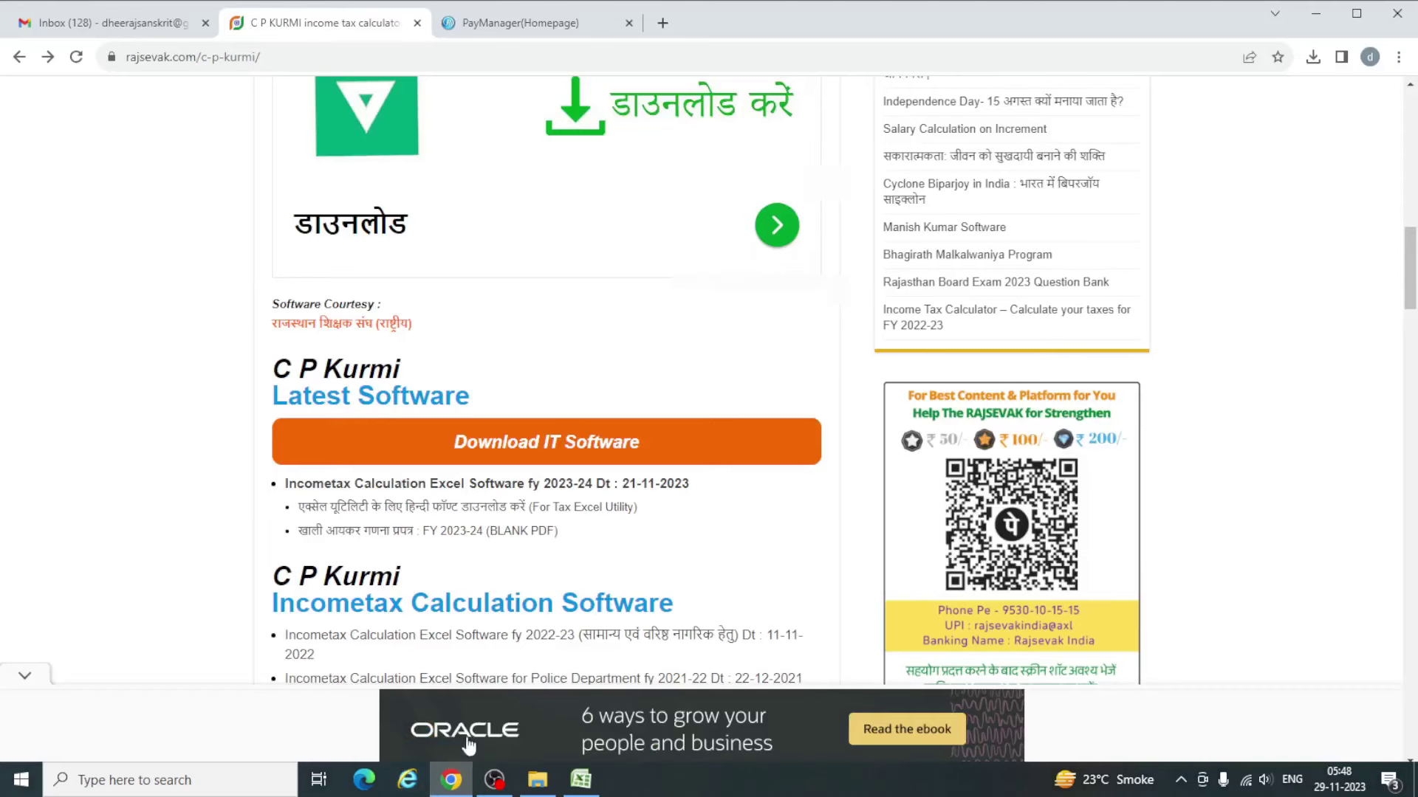
left_click(532, 19)
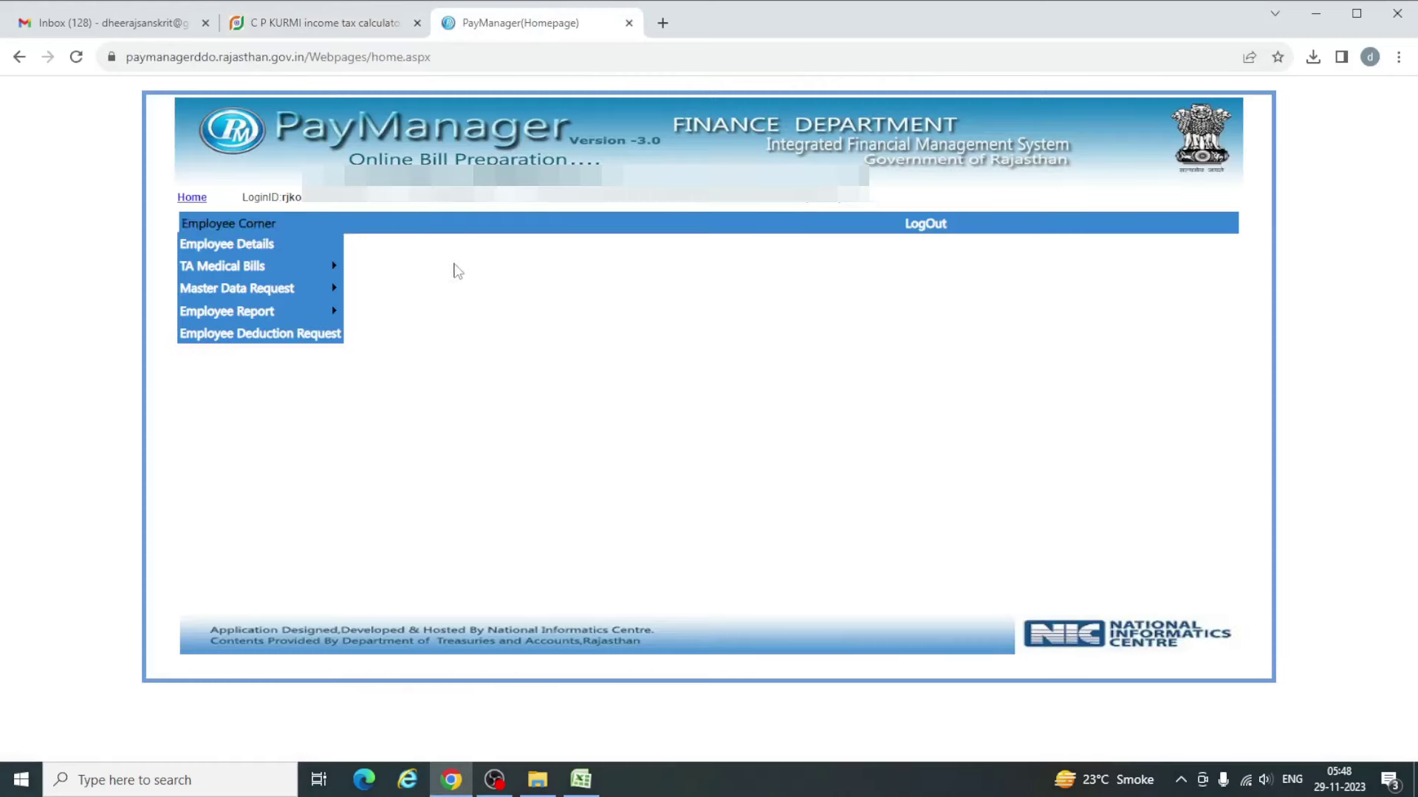
mouse_move(229, 230)
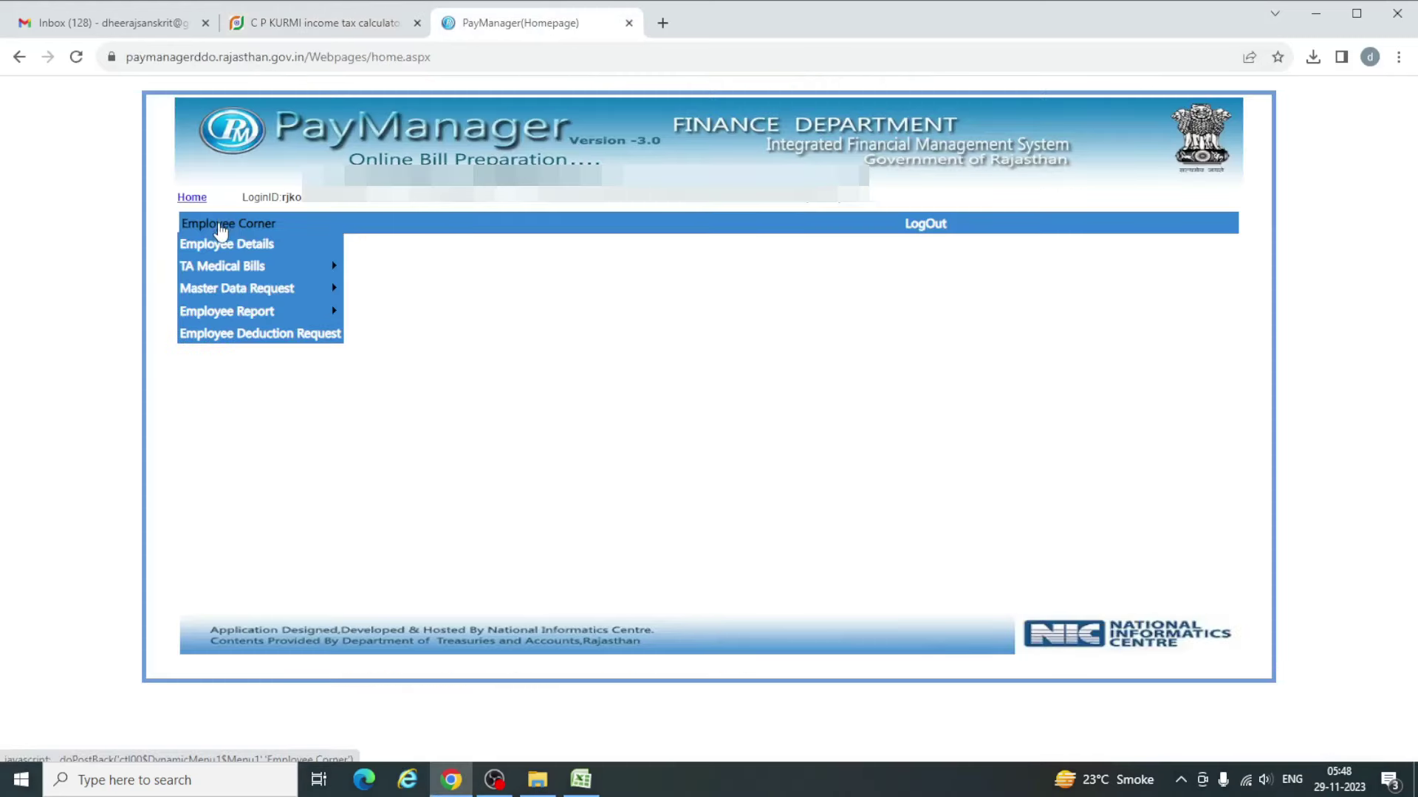
mouse_move(244, 294)
mouse_move(334, 309)
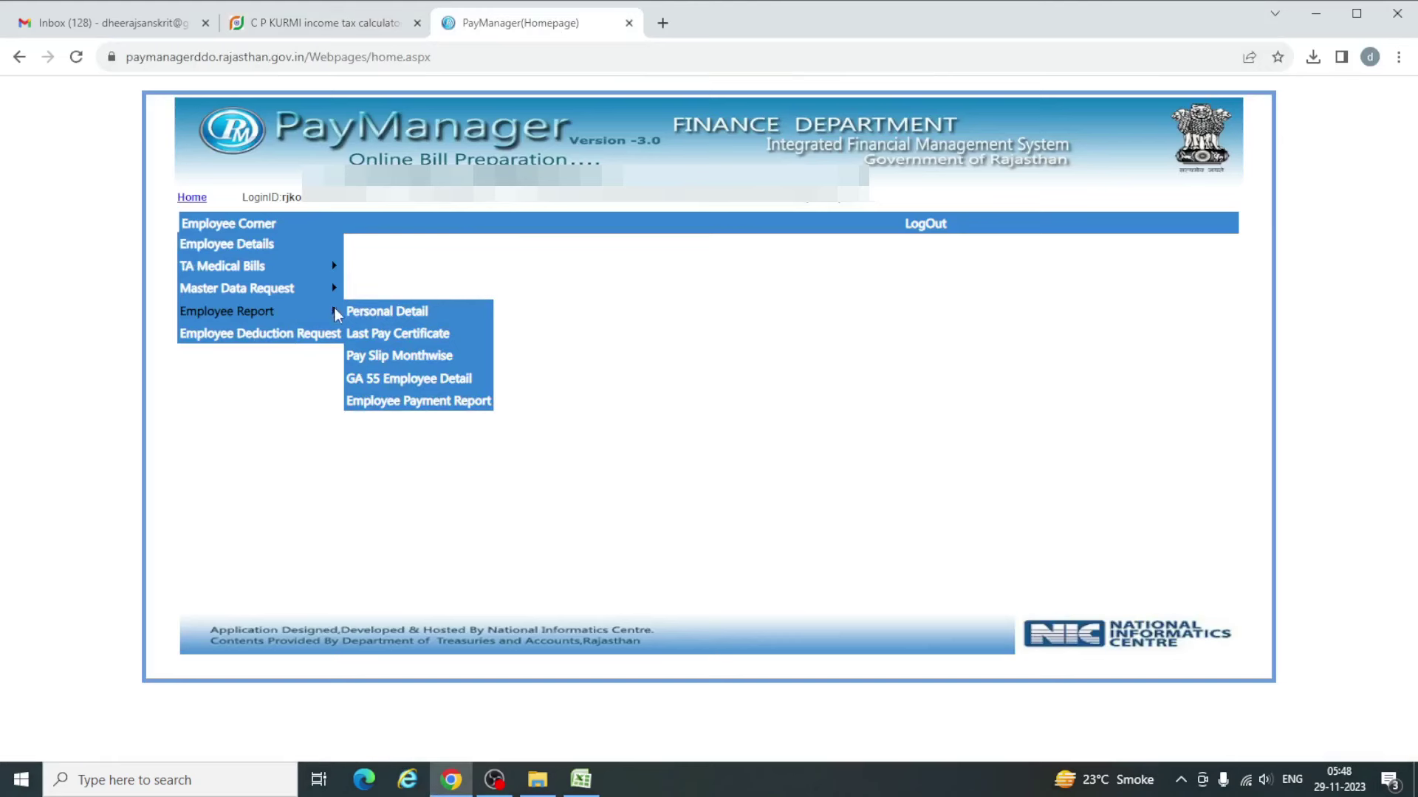
left_click(393, 383)
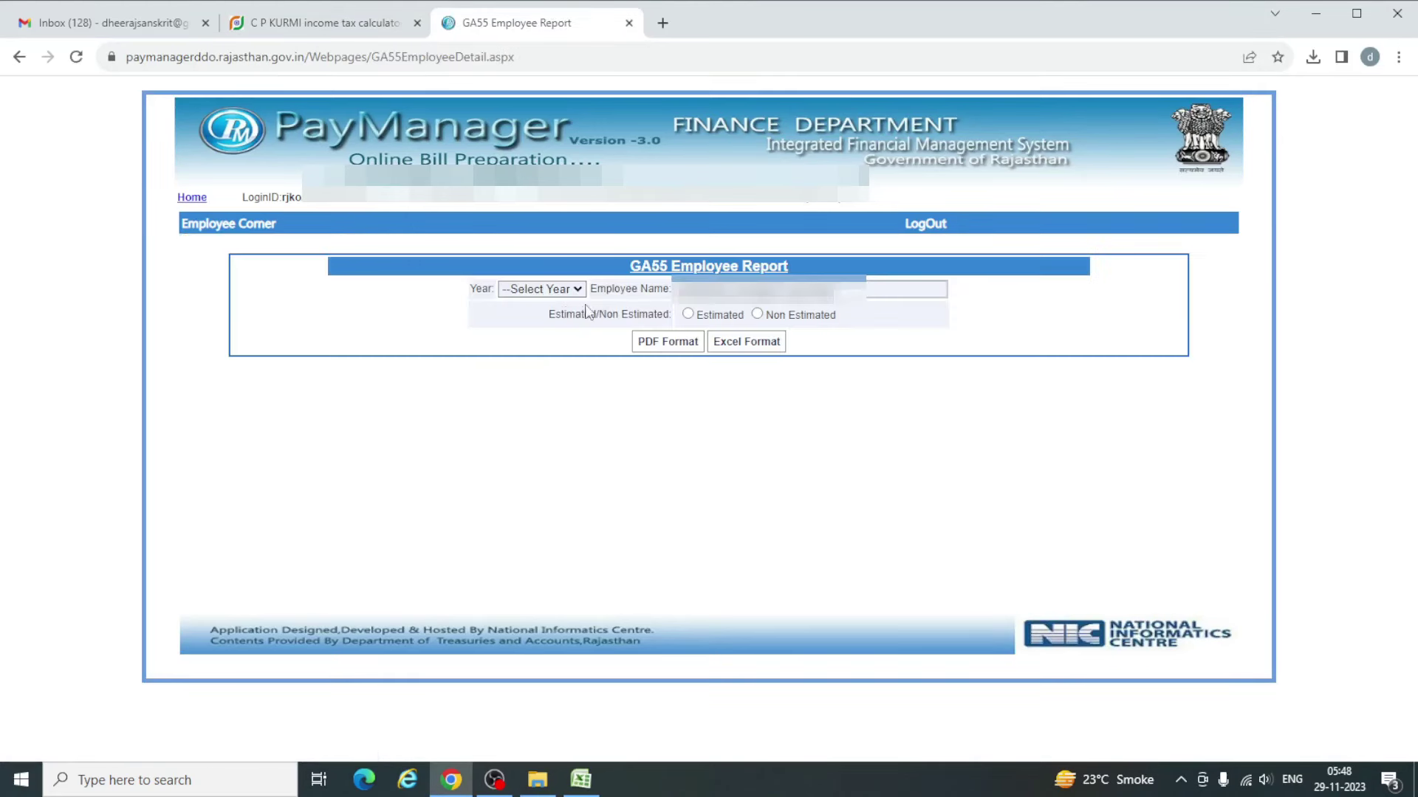
- Generate the Non Estimated GA55 report for 2023-2024 in PDF format and open the downloaded file
left_click(528, 293)
left_click(524, 322)
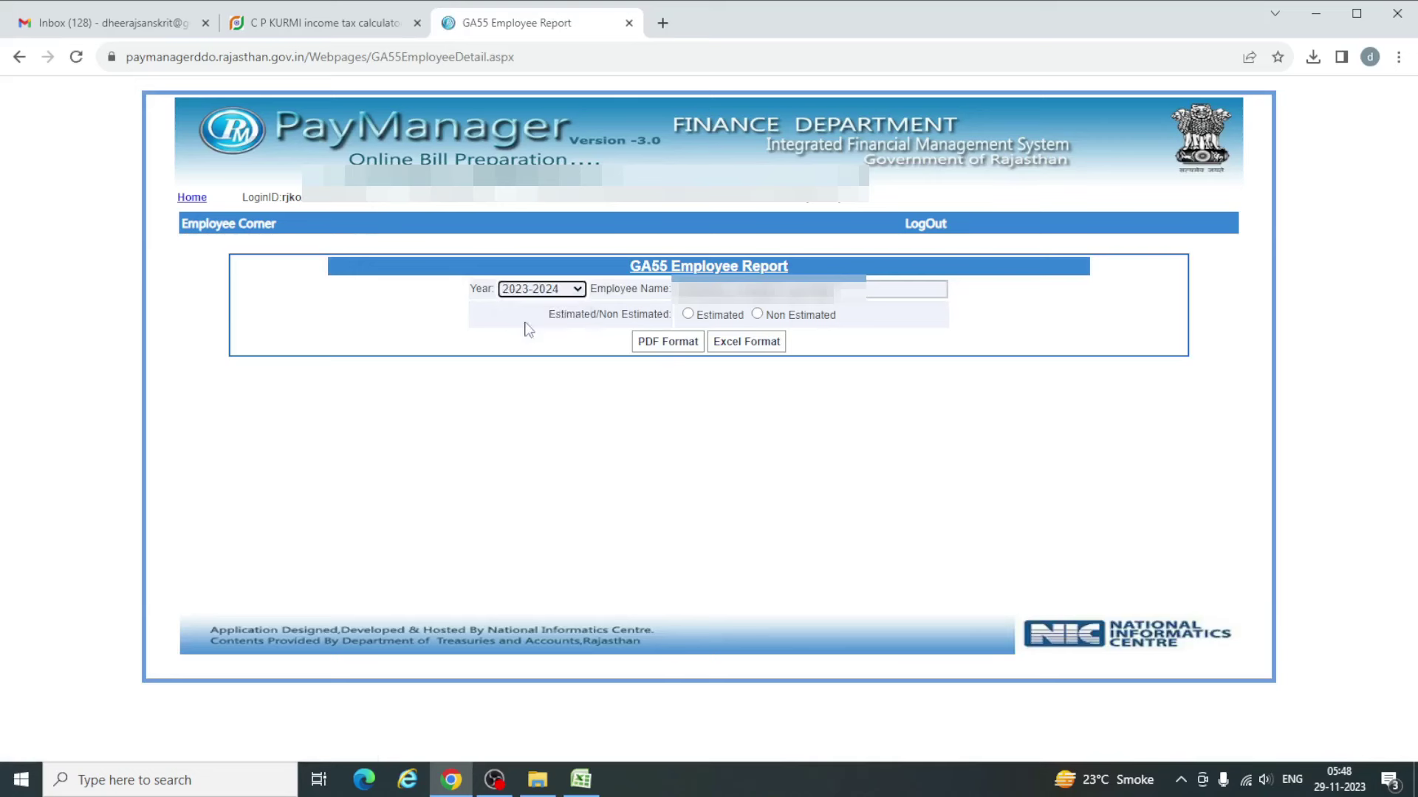
left_click(758, 314)
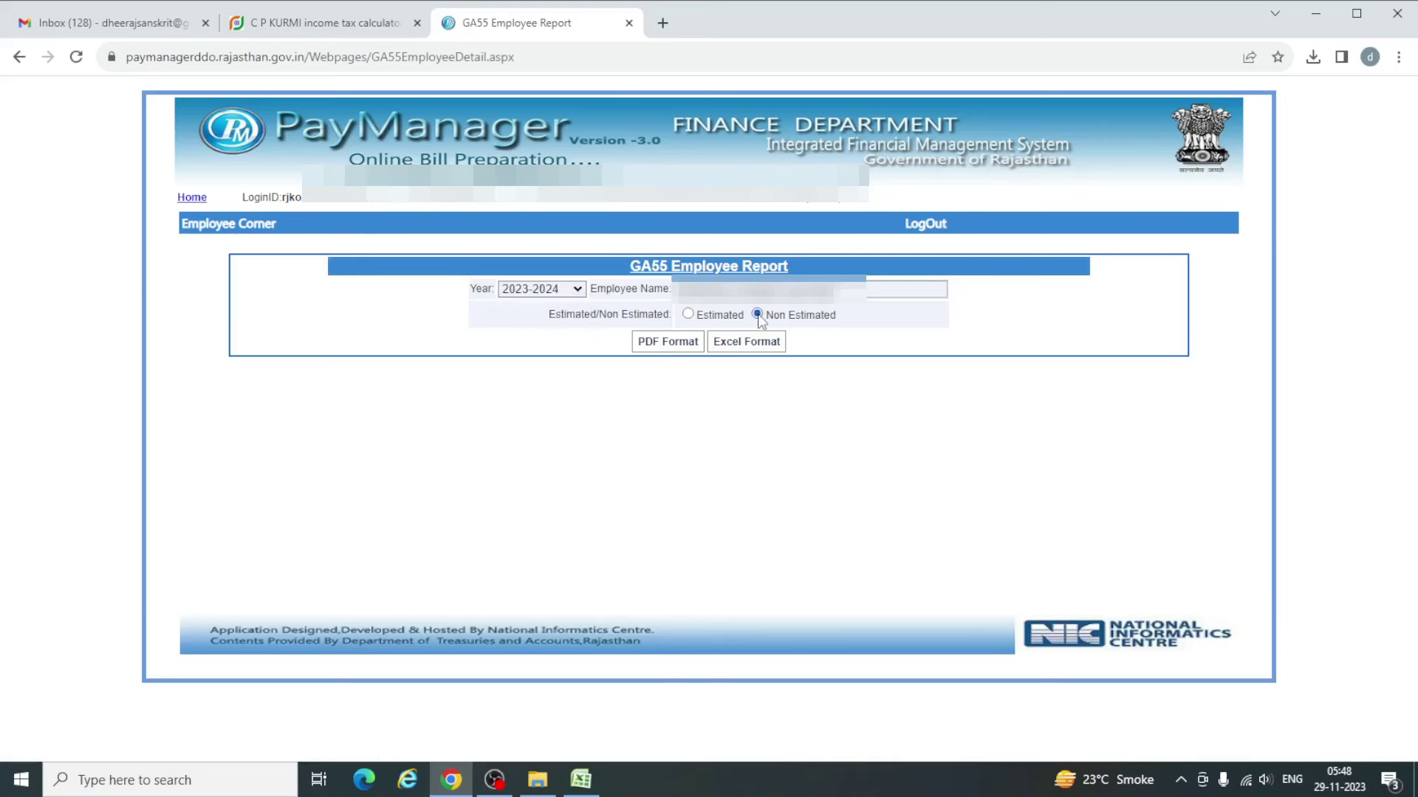
left_click(679, 346)
left_click(1317, 59)
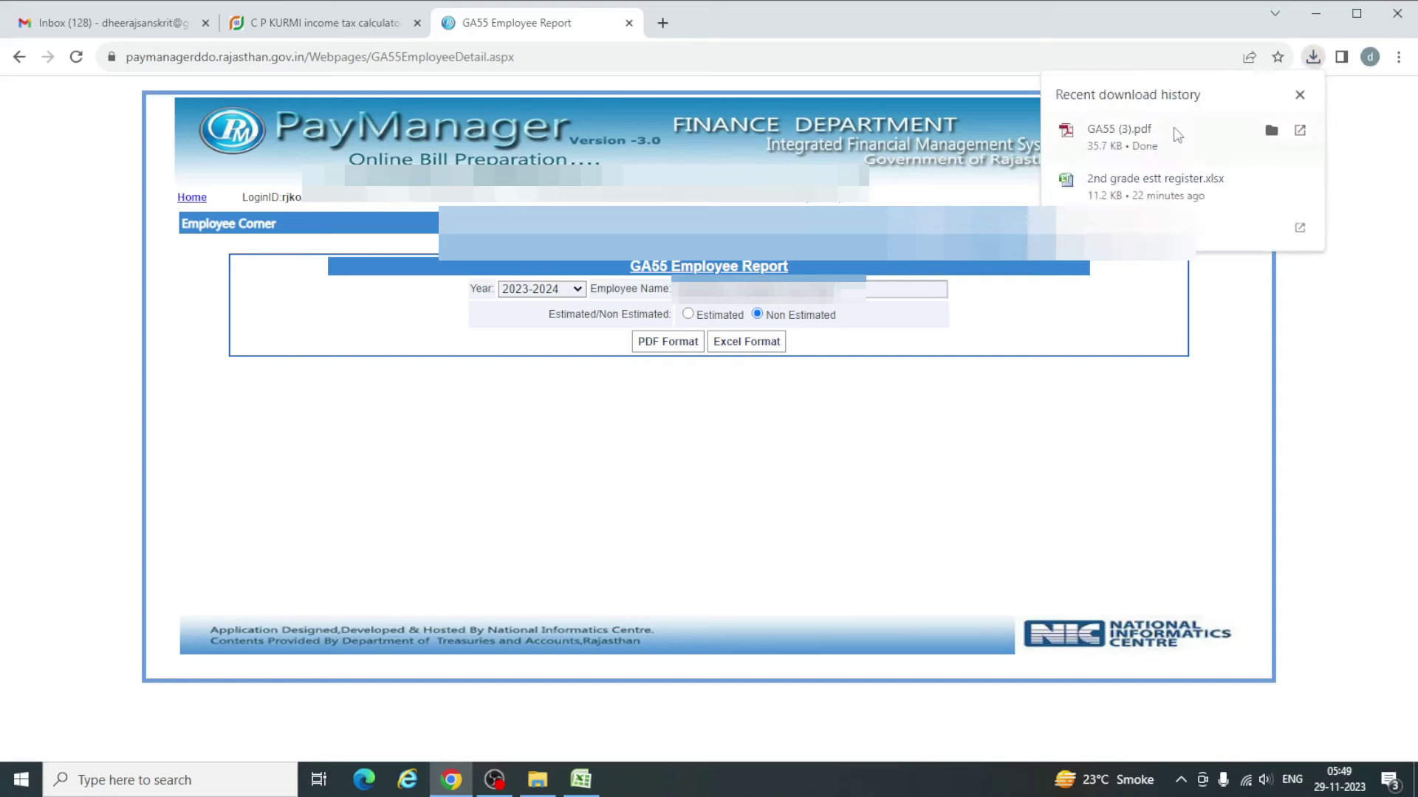
left_click(1159, 136)
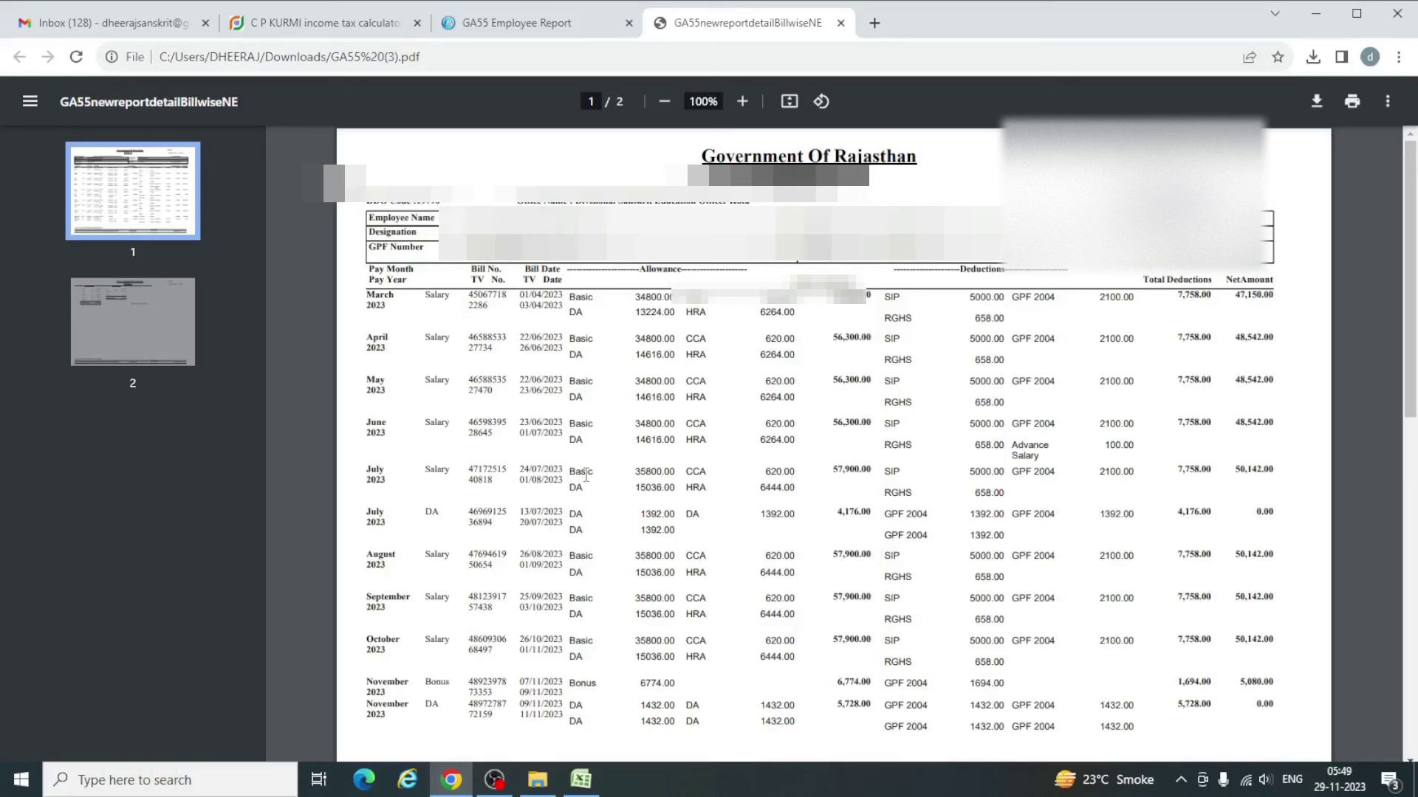
- Return to the tax 2023-24 folder and open the workbook named after the employee in Excel
left_click(325, 25)
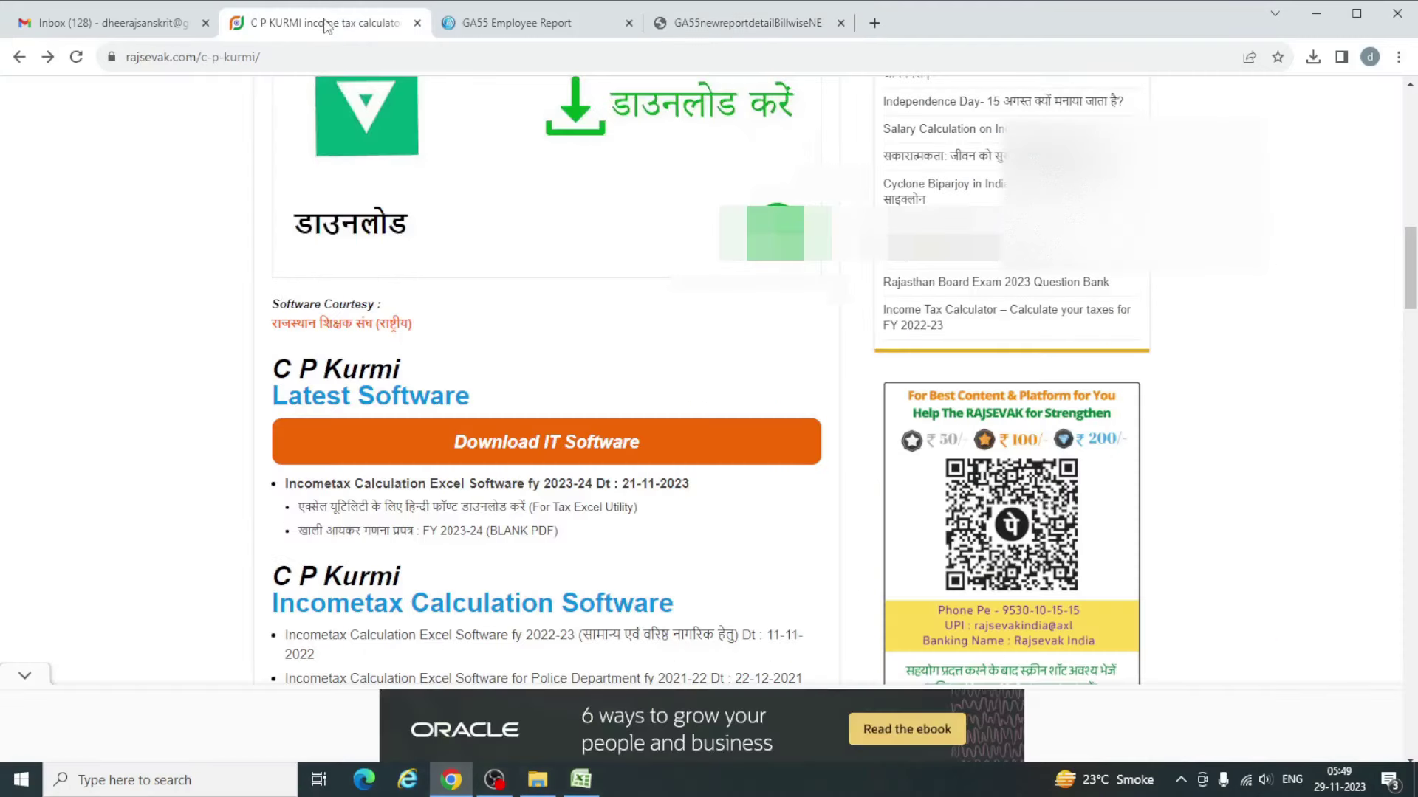
left_click(1316, 13)
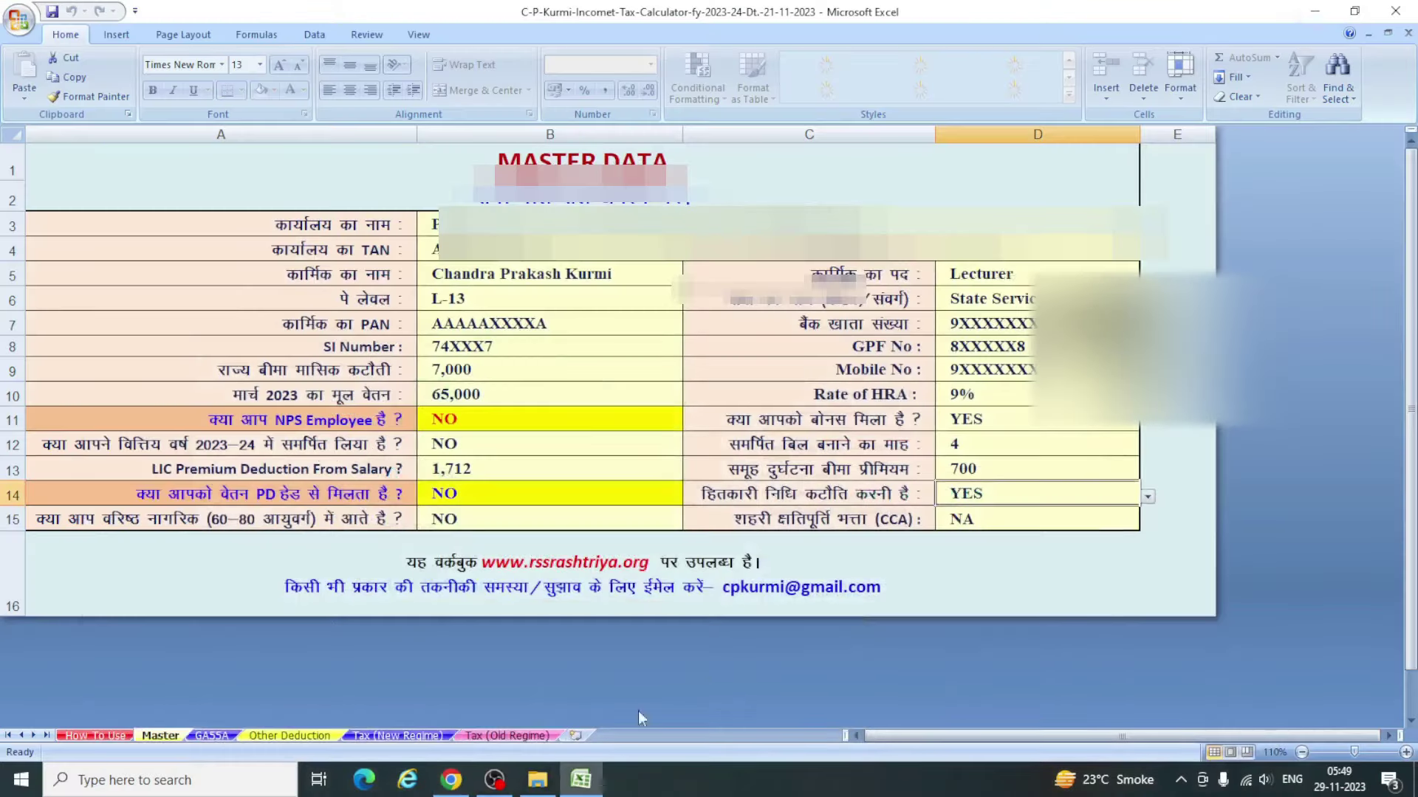
left_click(539, 780)
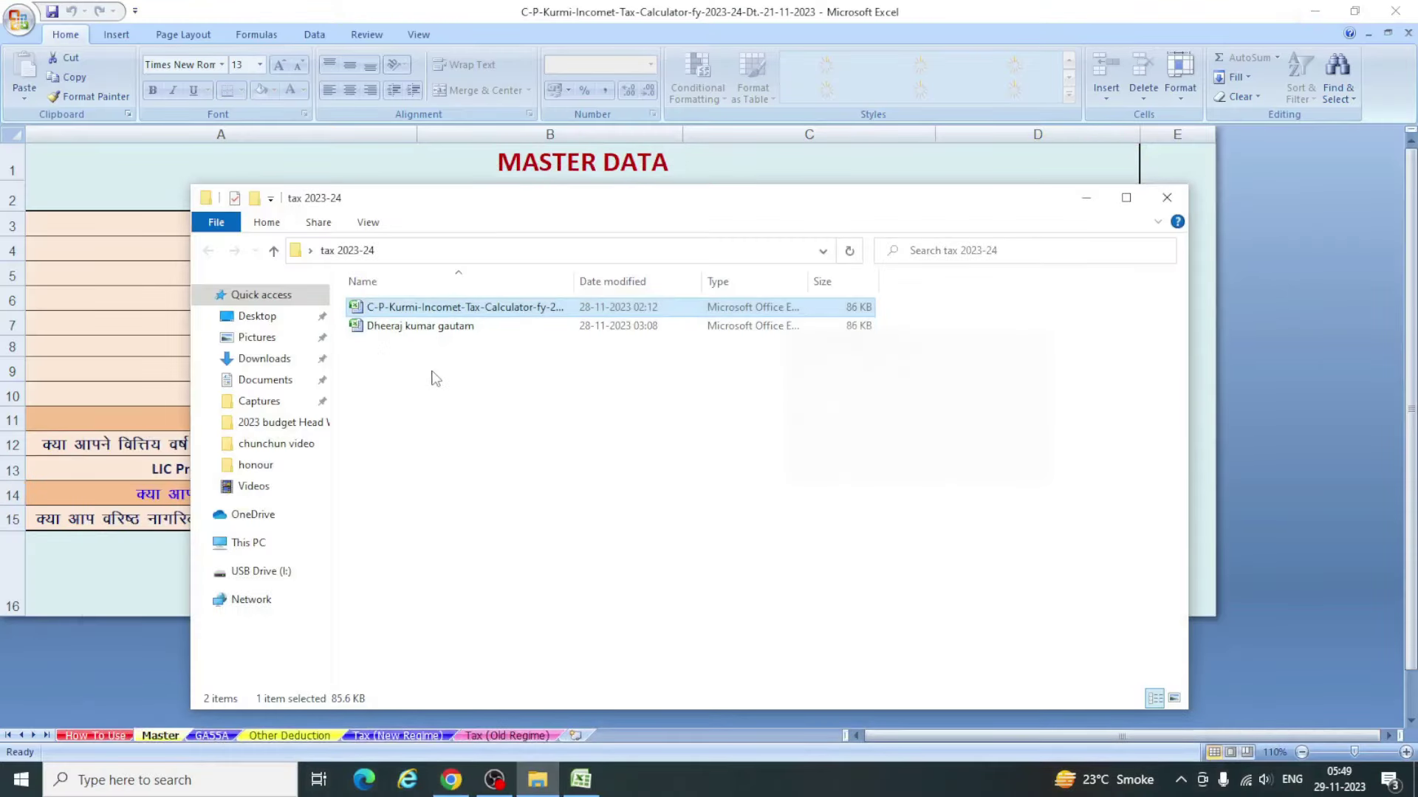
double_click(402, 327)
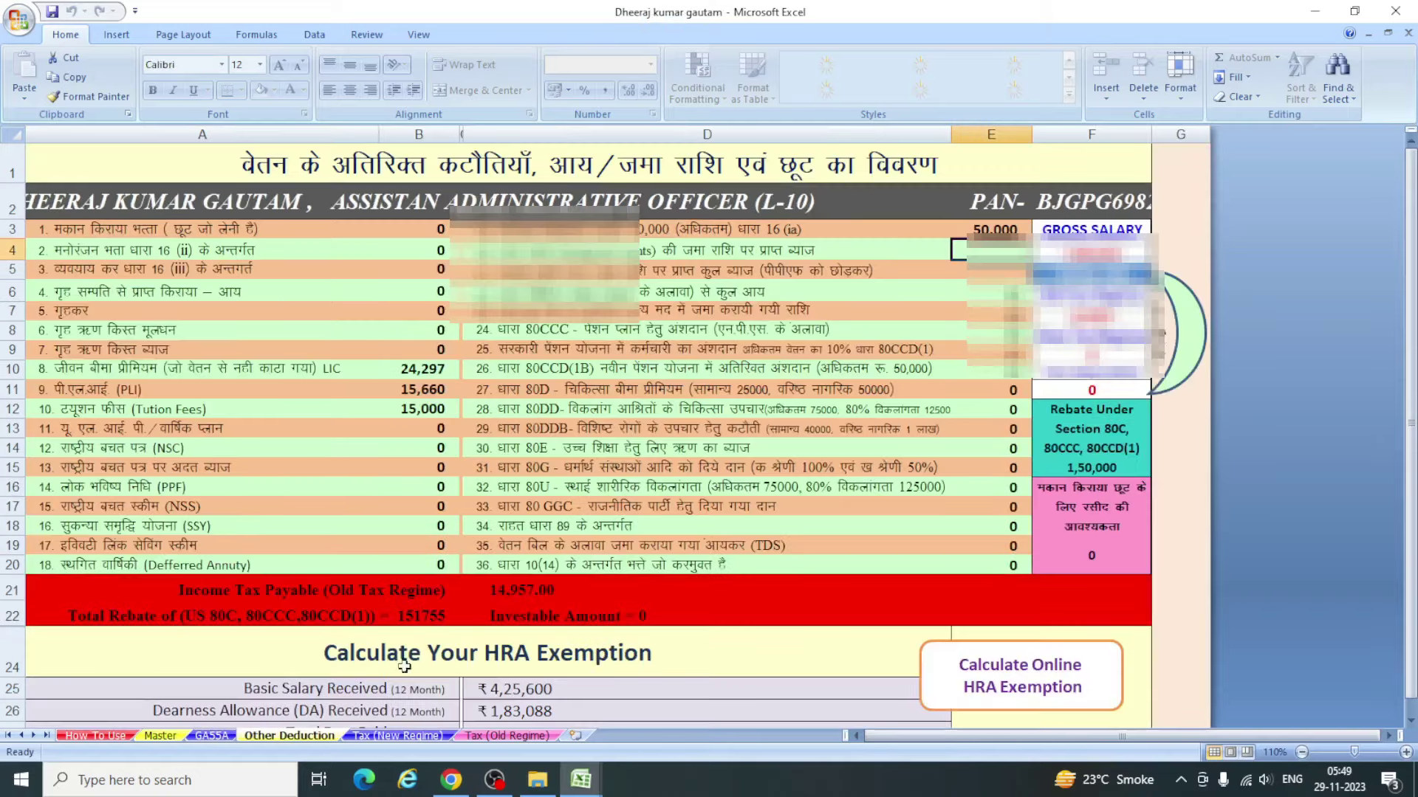
- Read the How To Use sheet and examine the pay level and service cadre options on the Master sheet
left_click(99, 737)
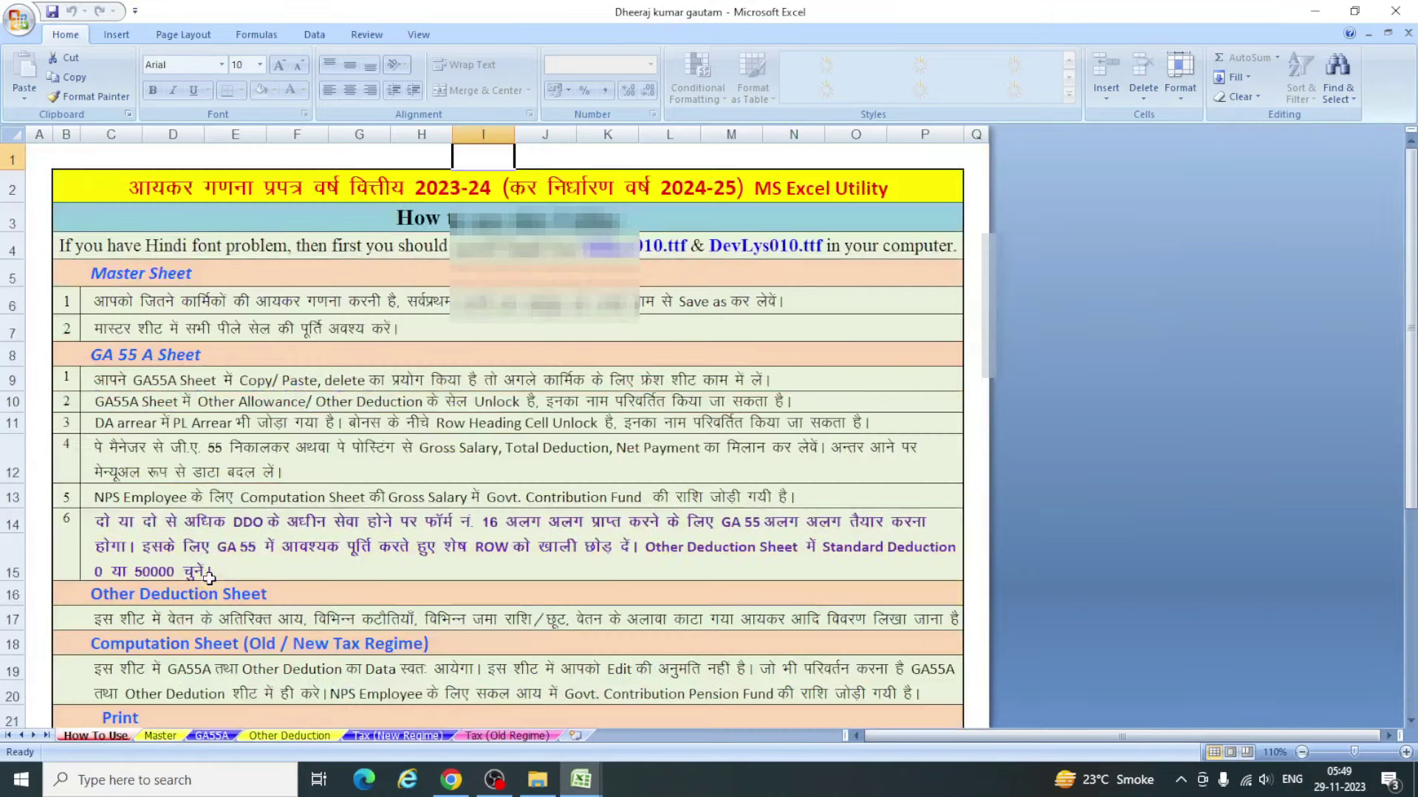
left_click(158, 737)
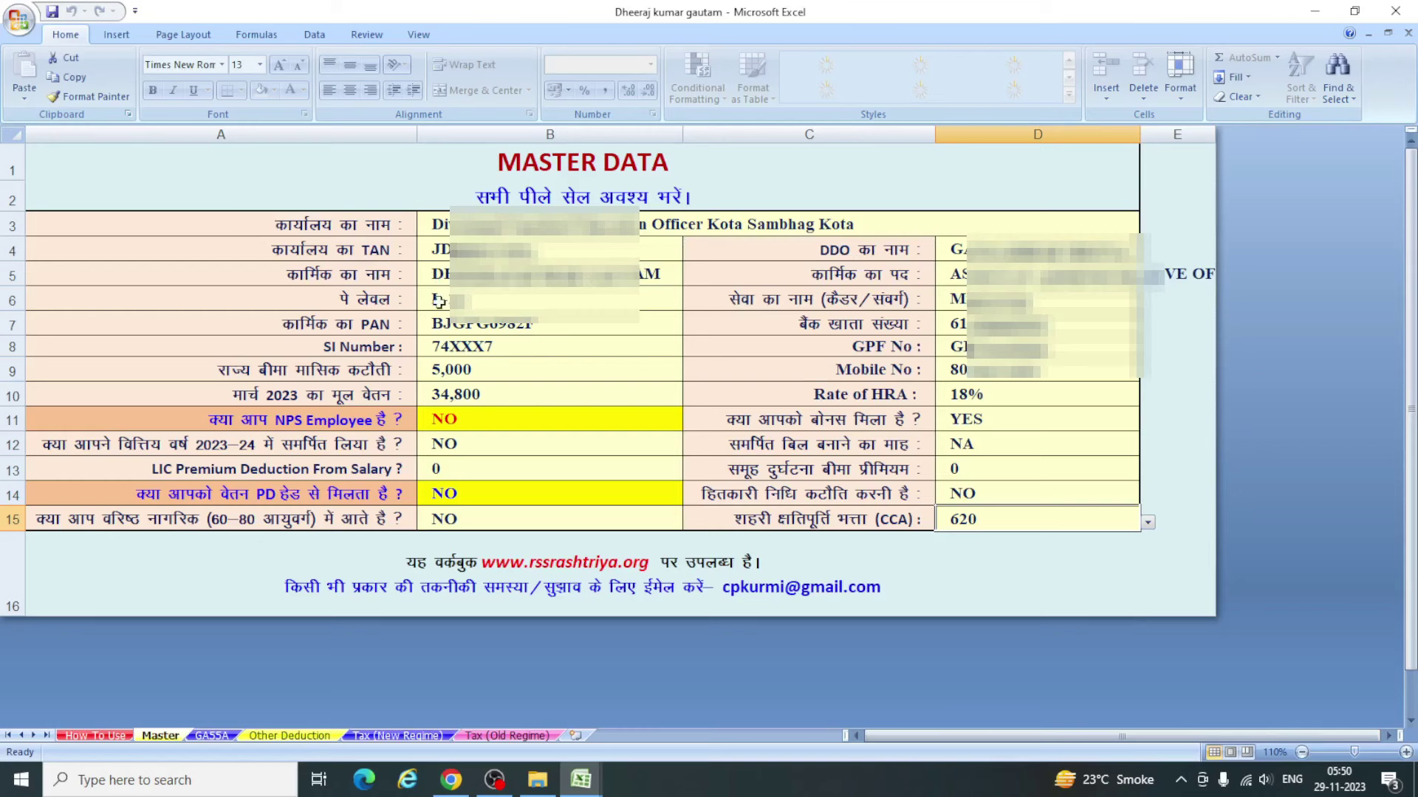
left_click(667, 298)
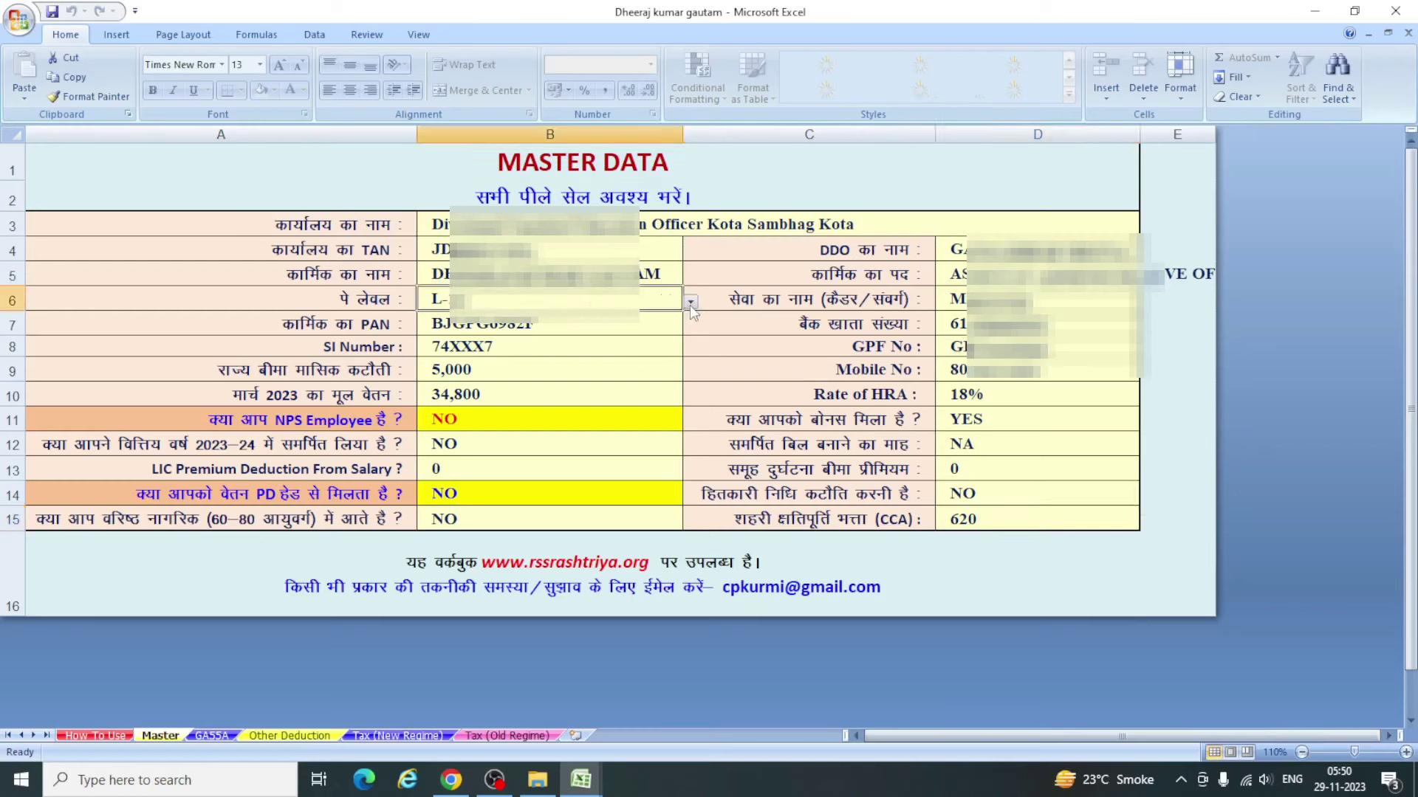
left_click(690, 303)
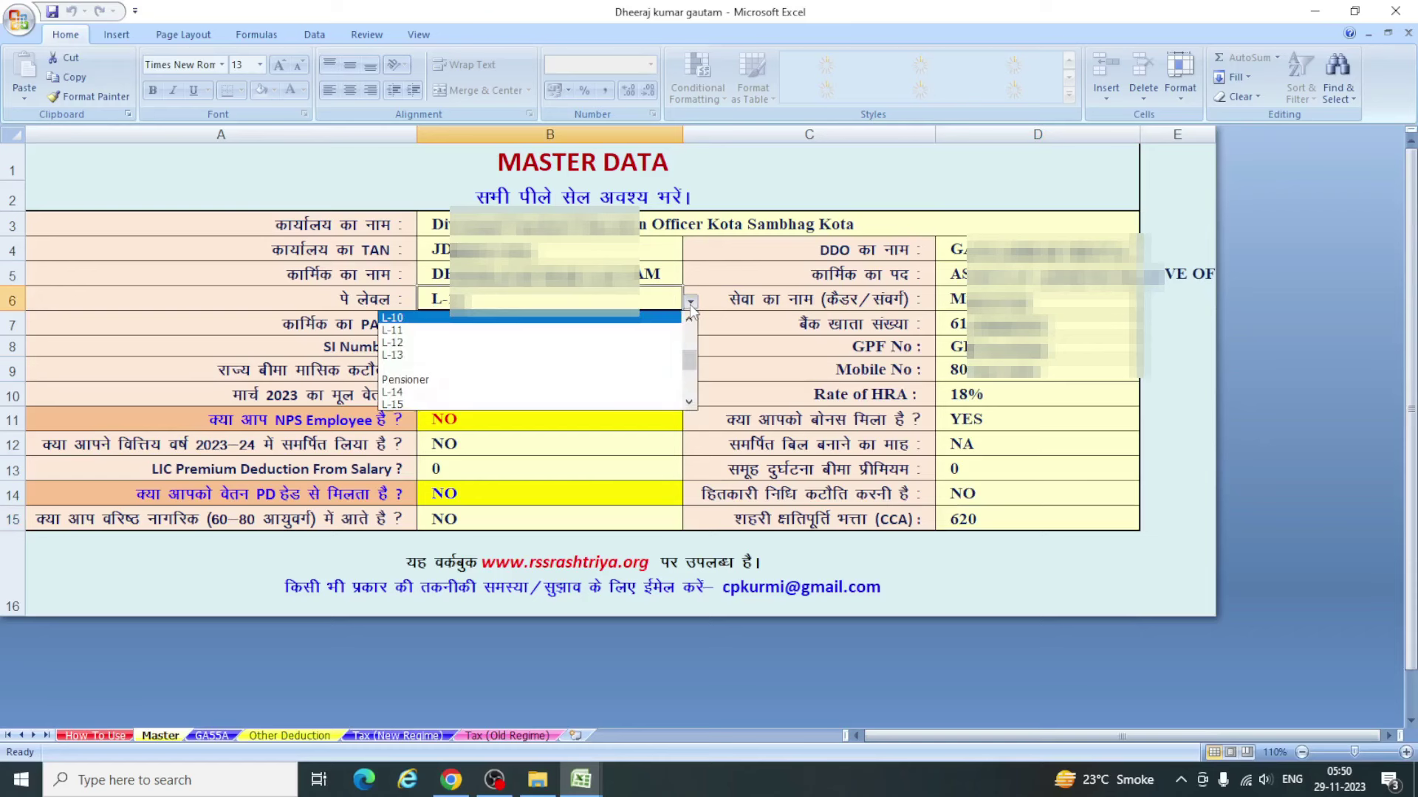
left_click(690, 304)
left_click(1033, 303)
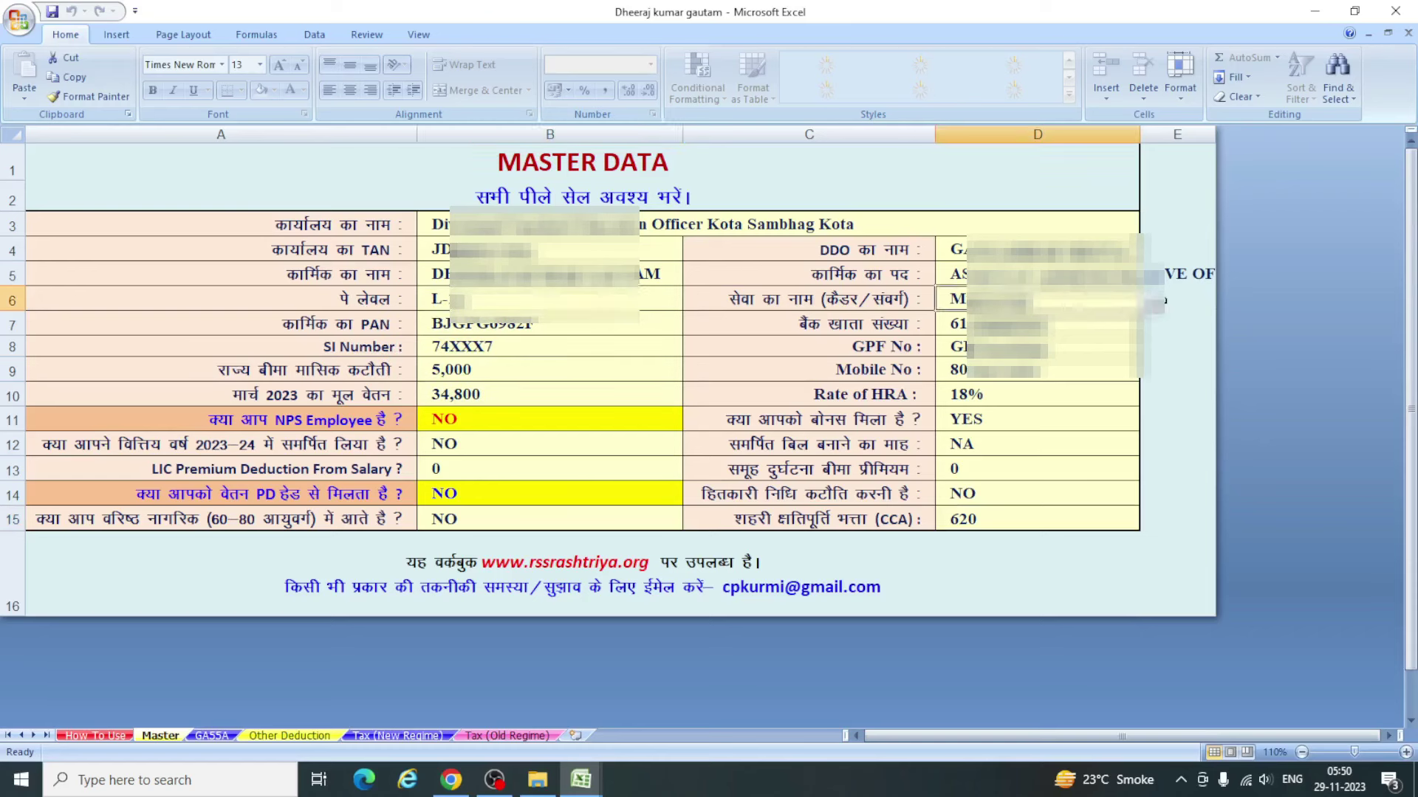
left_click(1149, 302)
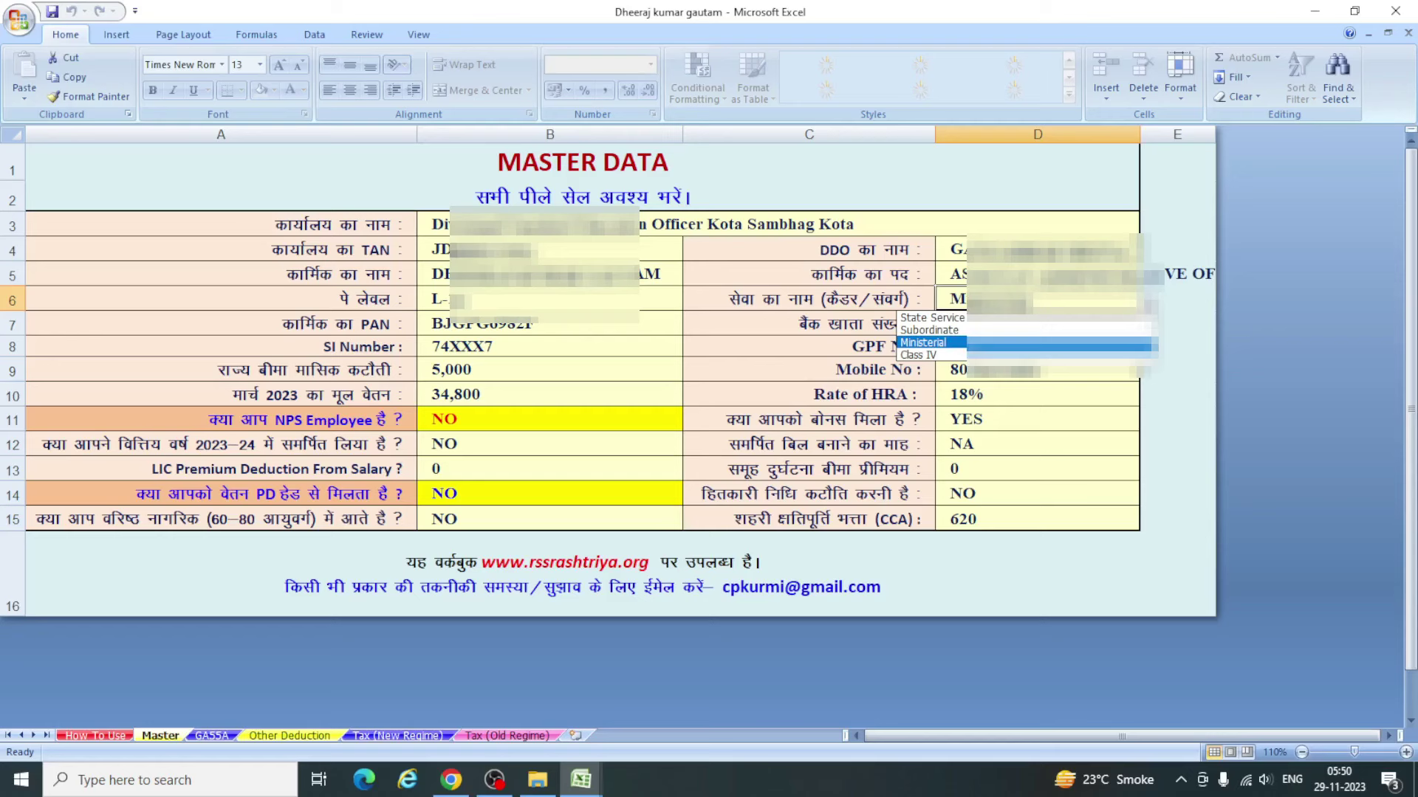
left_click(1149, 303)
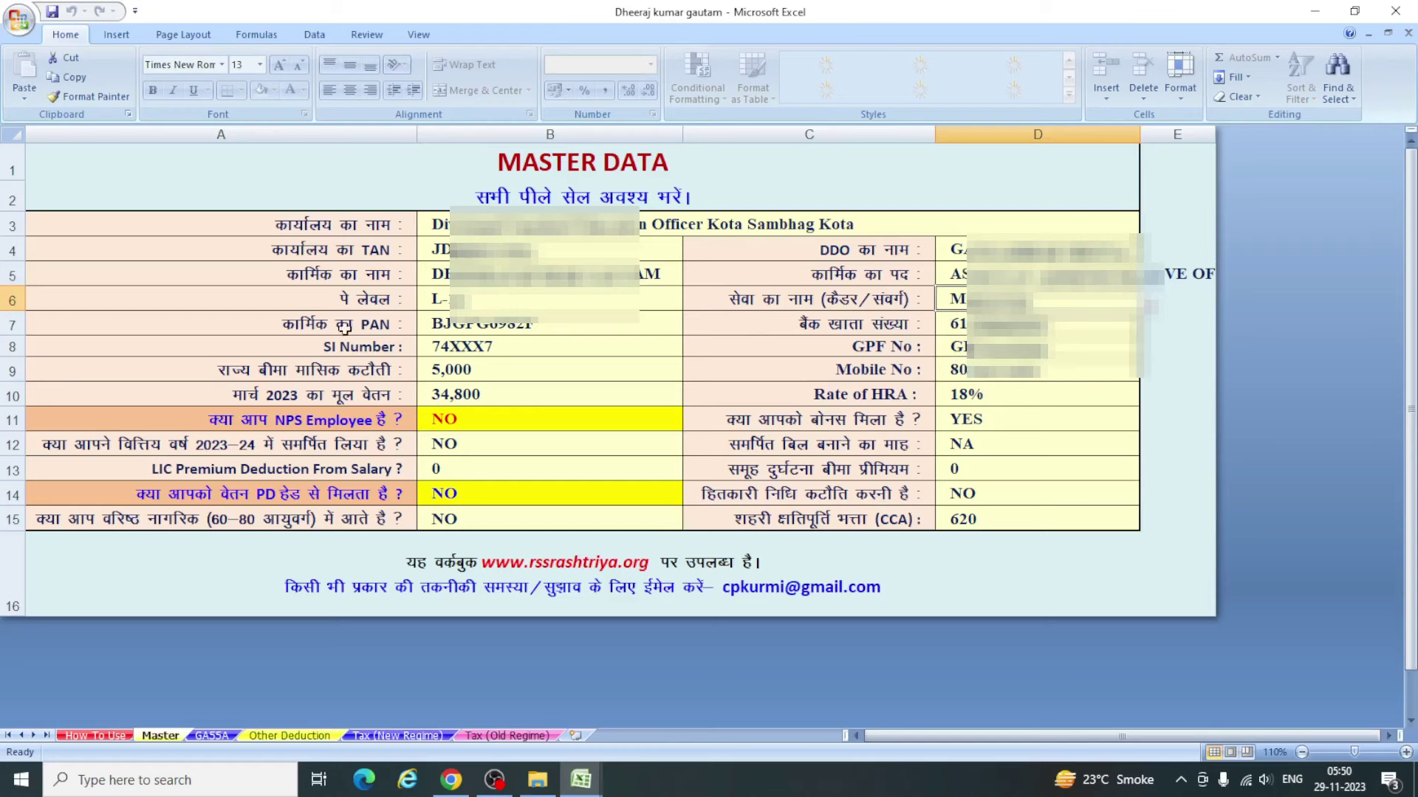
- Examine the Master sheet's PAN, bank account, SI, GPF, state insurance deduction, mobile number and March 2023 basic pay entries
left_click(559, 325)
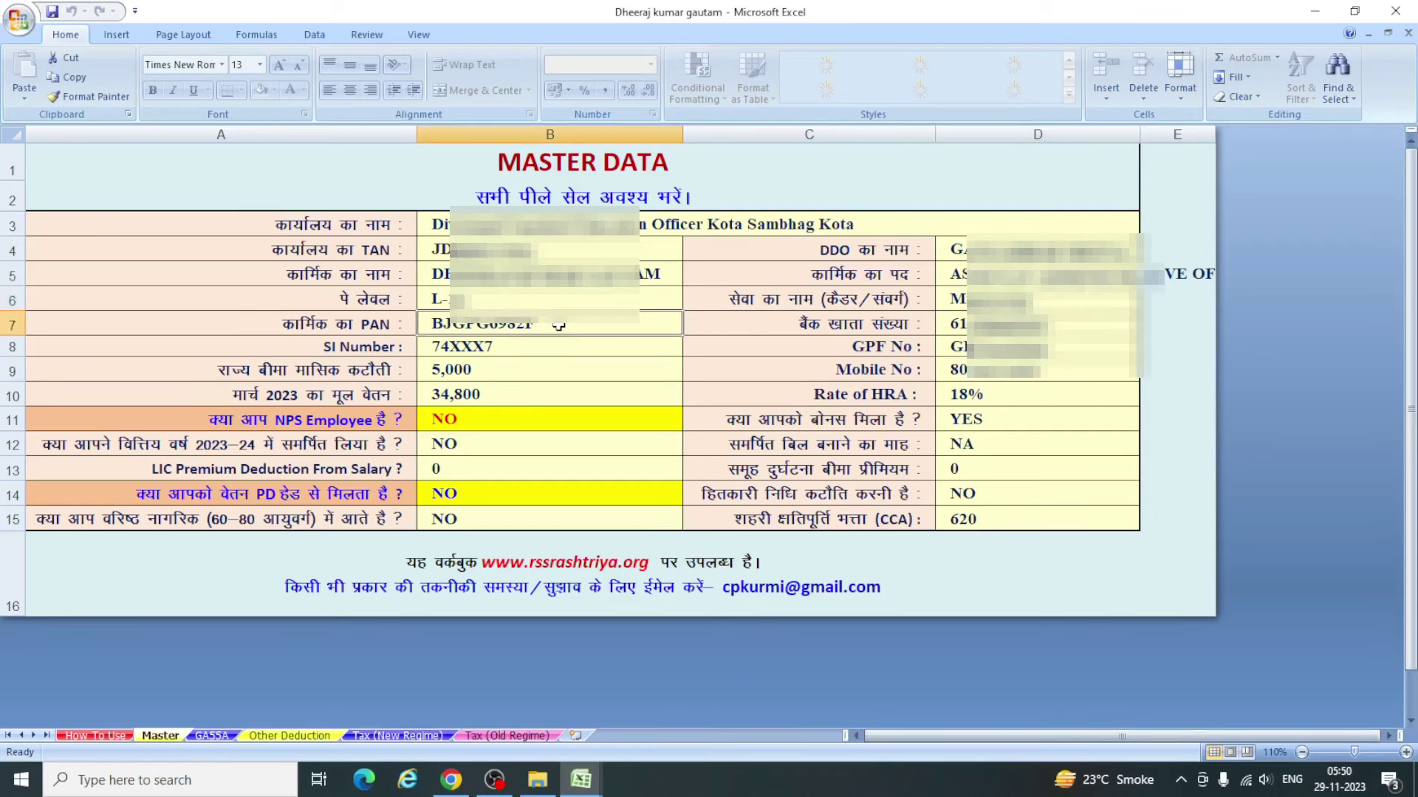
left_click(1032, 325)
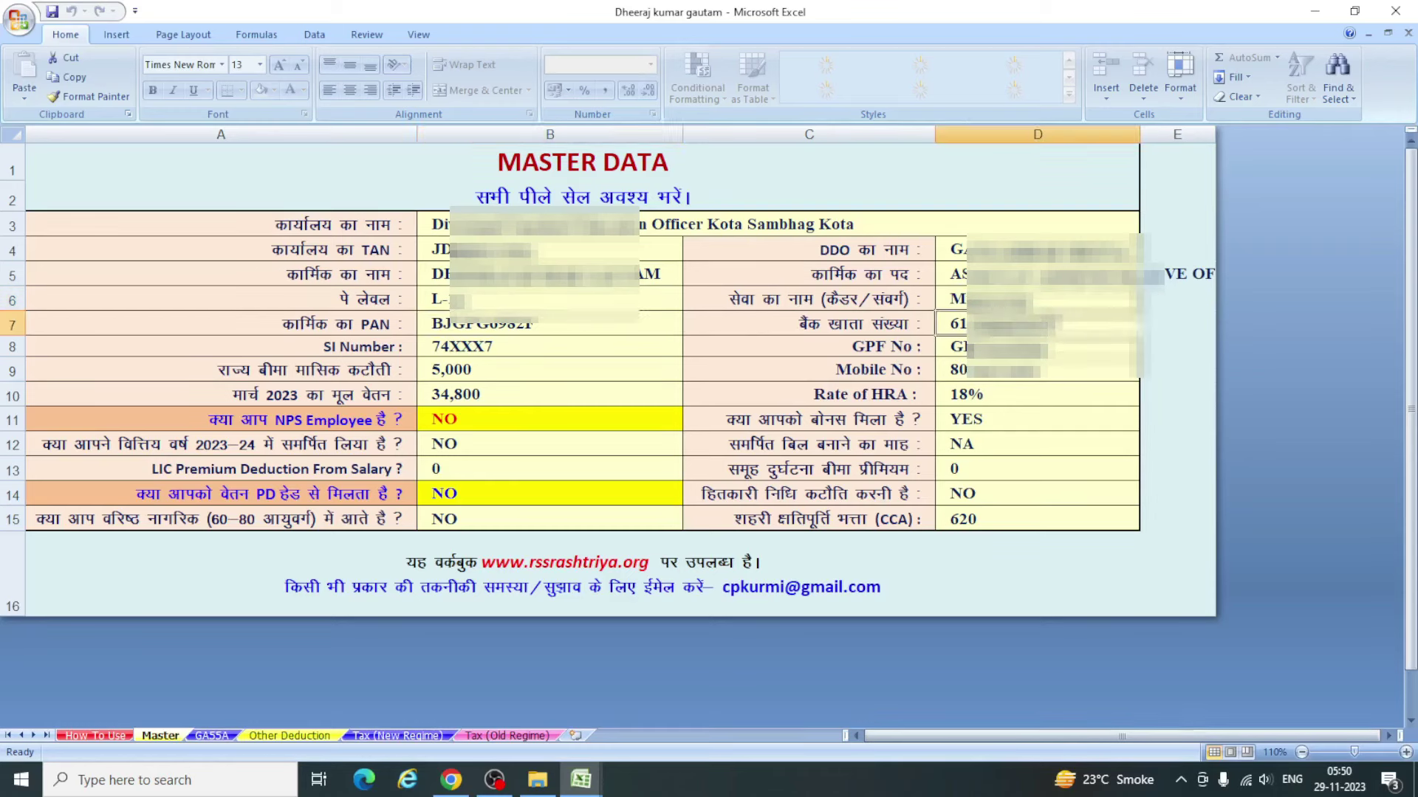
left_click(537, 349)
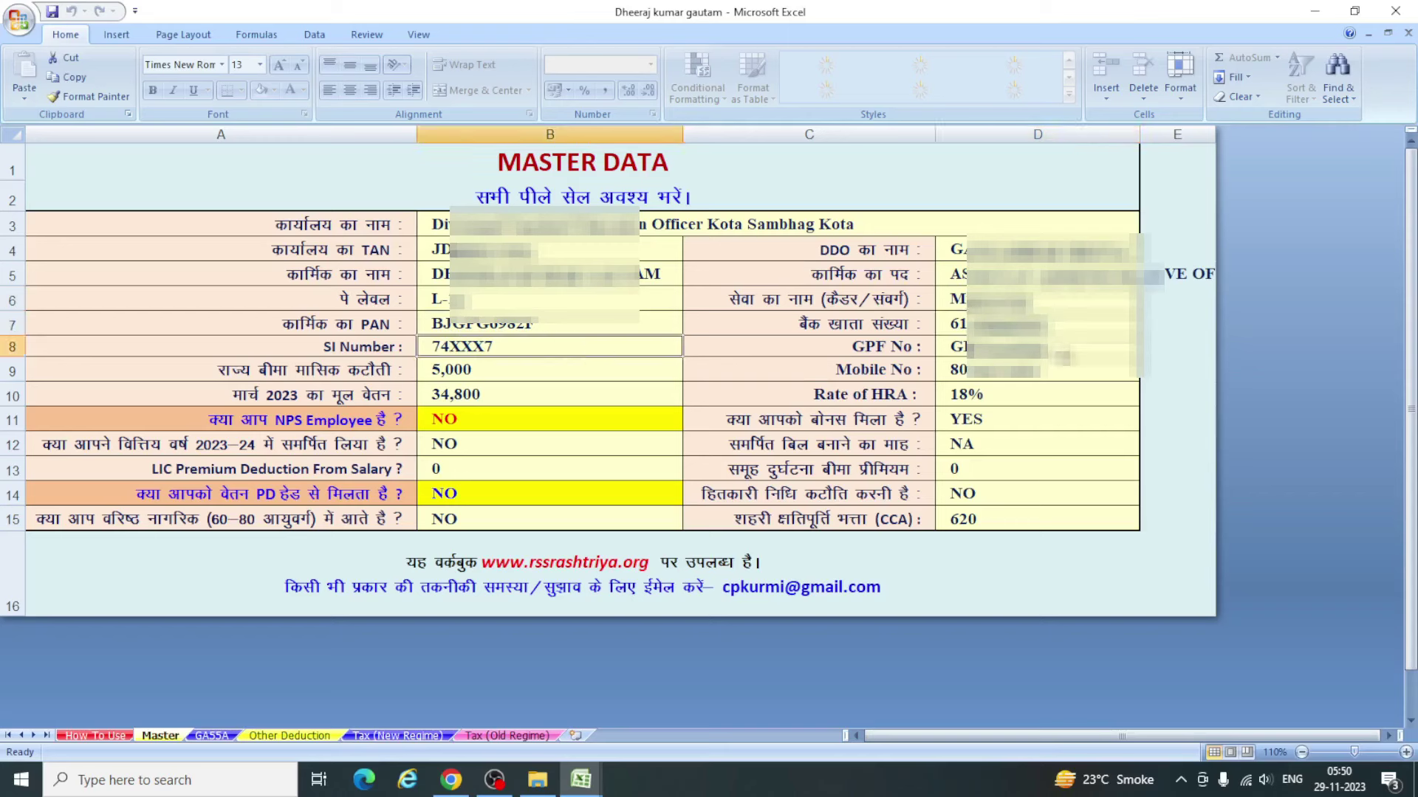
left_click(1053, 352)
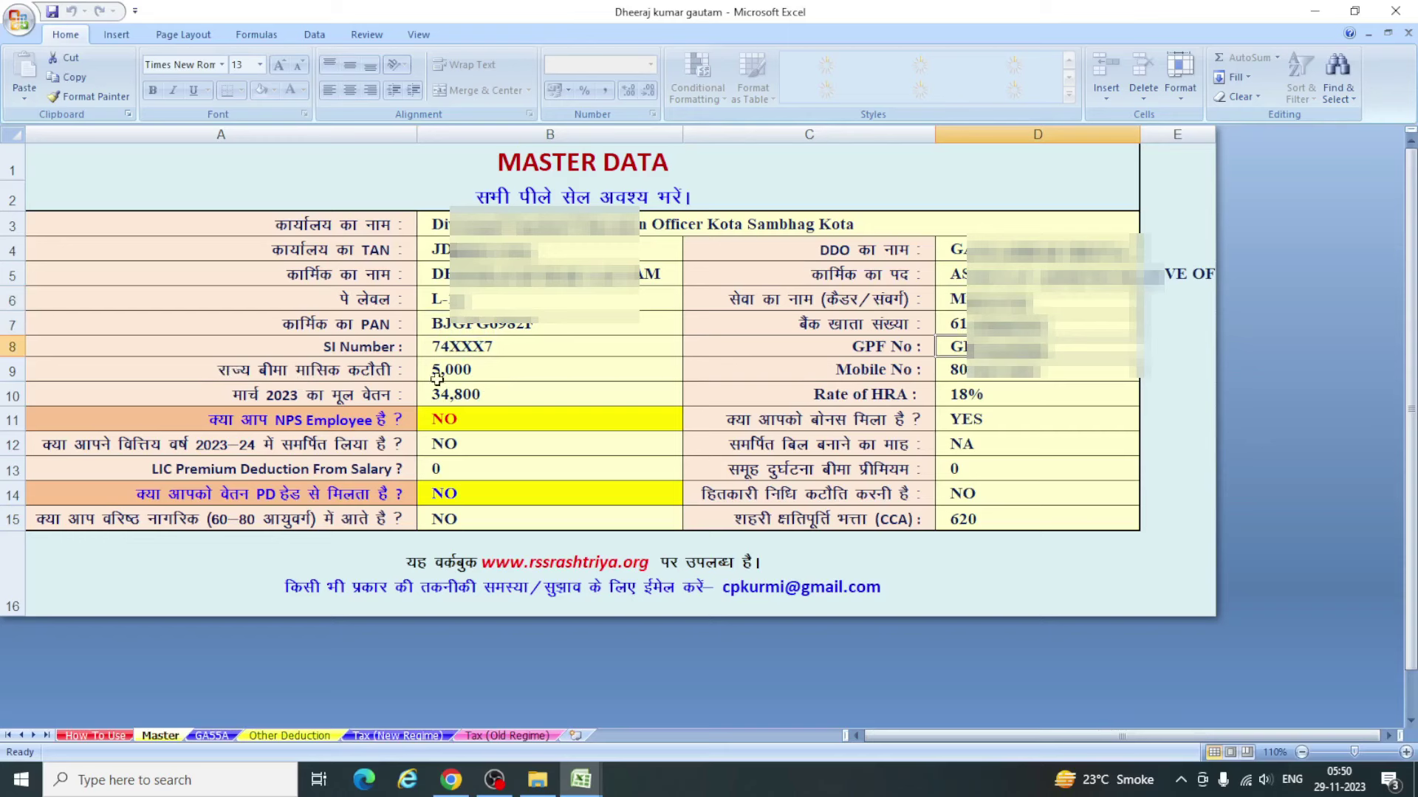
double_click(478, 372)
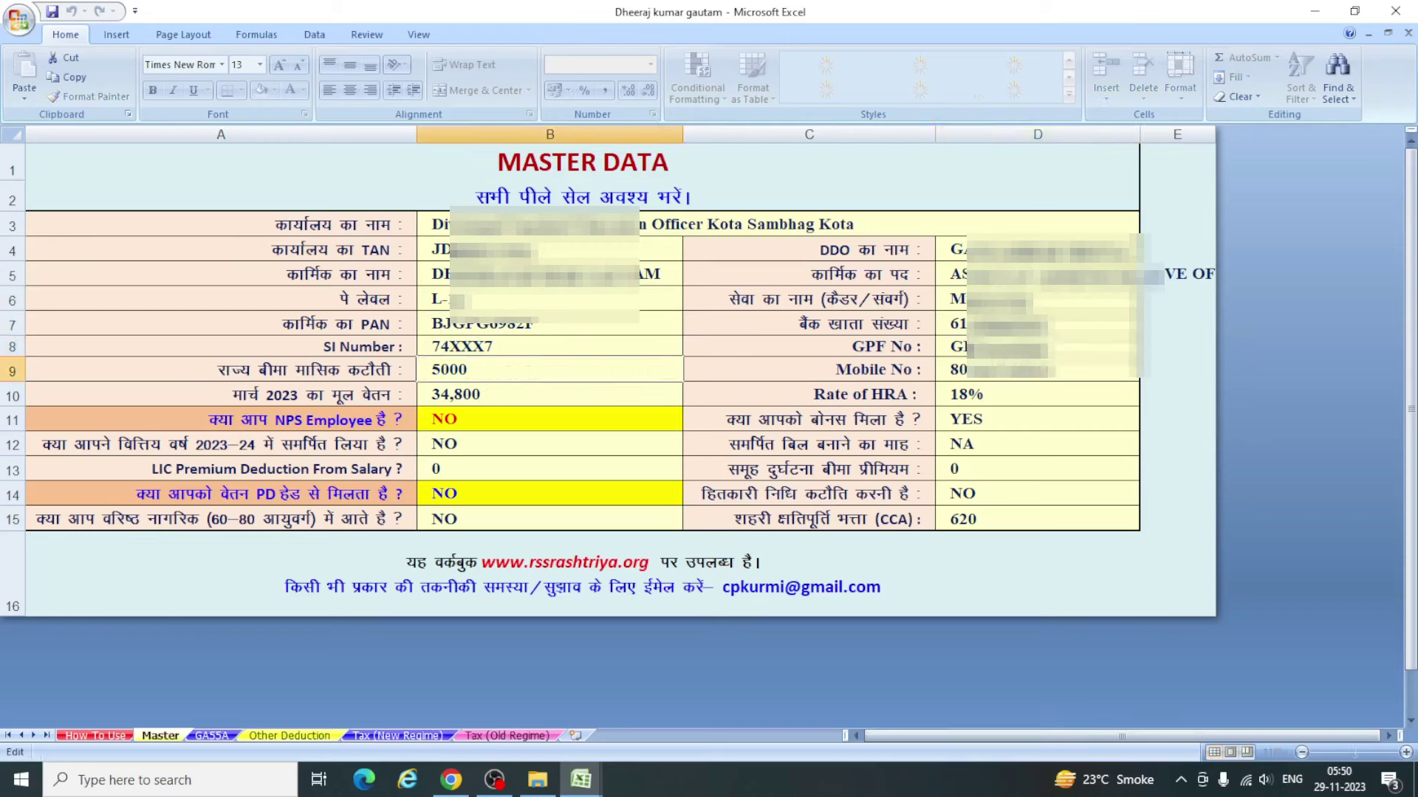
left_click(1042, 369)
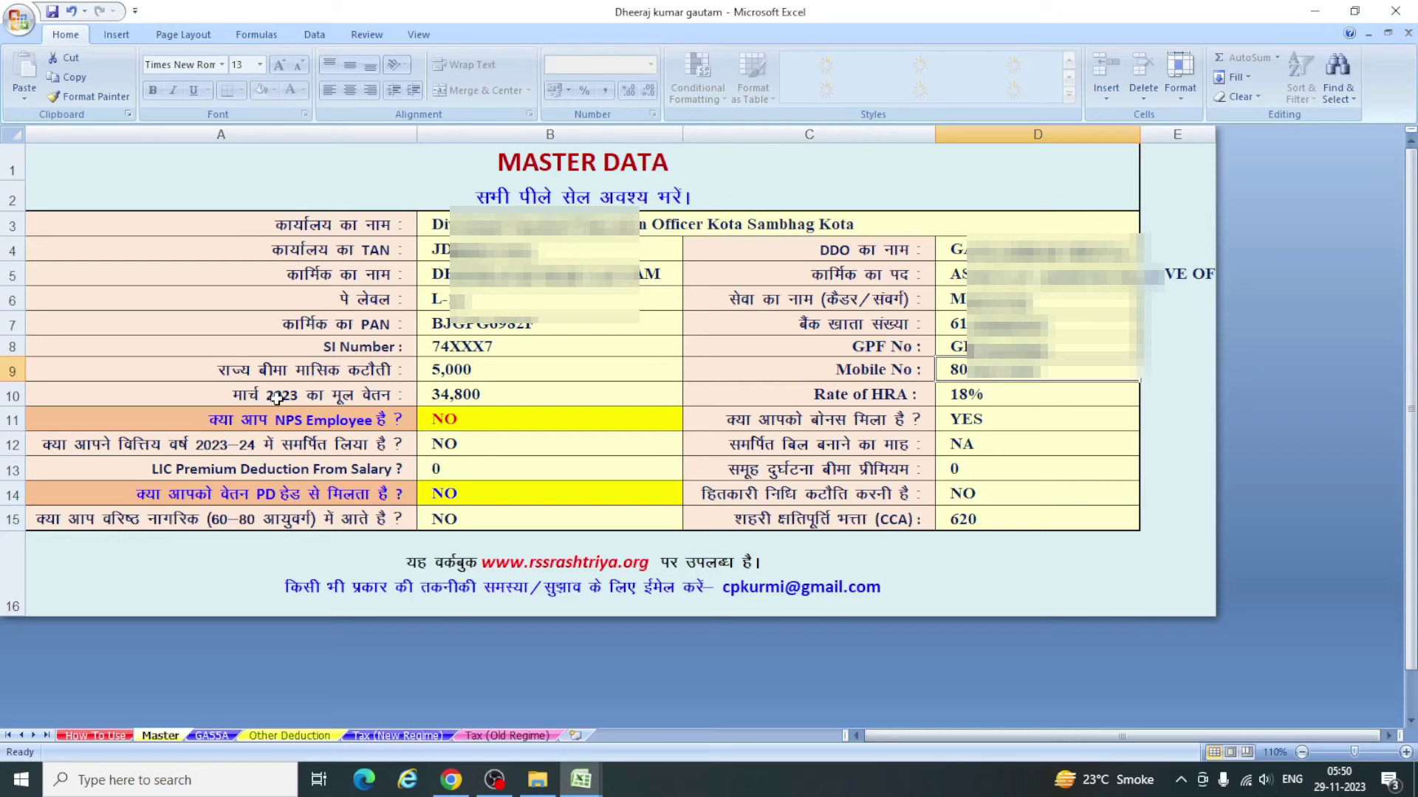
left_click(507, 394)
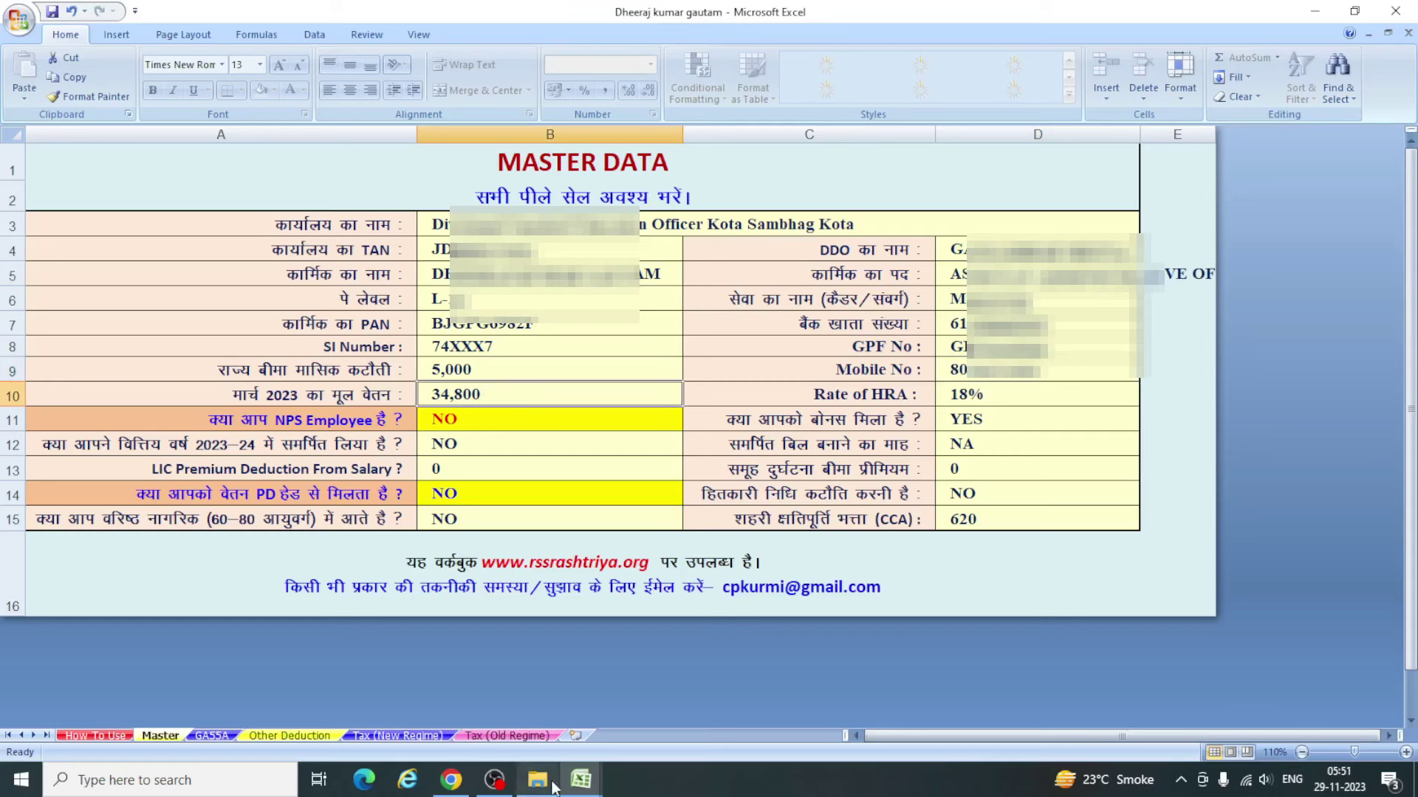
mouse_move(546, 789)
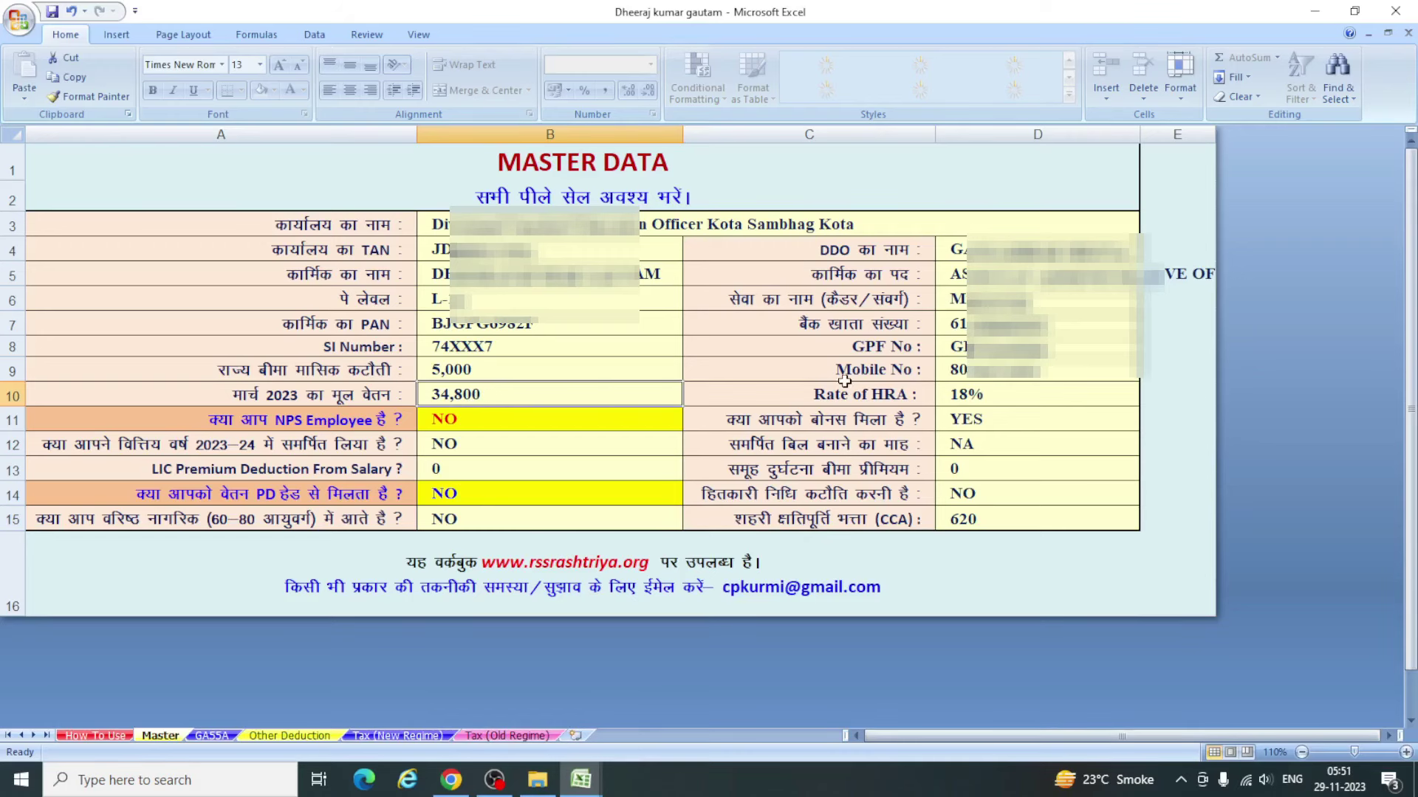
- Examine the Master sheet's HRA rate options, NPS employee entry and bonus received options
left_click(1104, 384)
left_click(1148, 400)
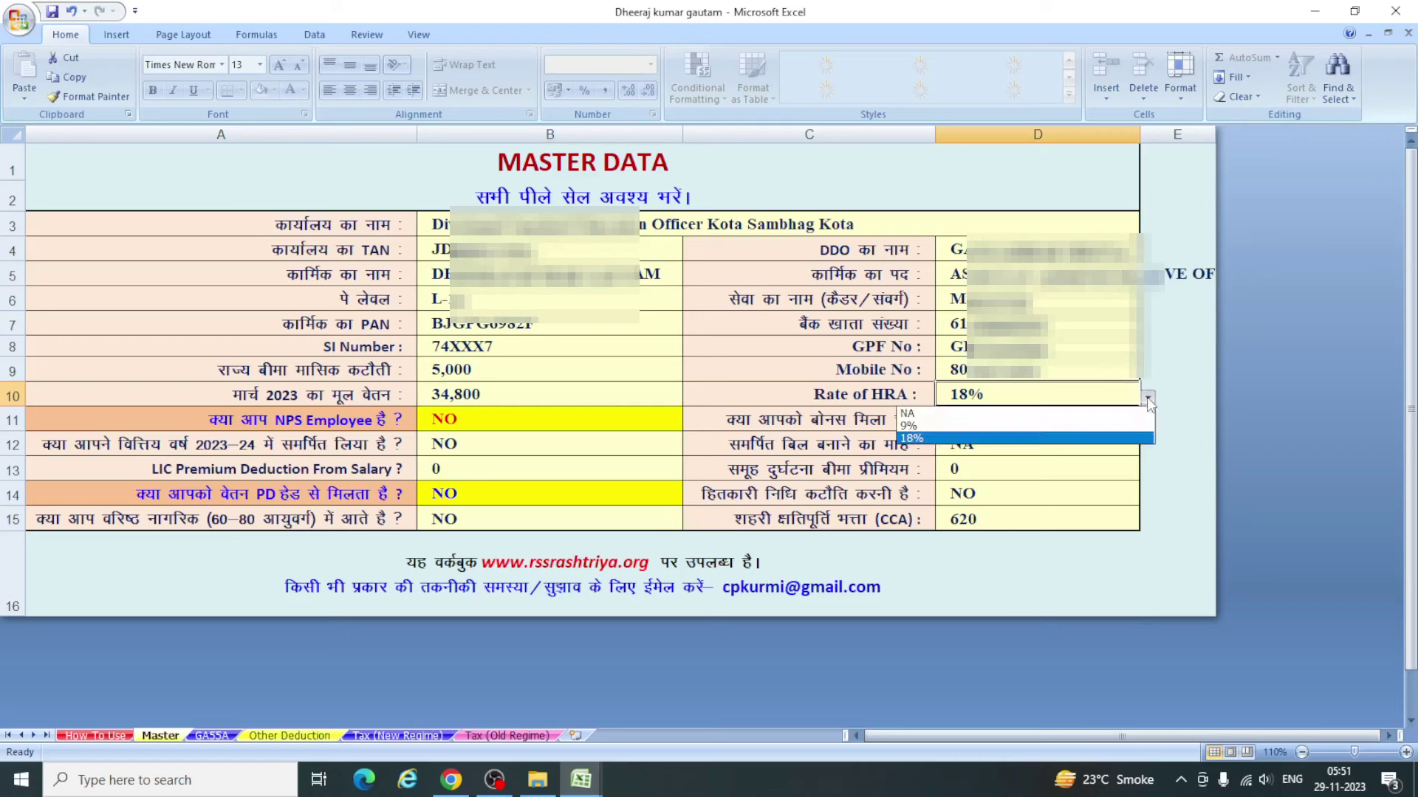
left_click(1148, 399)
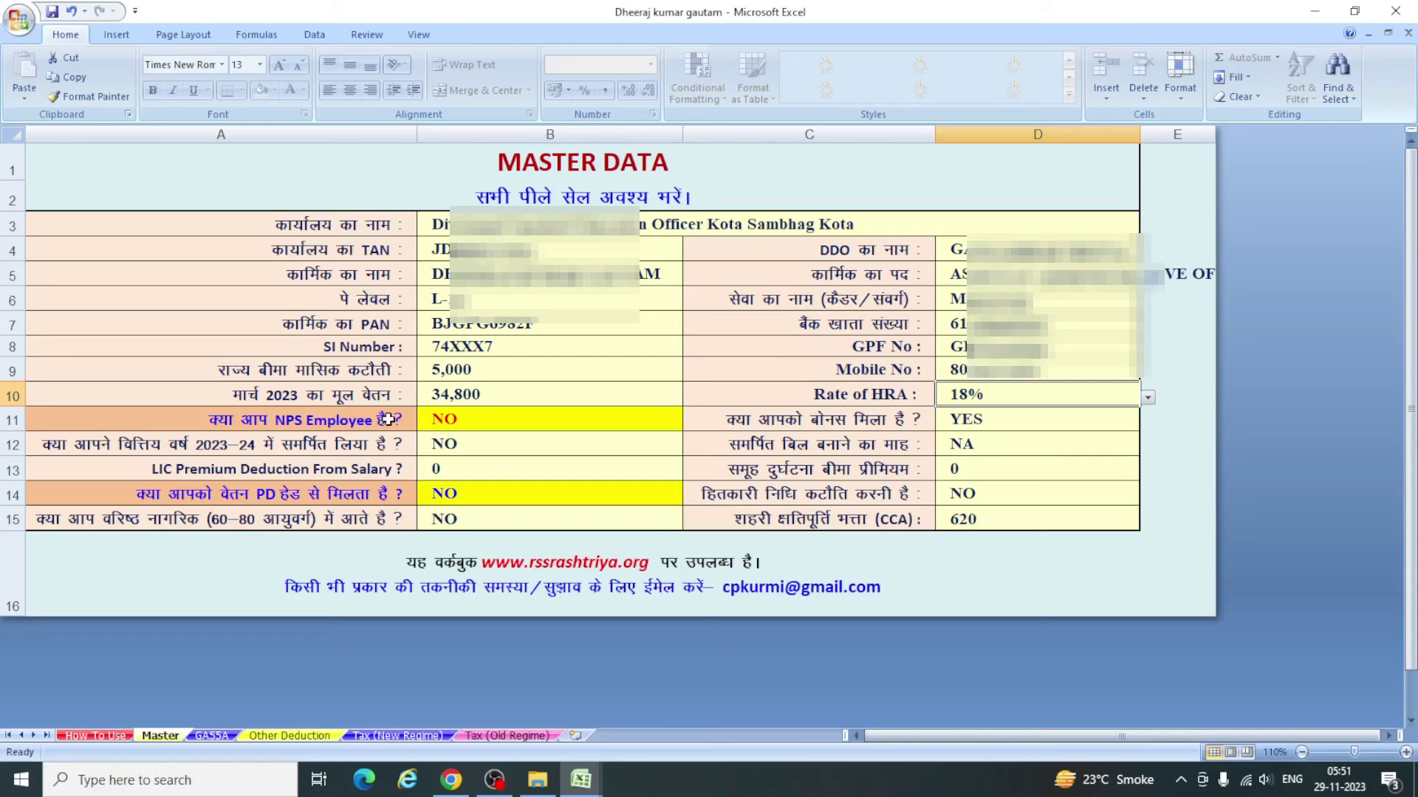
left_click(514, 421)
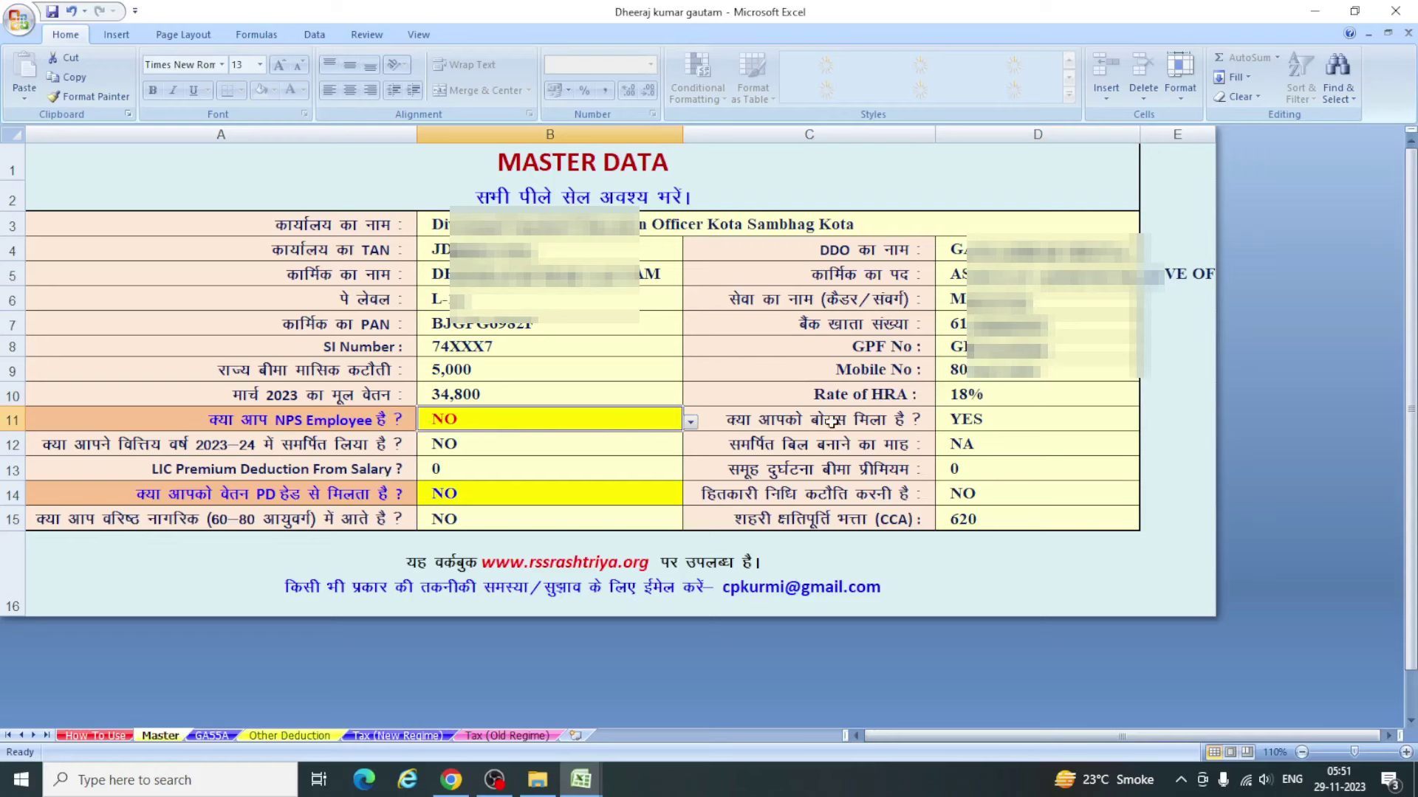
left_click(986, 418)
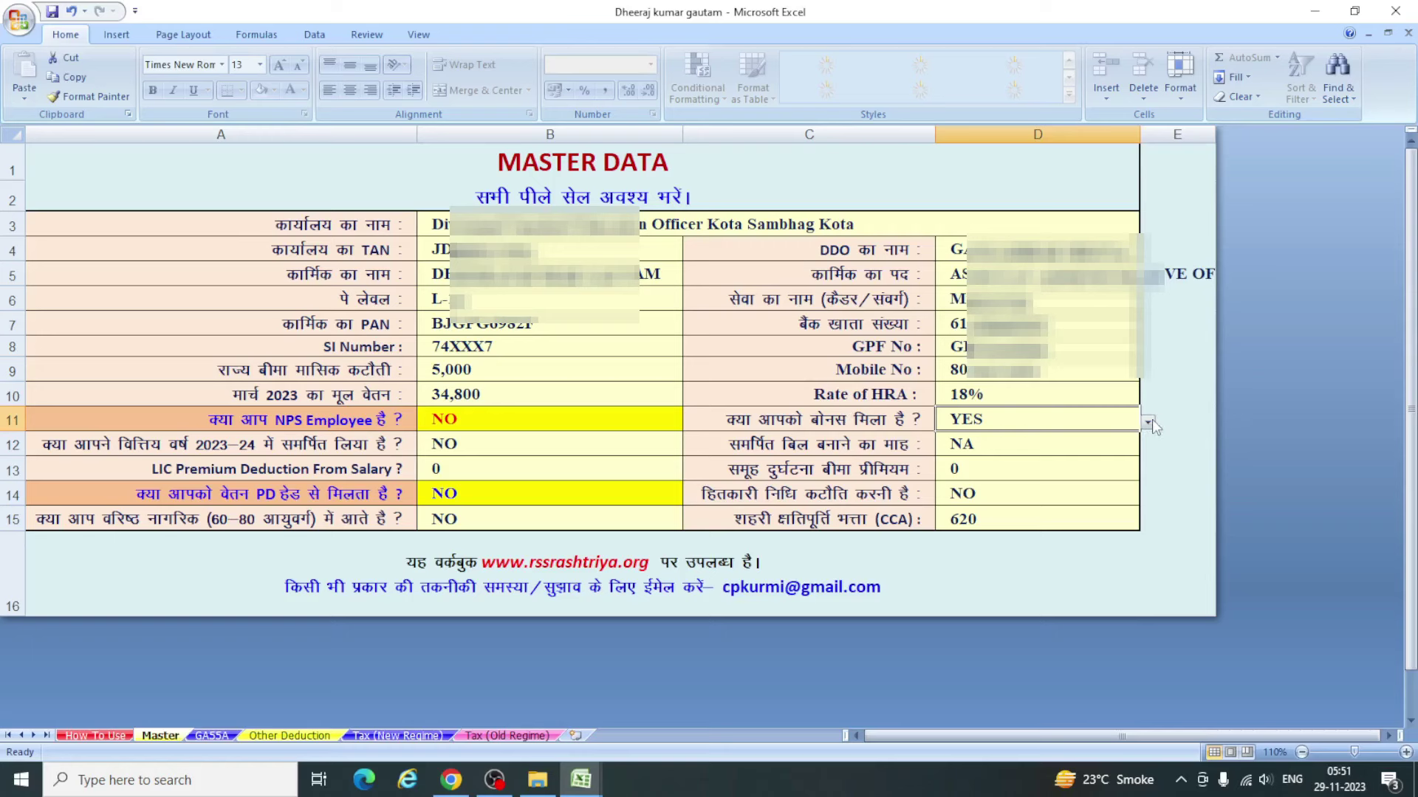
left_click(1148, 423)
left_click(1147, 422)
- Examine the Master sheet's options for leave surrender taken in 2023-24 and the month of the surrender bill
left_click(493, 451)
left_click(692, 448)
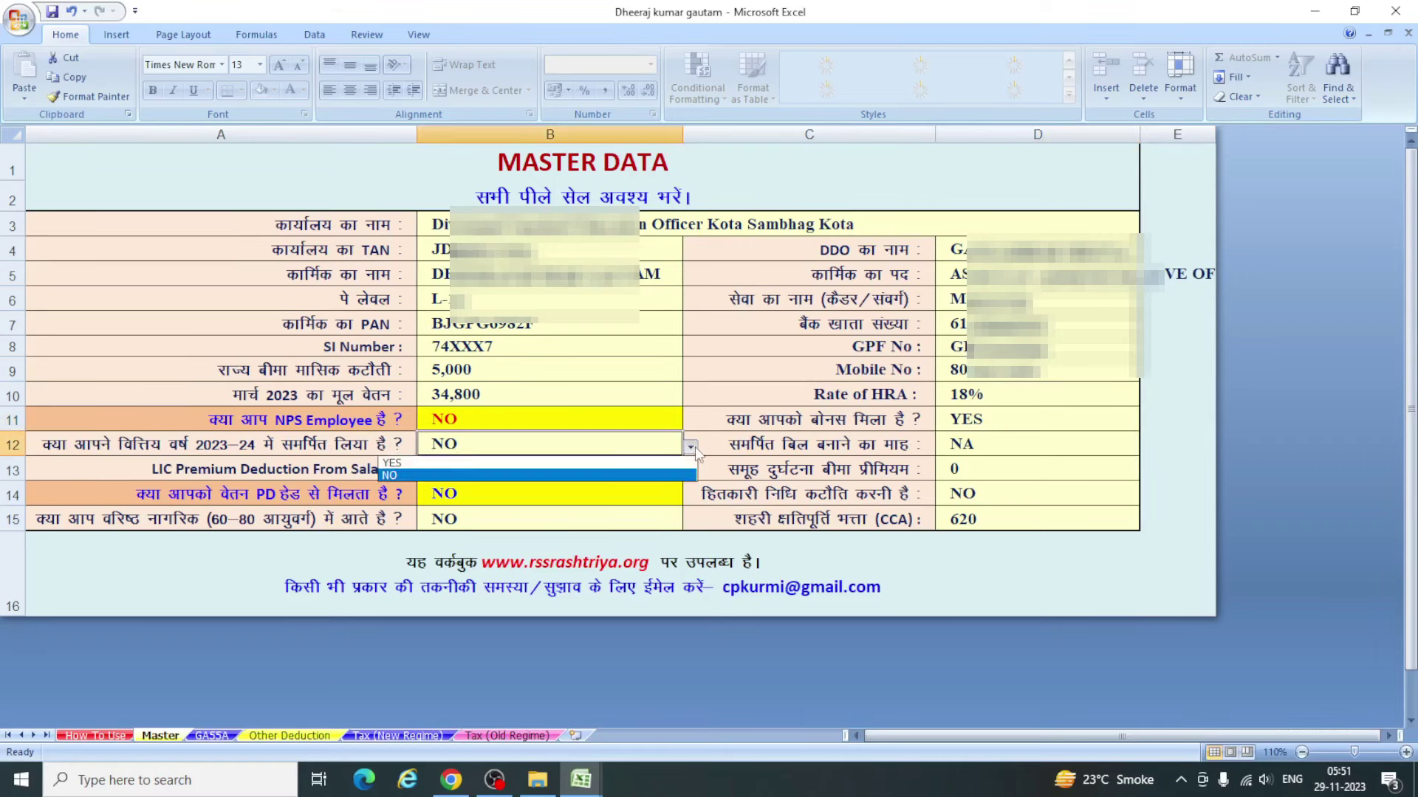
left_click(694, 450)
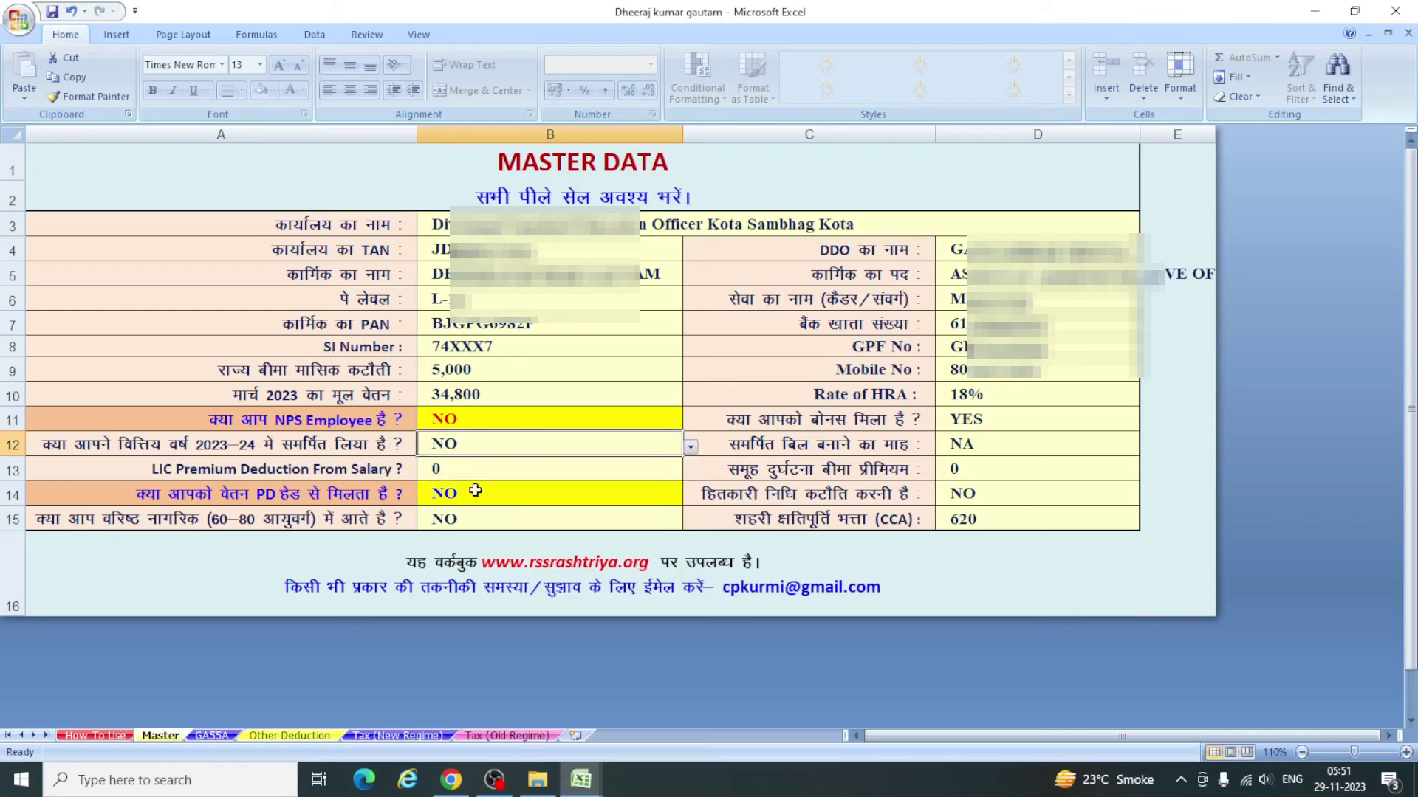
left_click(691, 448)
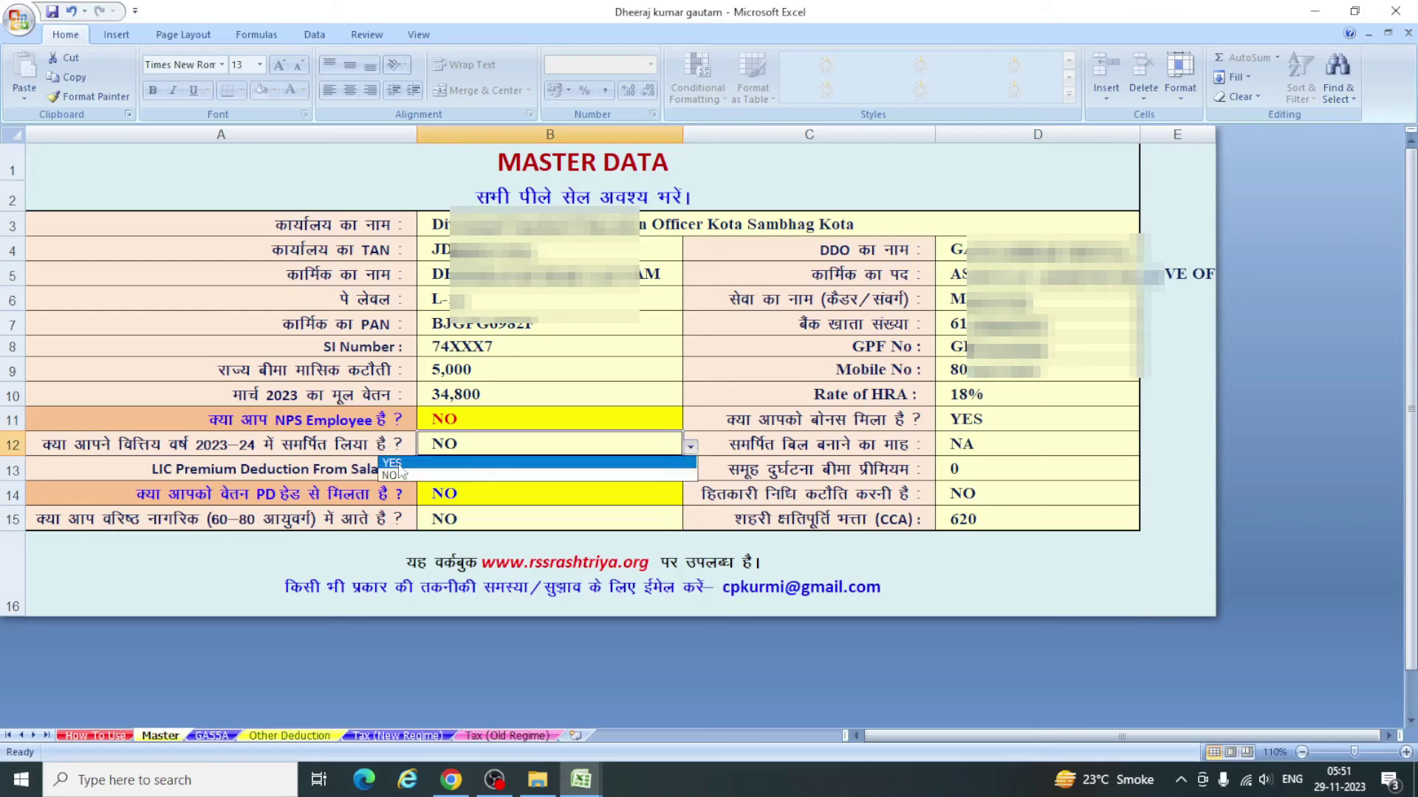
left_click(1011, 433)
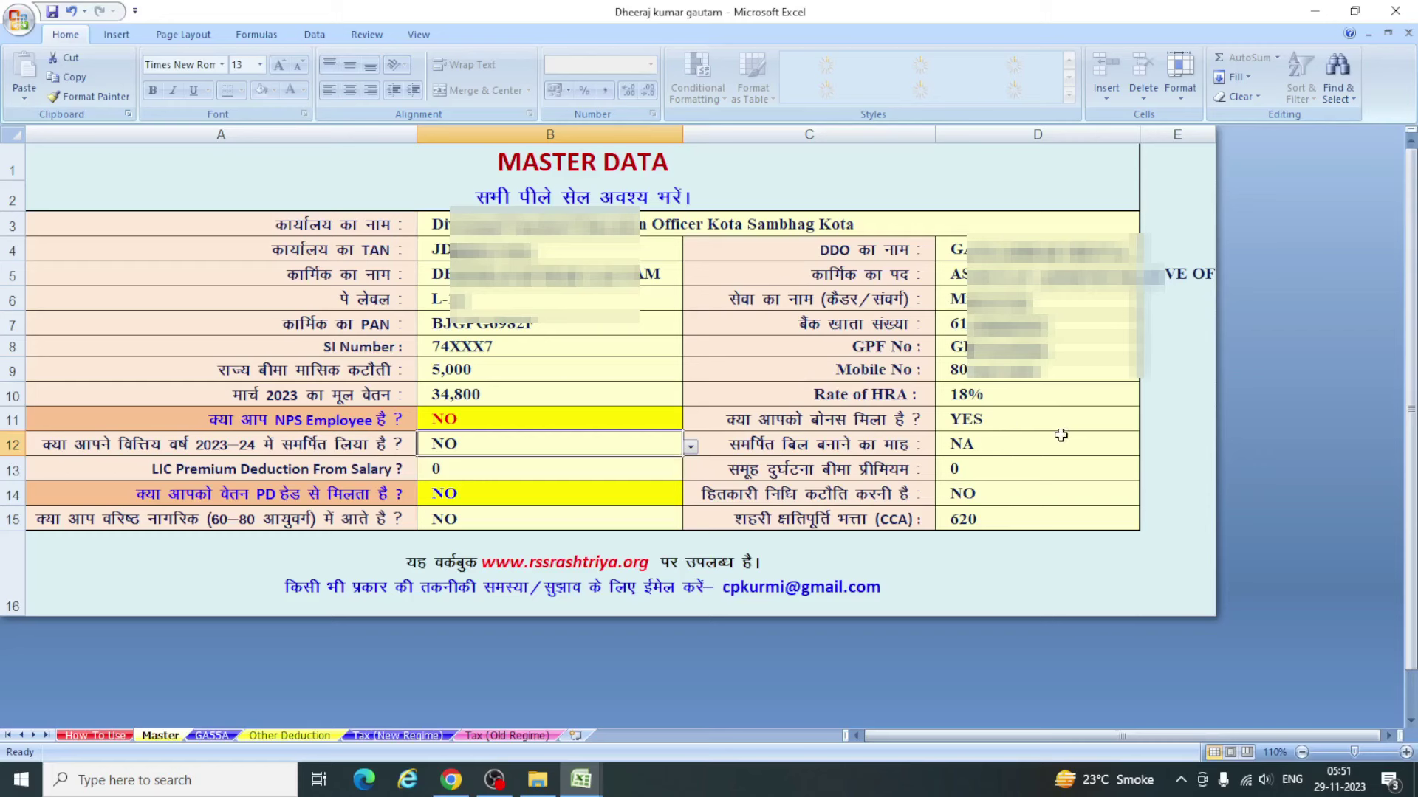
left_click(1061, 437)
left_click(1147, 448)
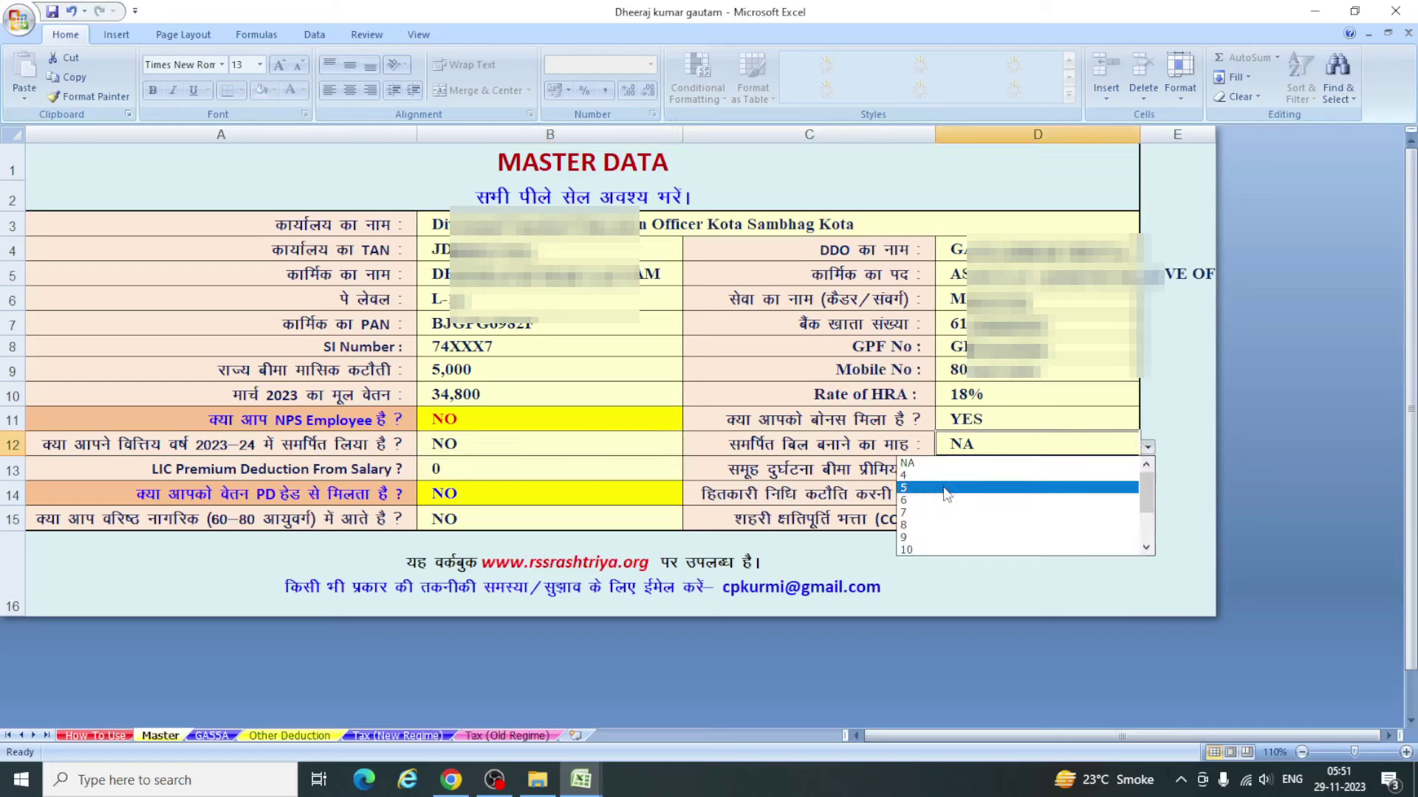
left_click(552, 450)
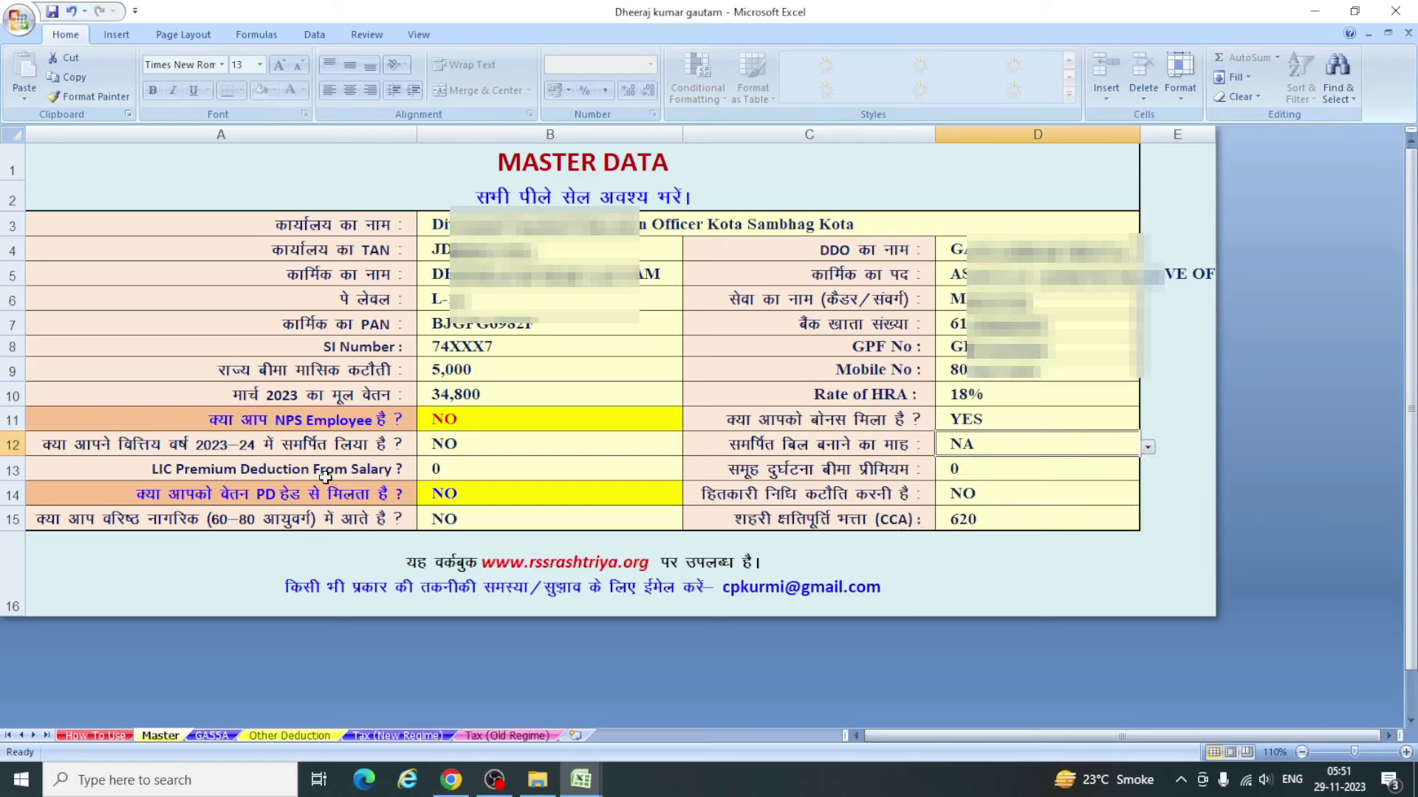
- Examine the Master sheet's LIC premium deduction from salary and the group accident insurance premium options
left_click(459, 468)
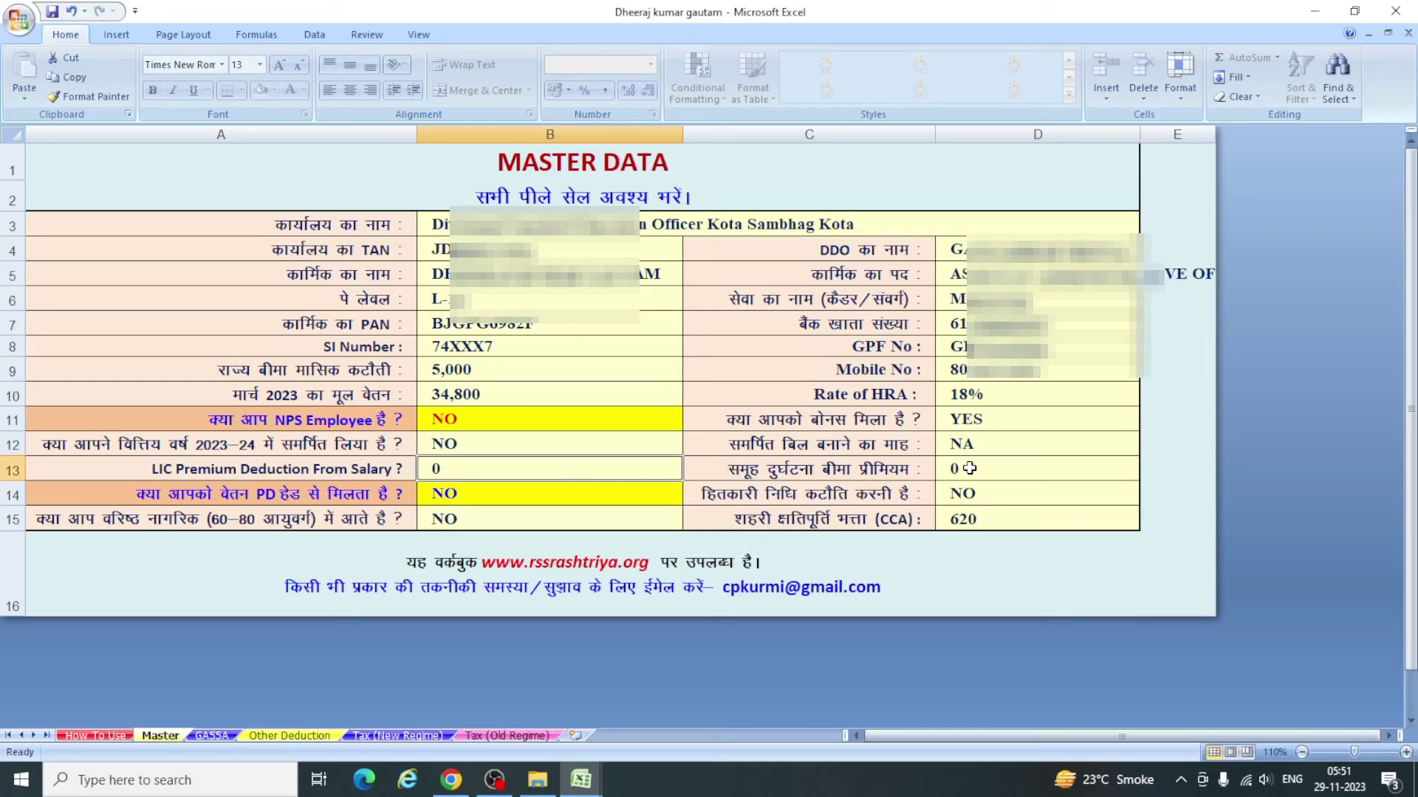
left_click(1030, 466)
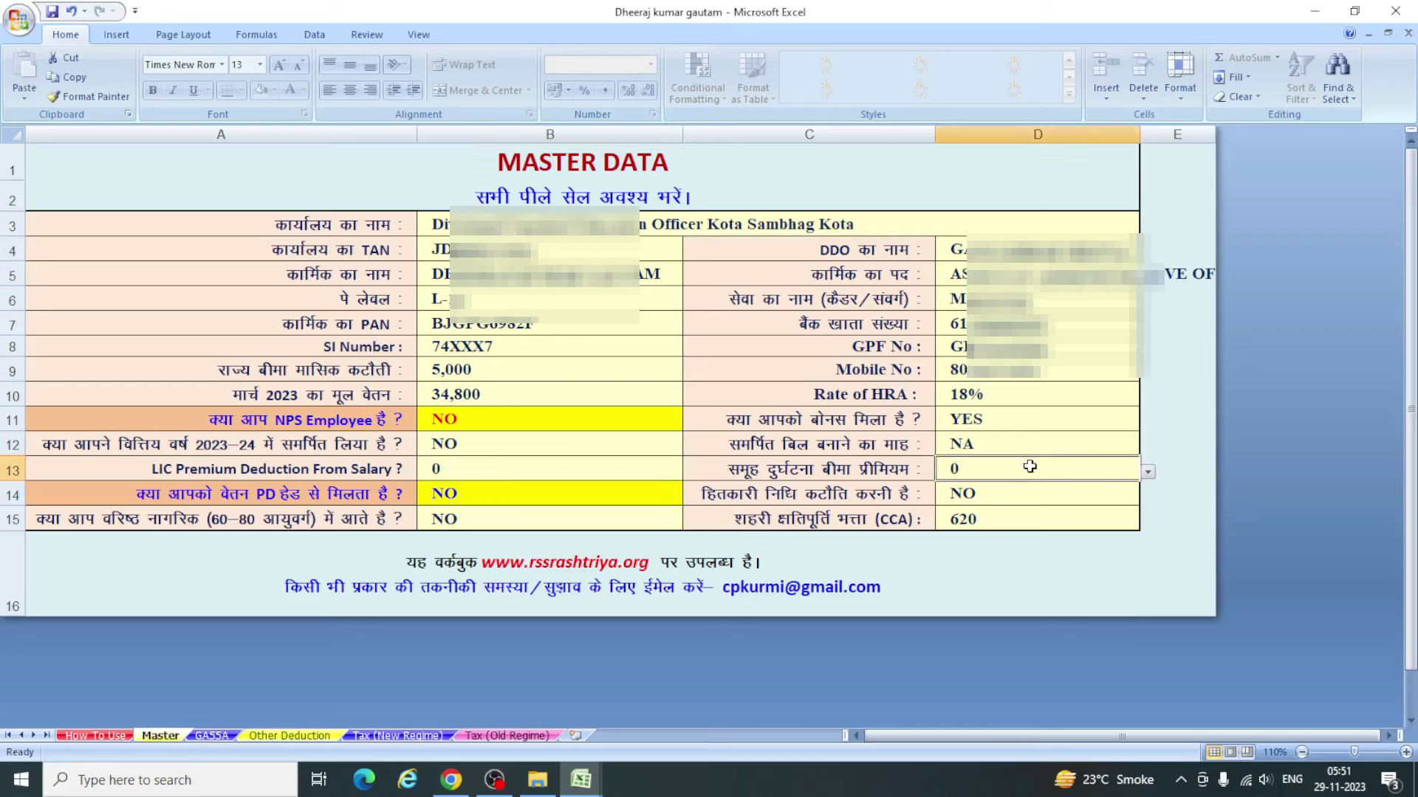
left_click(1147, 471)
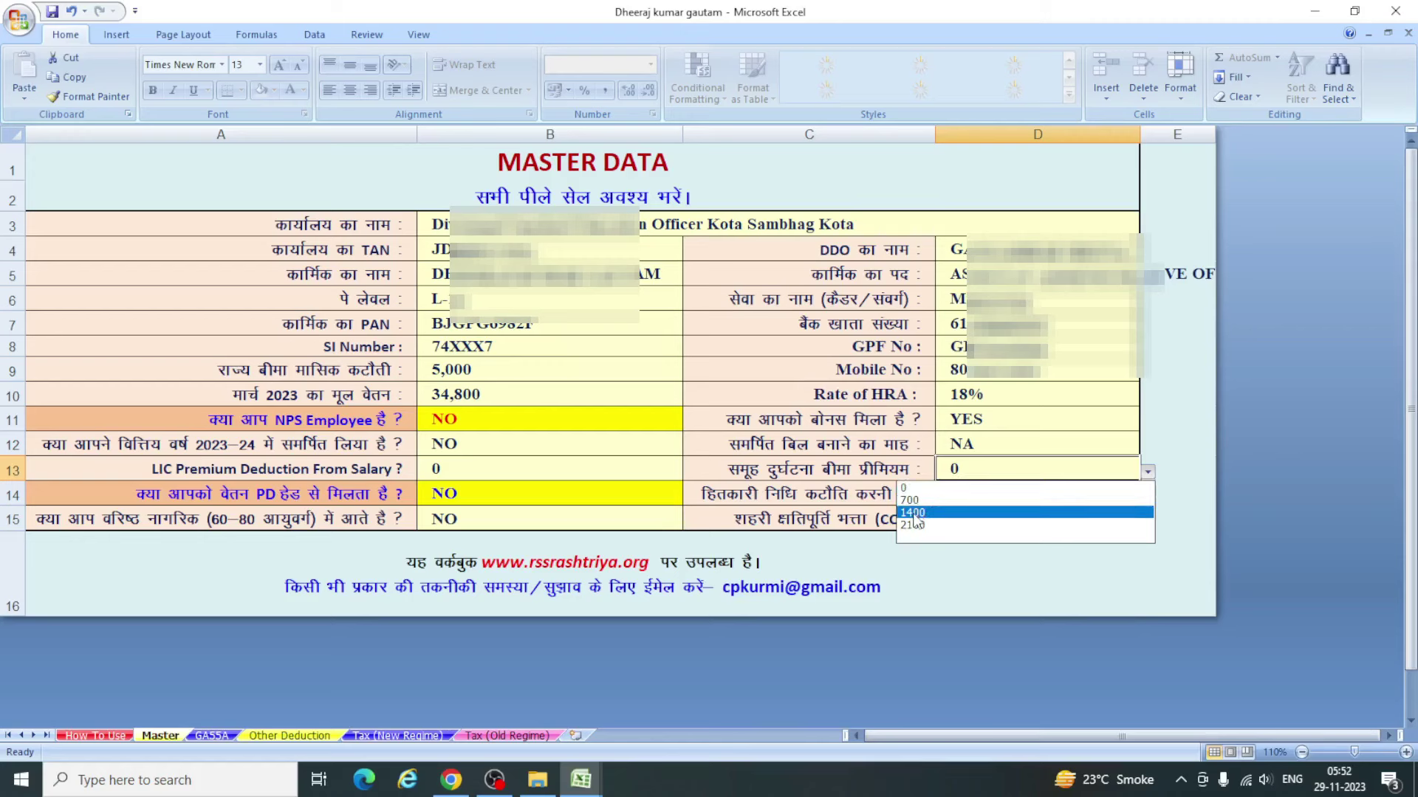
left_click(811, 558)
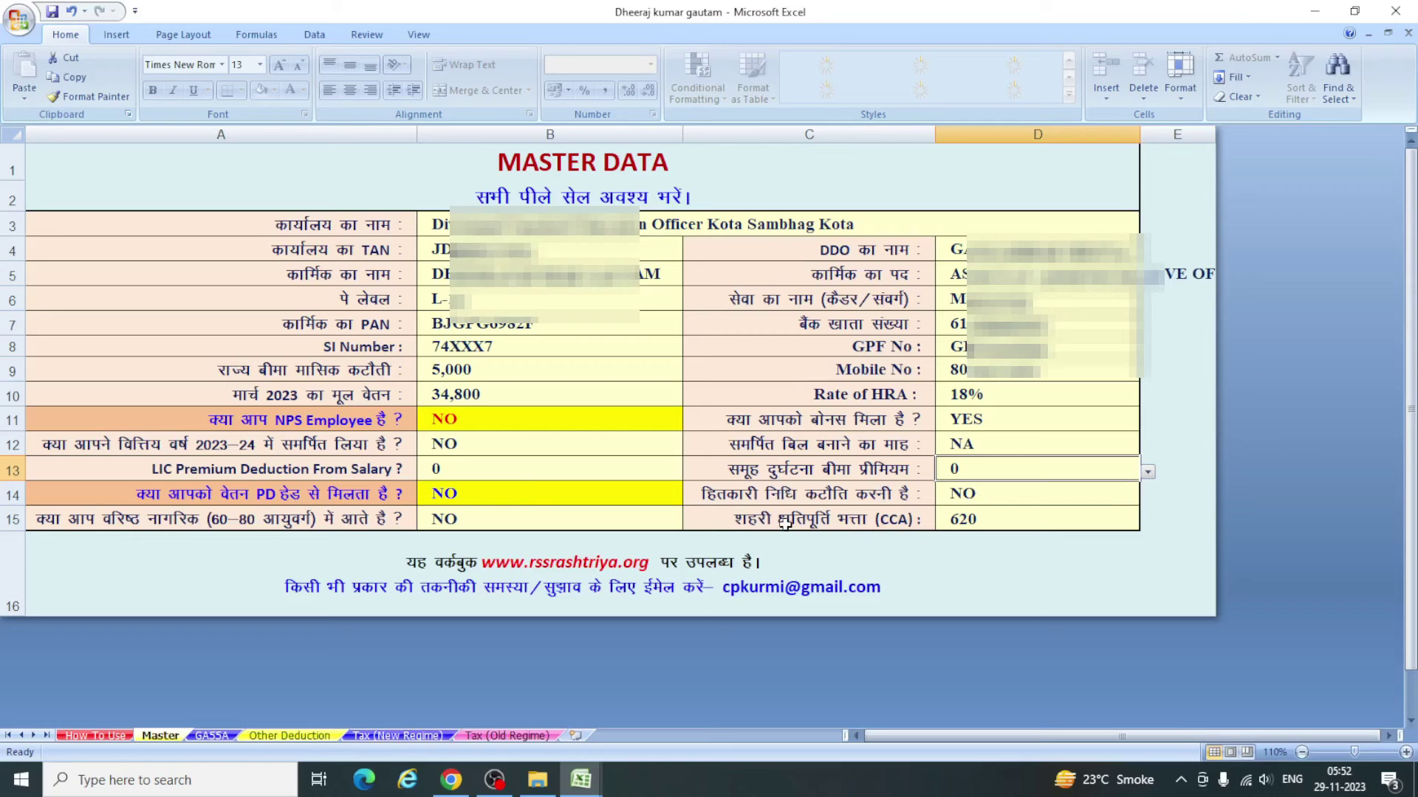
- Examine the city compensatory allowance (CCA) options on the Master sheet
left_click(1056, 517)
left_click(1147, 525)
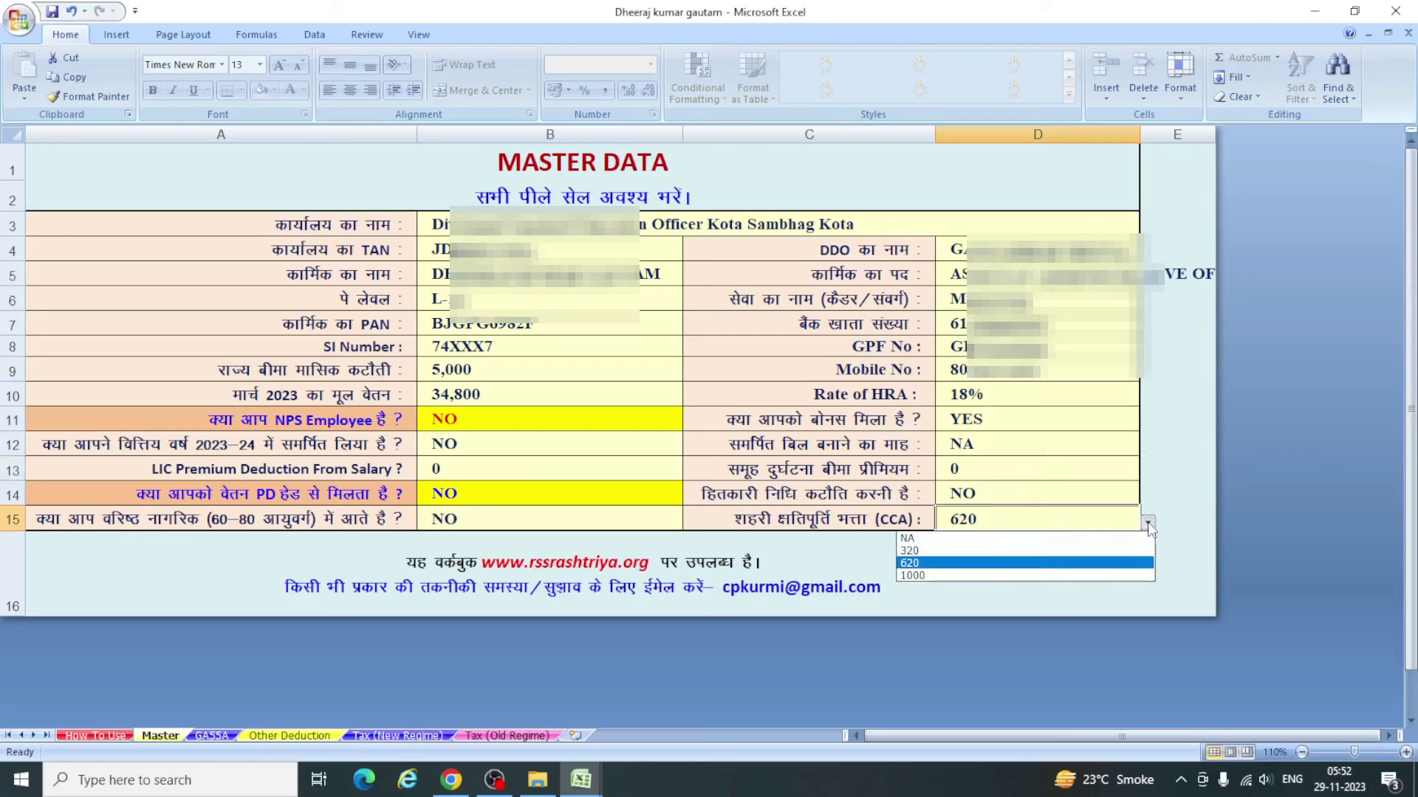
left_click(1147, 524)
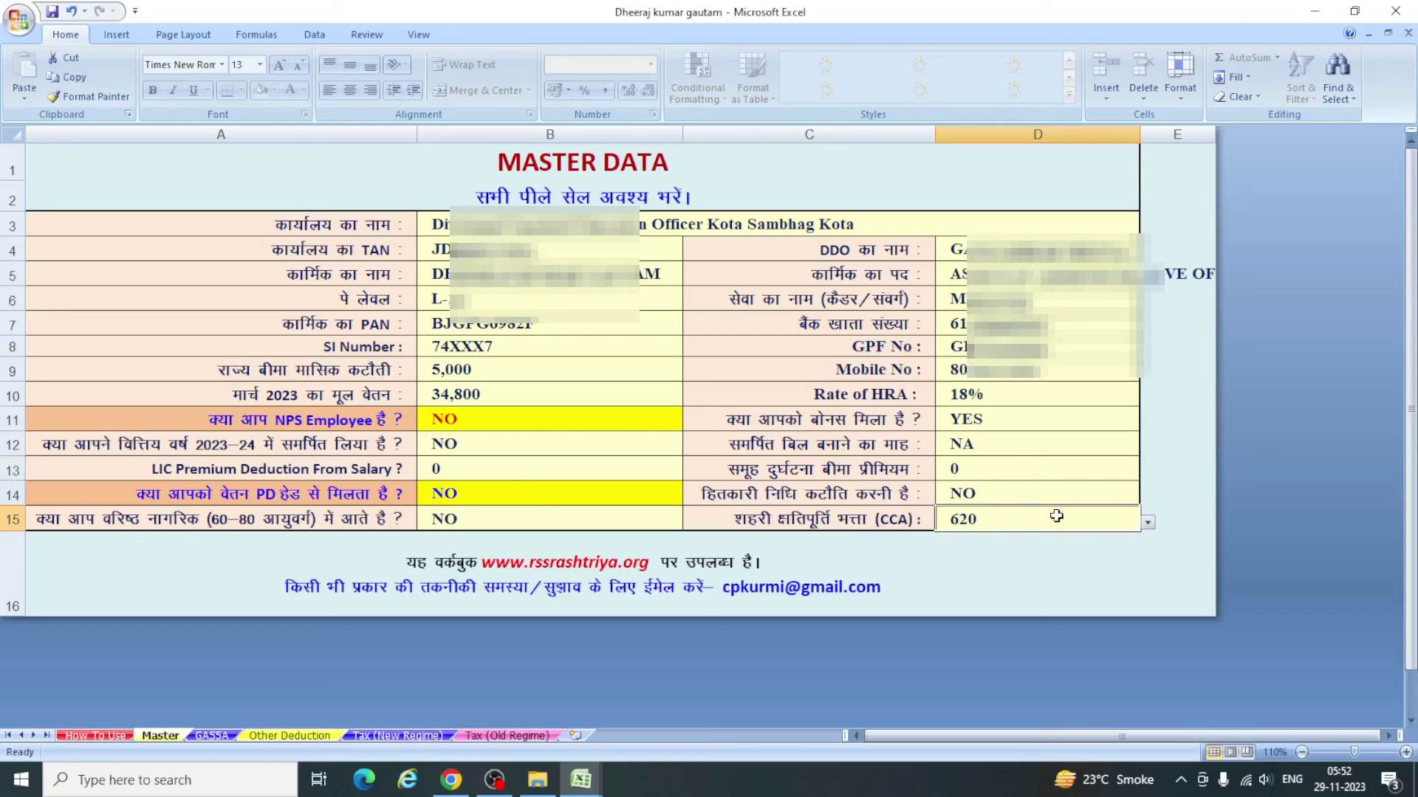
left_click(1147, 522)
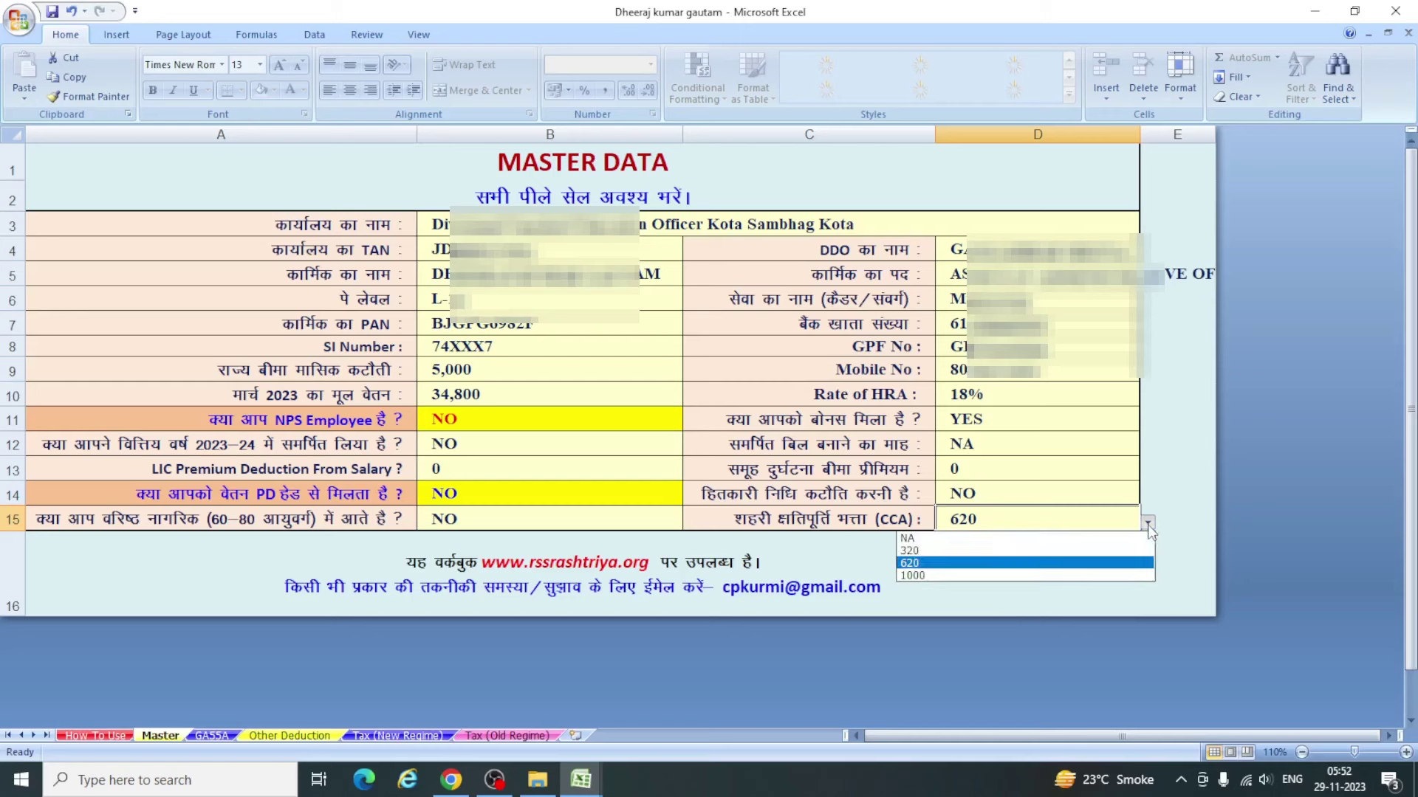
left_click(1147, 524)
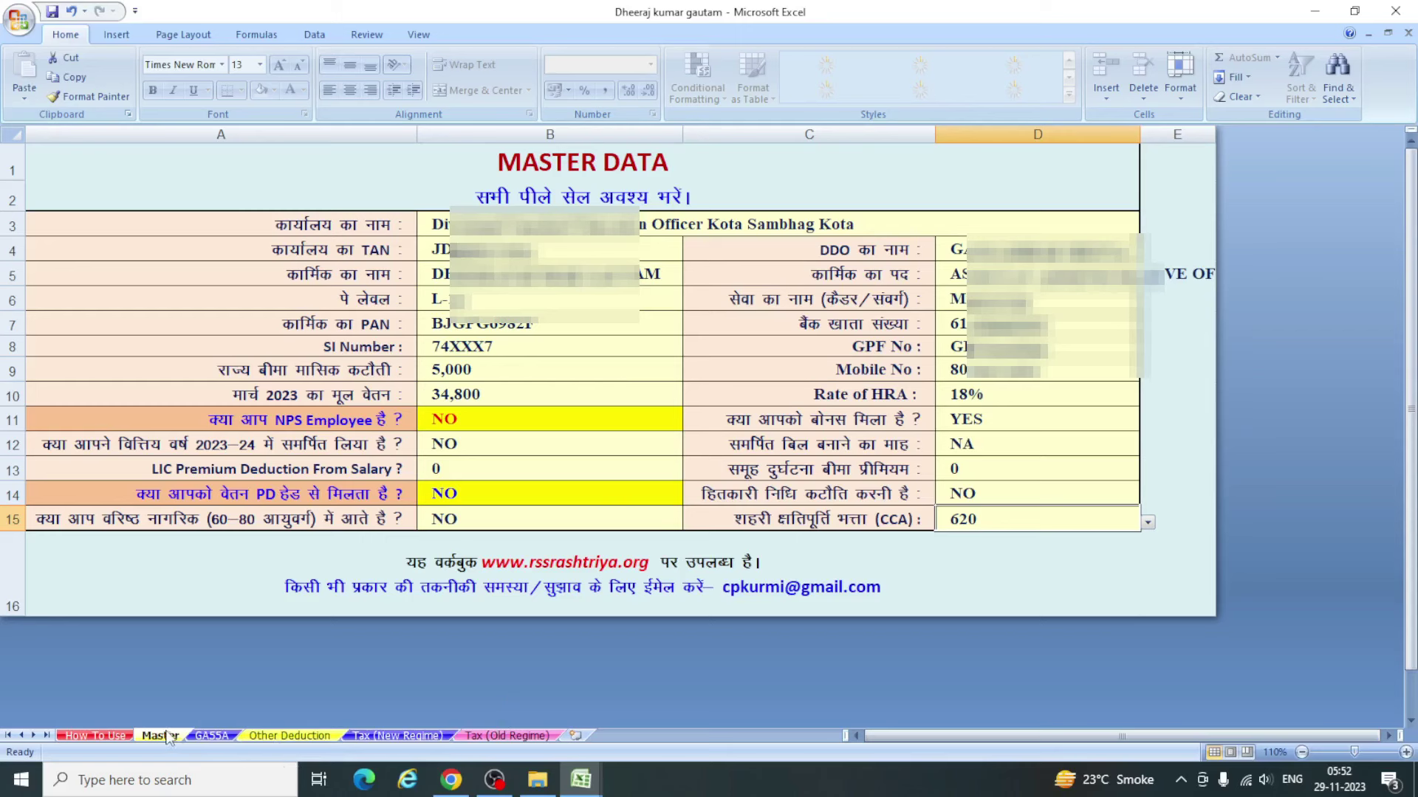
- Open the GA55A sheet and examine its monthly salary and deduction table for FY 2023-24
left_click(213, 736)
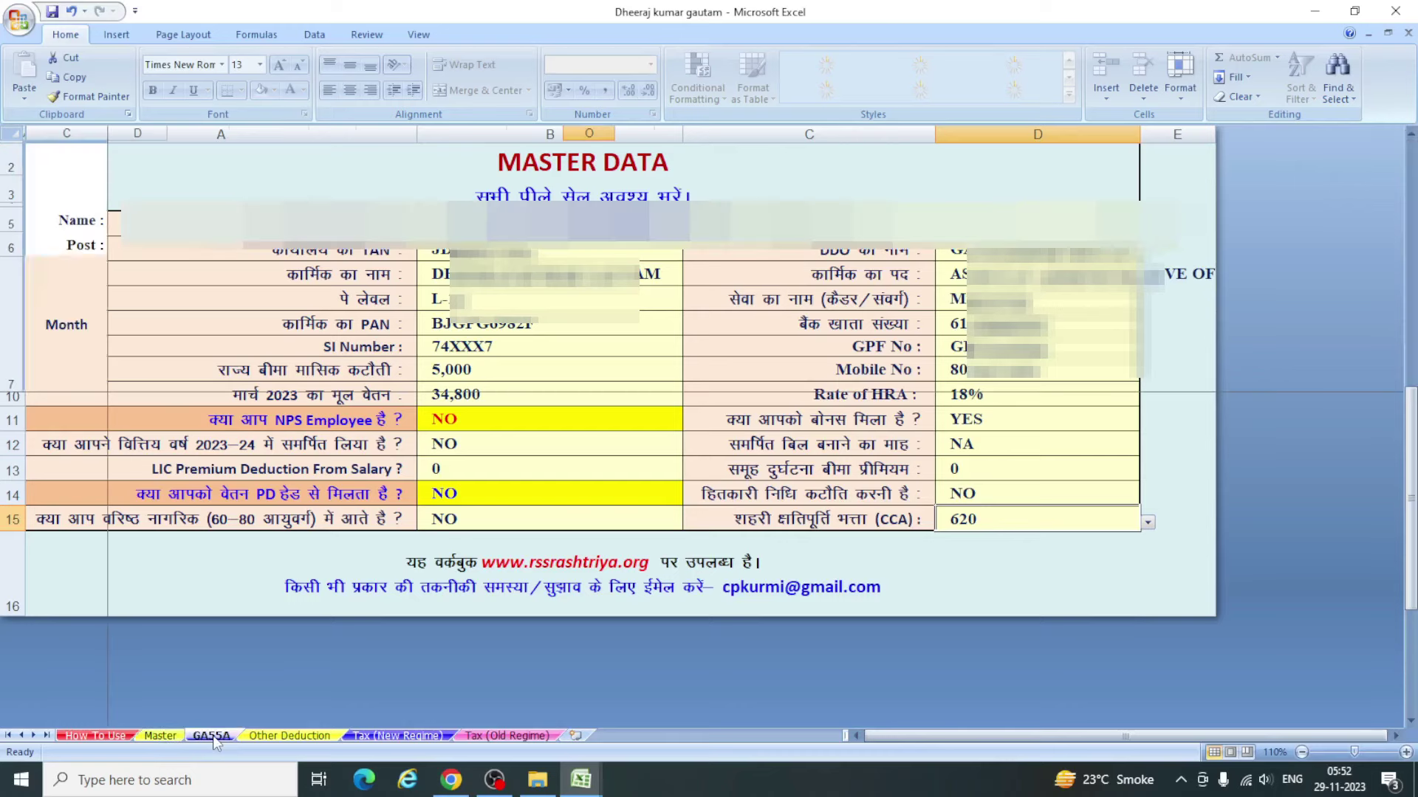
scroll(225, 596, "up", 4)
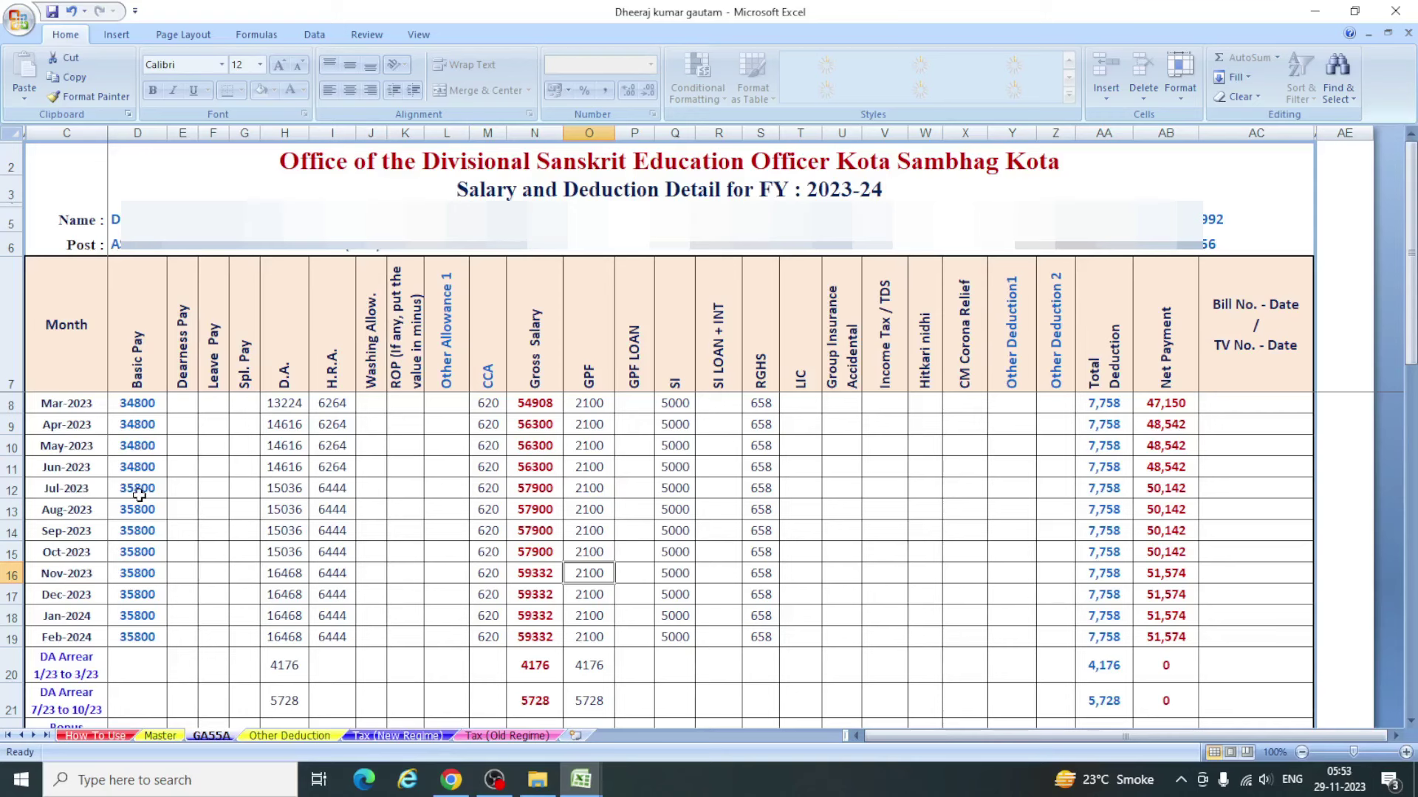
- Try clearing the March 2023 Basic Pay on the GA55A sheet, undoing the deletion each time
left_click(136, 406)
key("Delete")
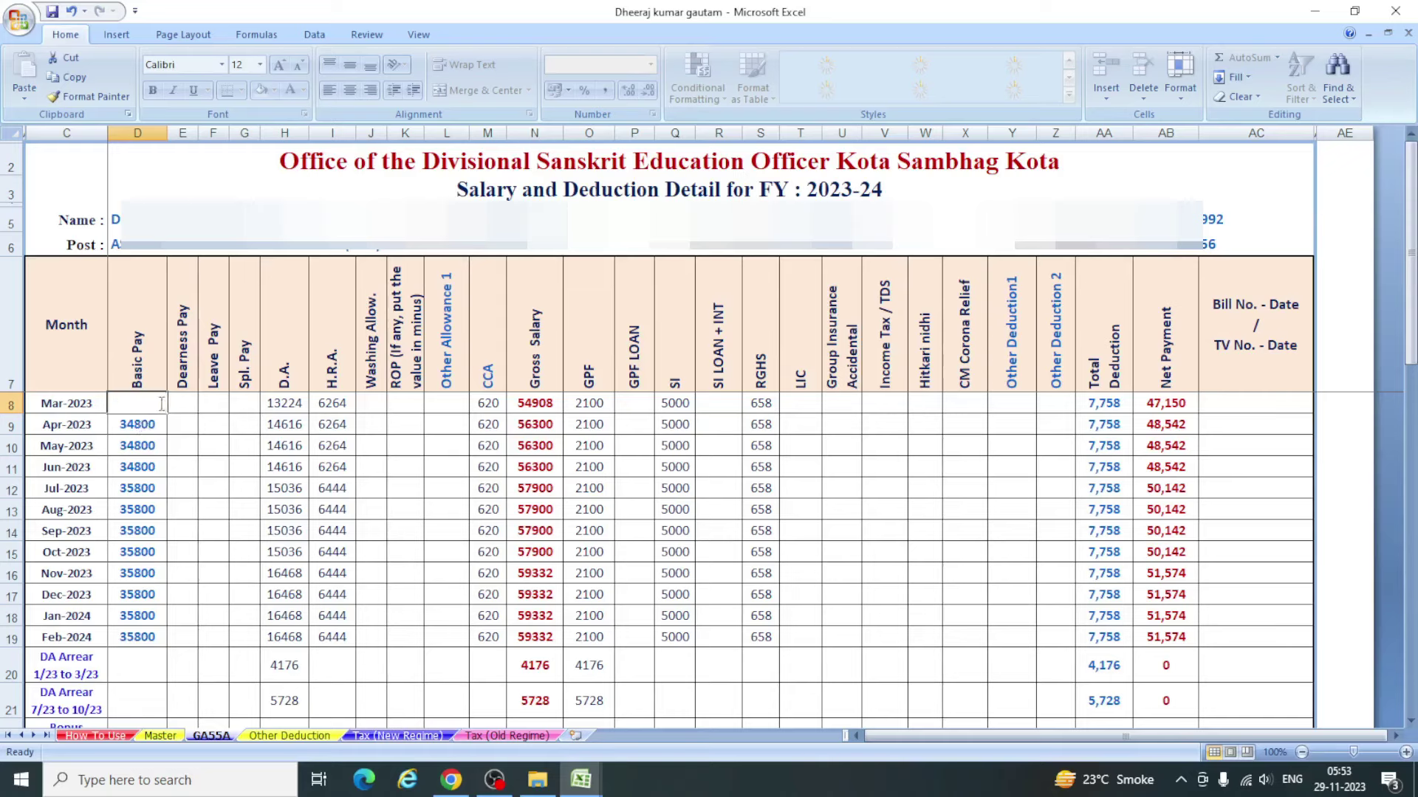
left_click(174, 423)
left_click(140, 405)
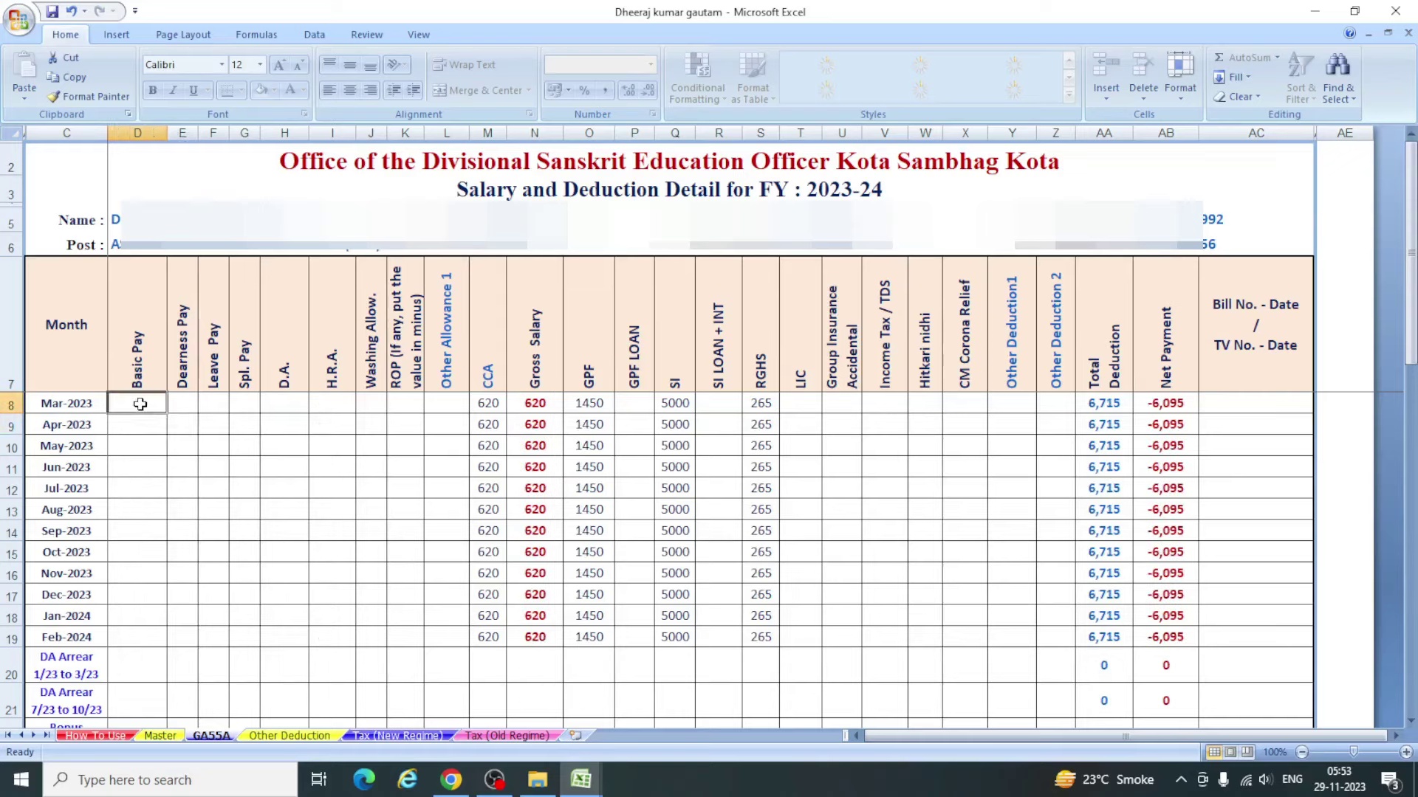
key("ctrl+z")
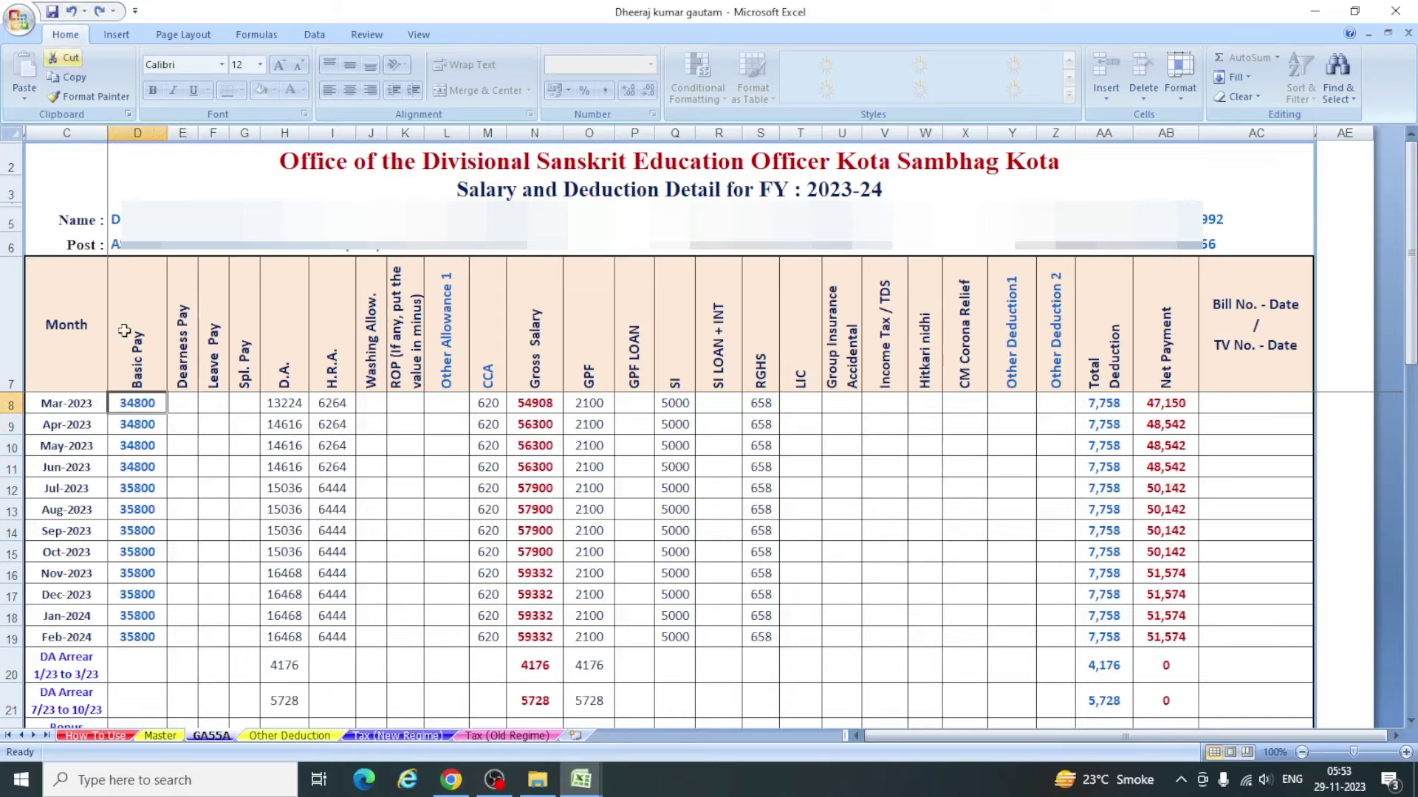
key("BackSpace")
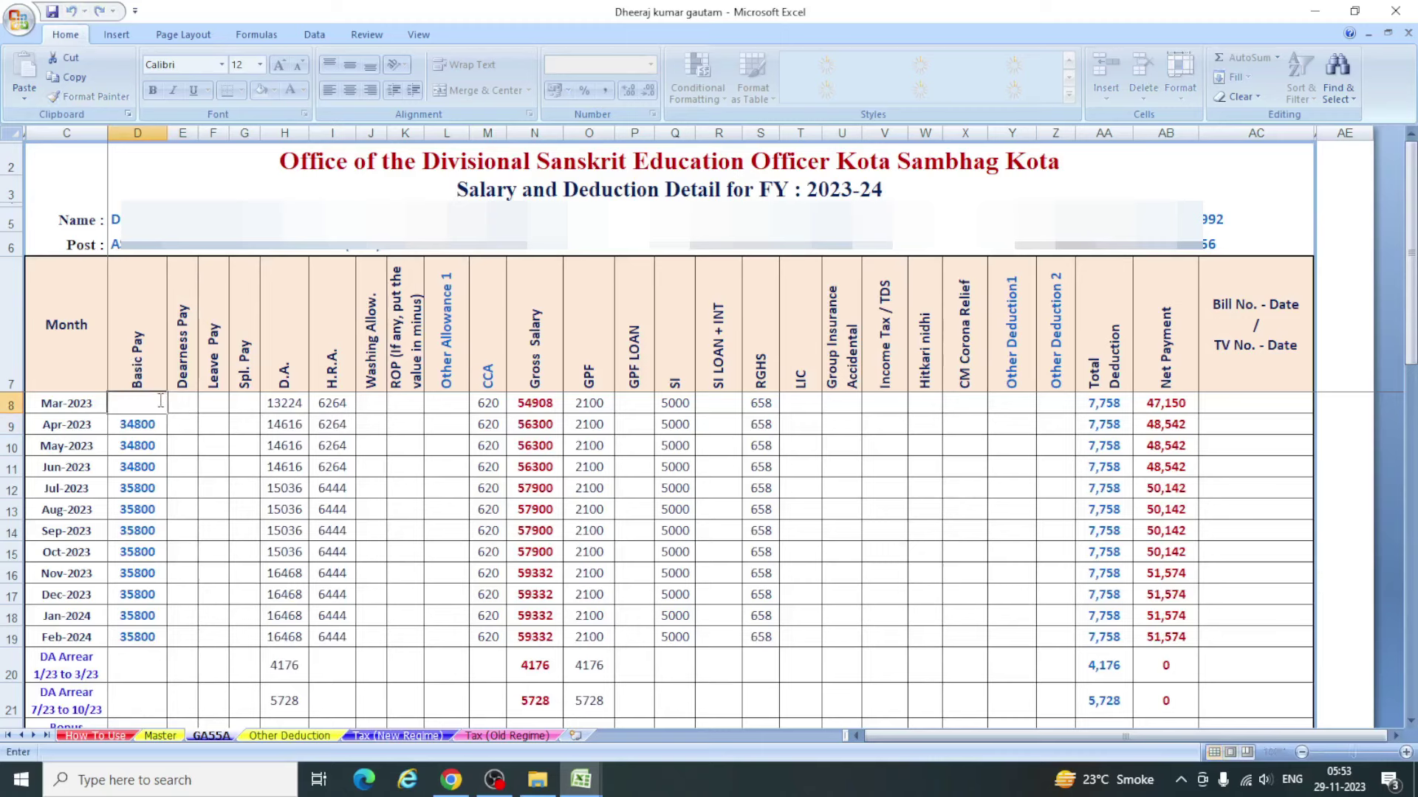
left_click(212, 423)
left_click(71, 10)
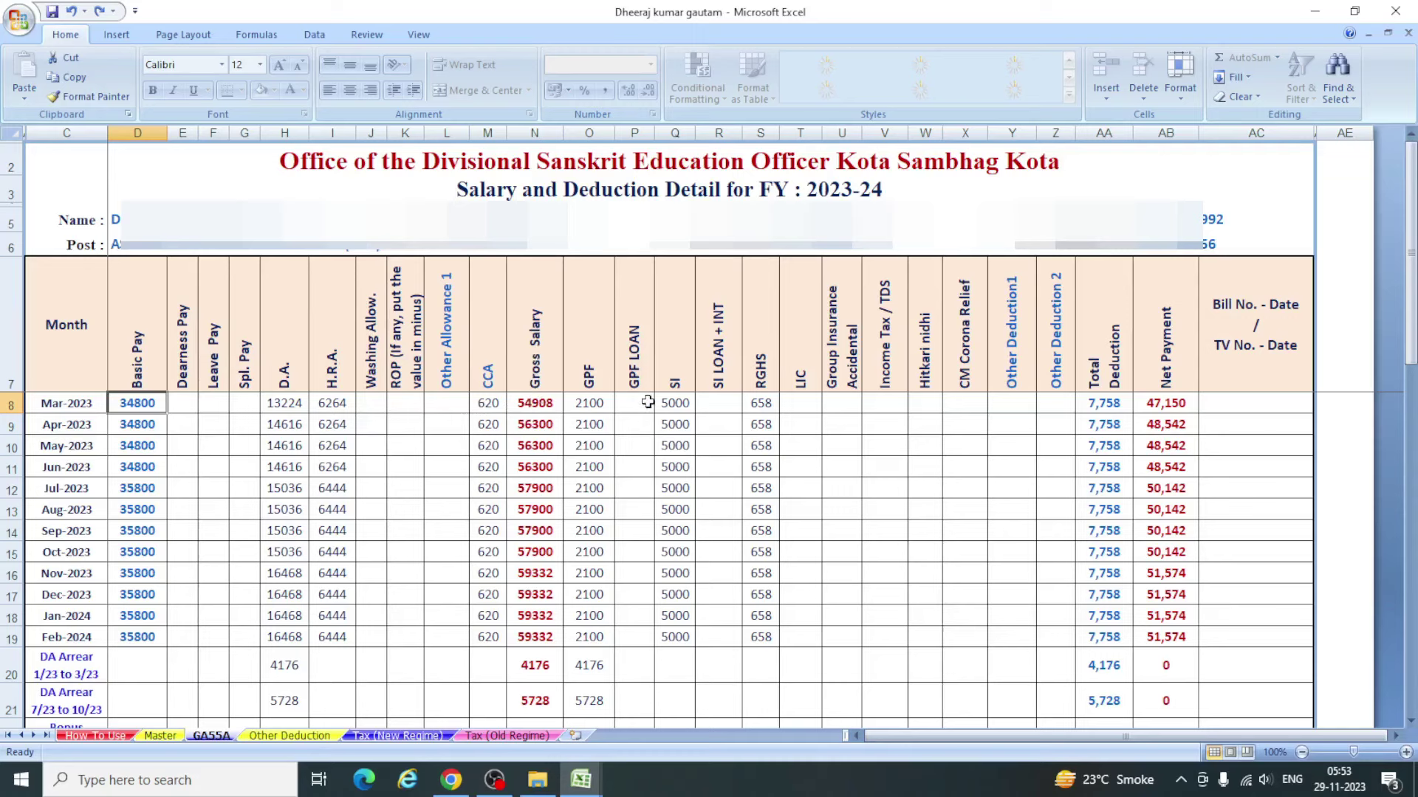
- Check the March 2023 GPF, SI and RGHS deductions on the GA55A sheet
left_click(585, 403)
left_click(684, 402)
left_click(770, 402)
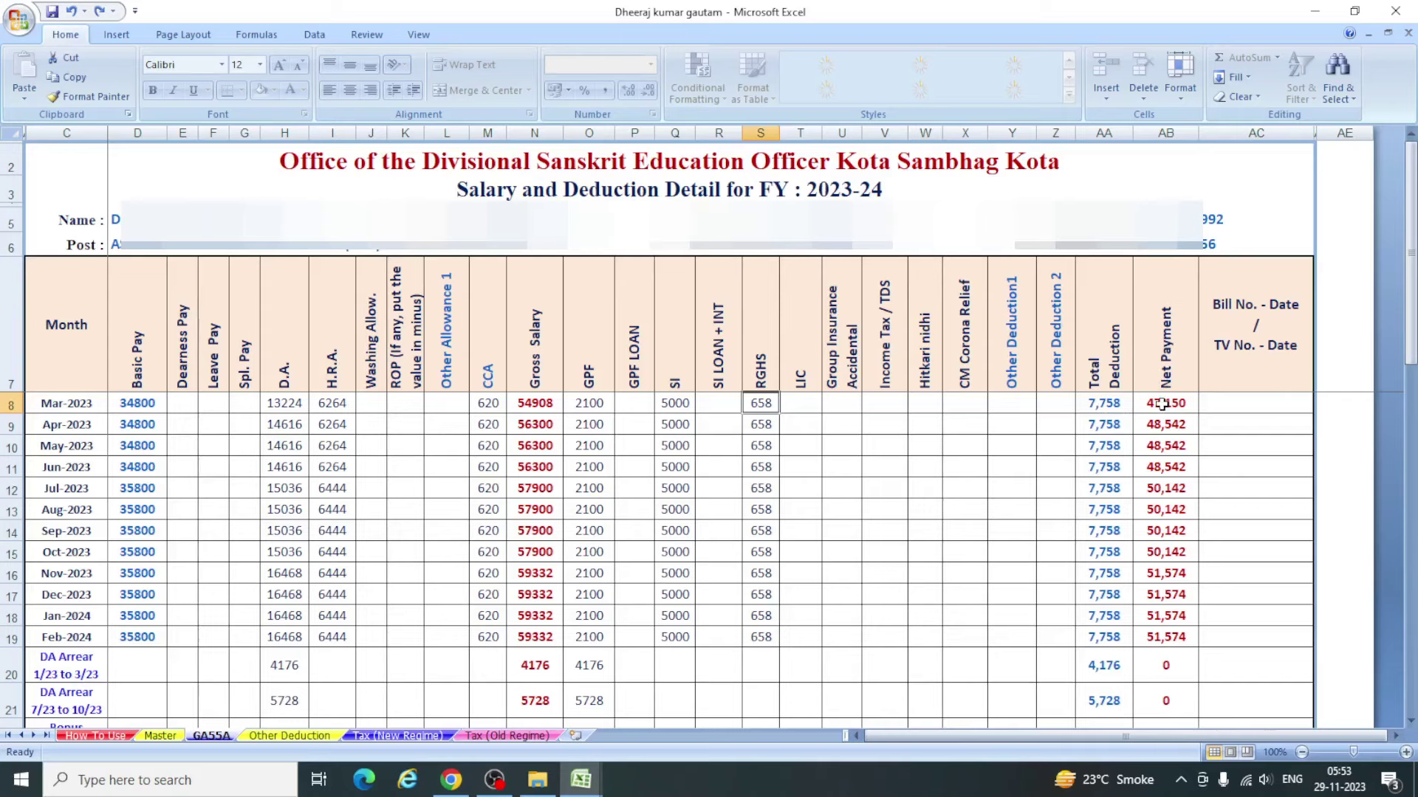
- Switch to the GA55 PDF in Chrome and check the March 2023 gross and net amounts against the workbook
left_click(458, 788)
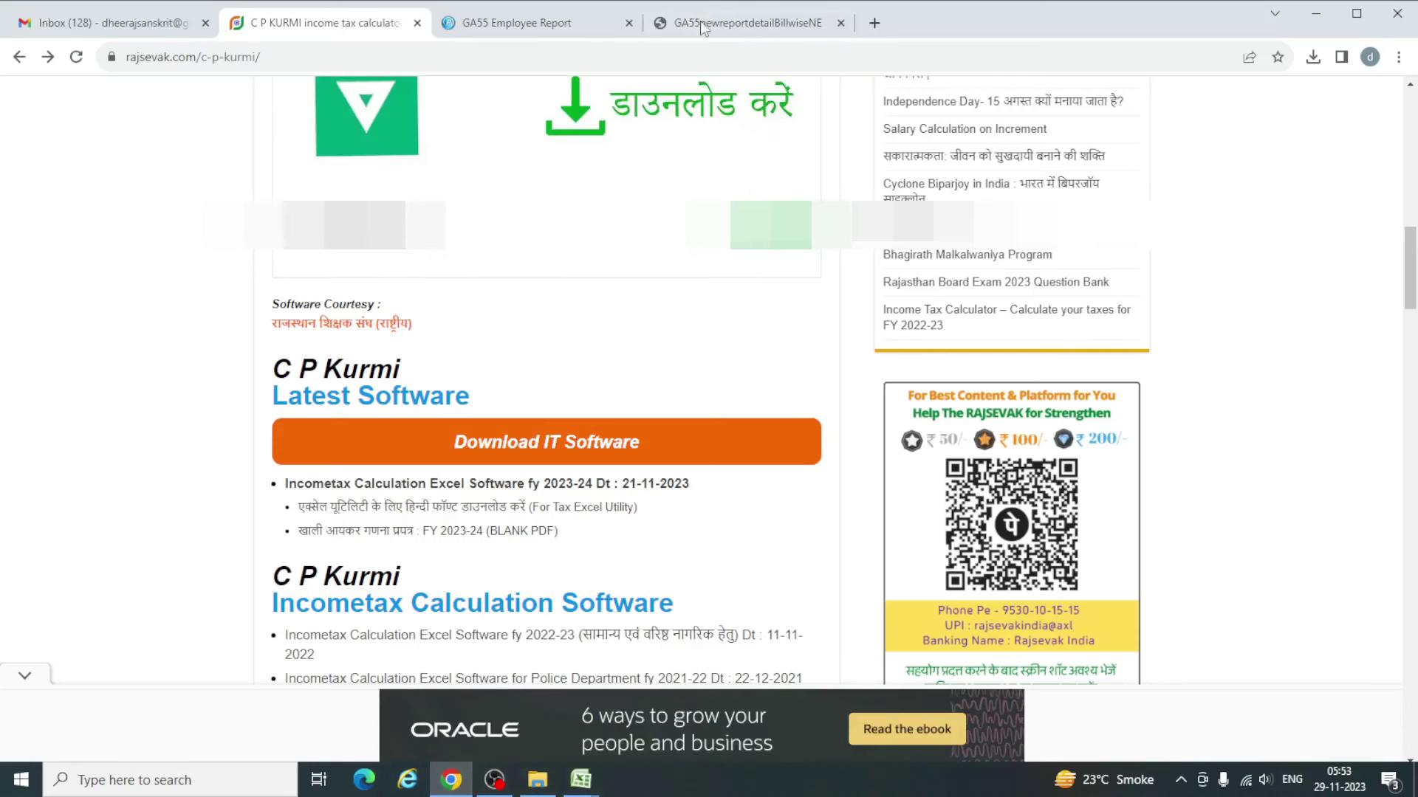
left_click(708, 27)
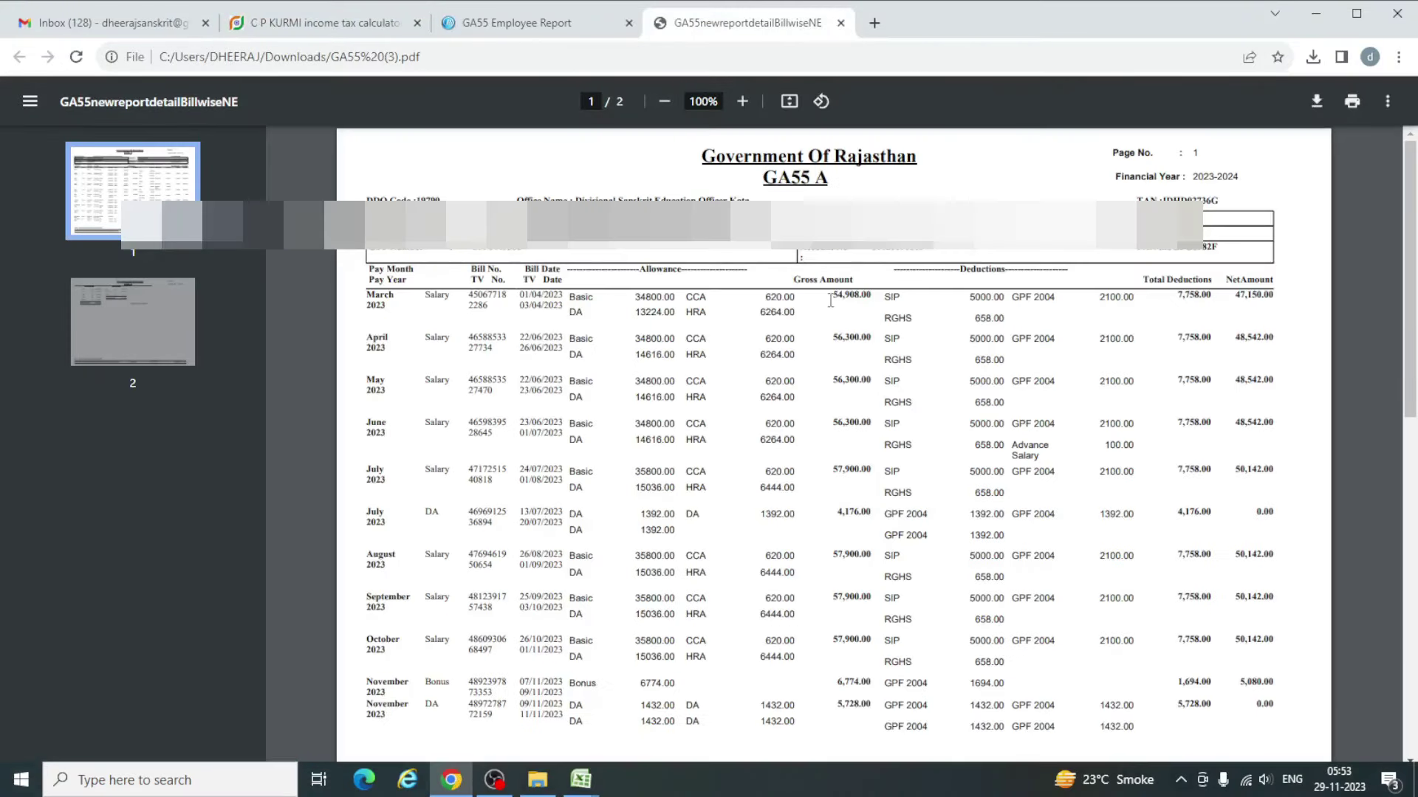
double_click(863, 296)
left_click_drag(1231, 295, 1262, 297)
left_click(1280, 326)
- Return to the employee's workbook in Excel and examine the GA55A sheet's DA arrear entries for 1/23 to 3/23 and 7/23 to 10/23
left_click(383, 22)
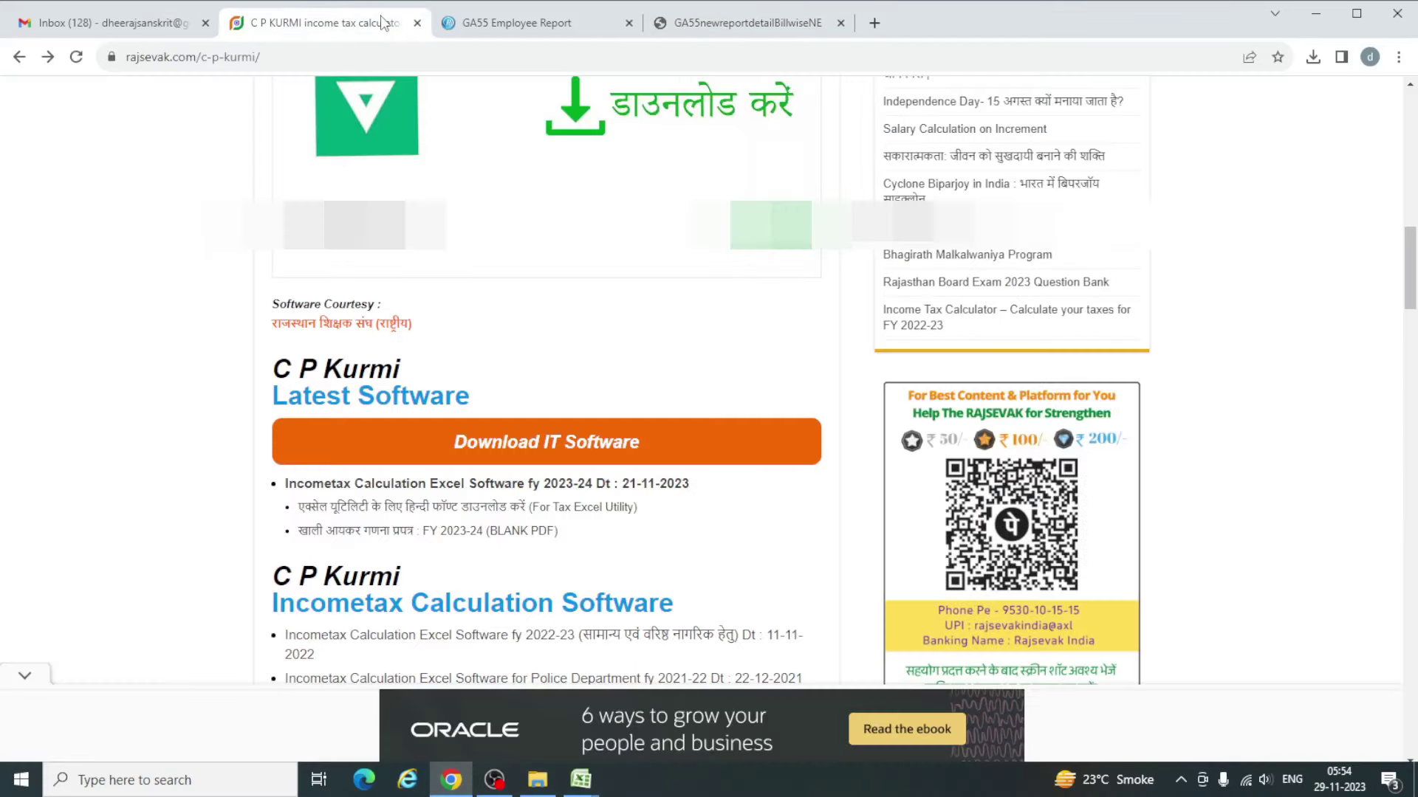
left_click(657, 23)
left_click(565, 29)
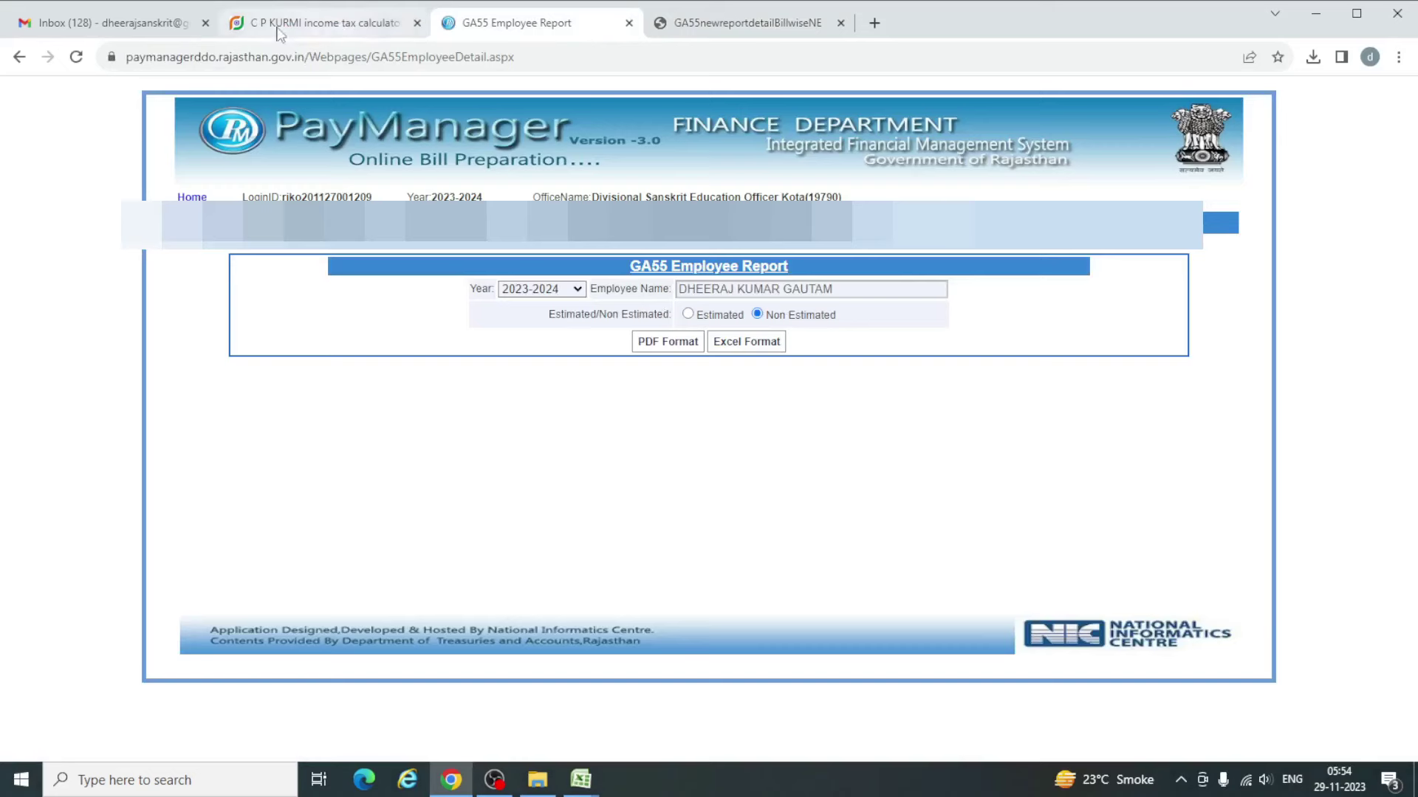
left_click(580, 780)
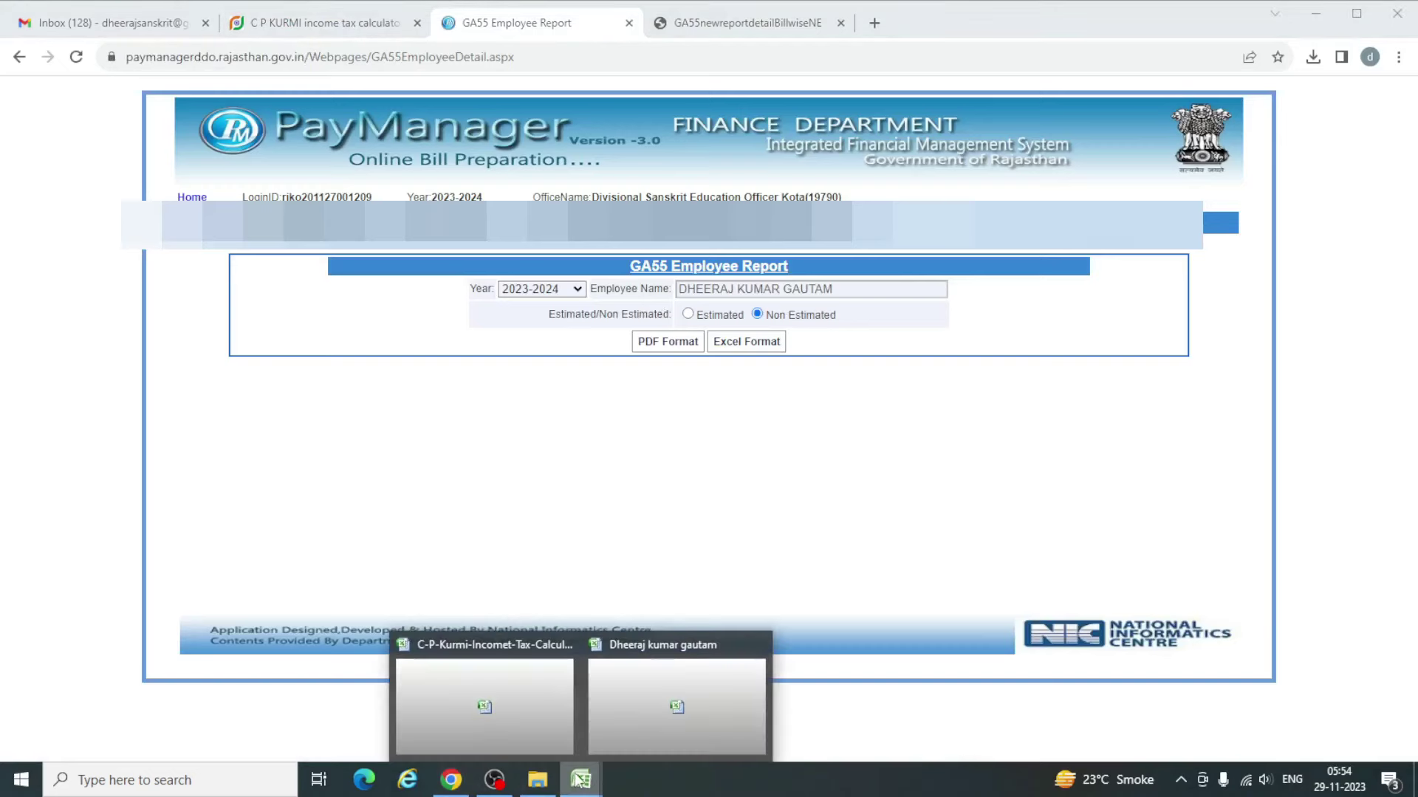
left_click(633, 701)
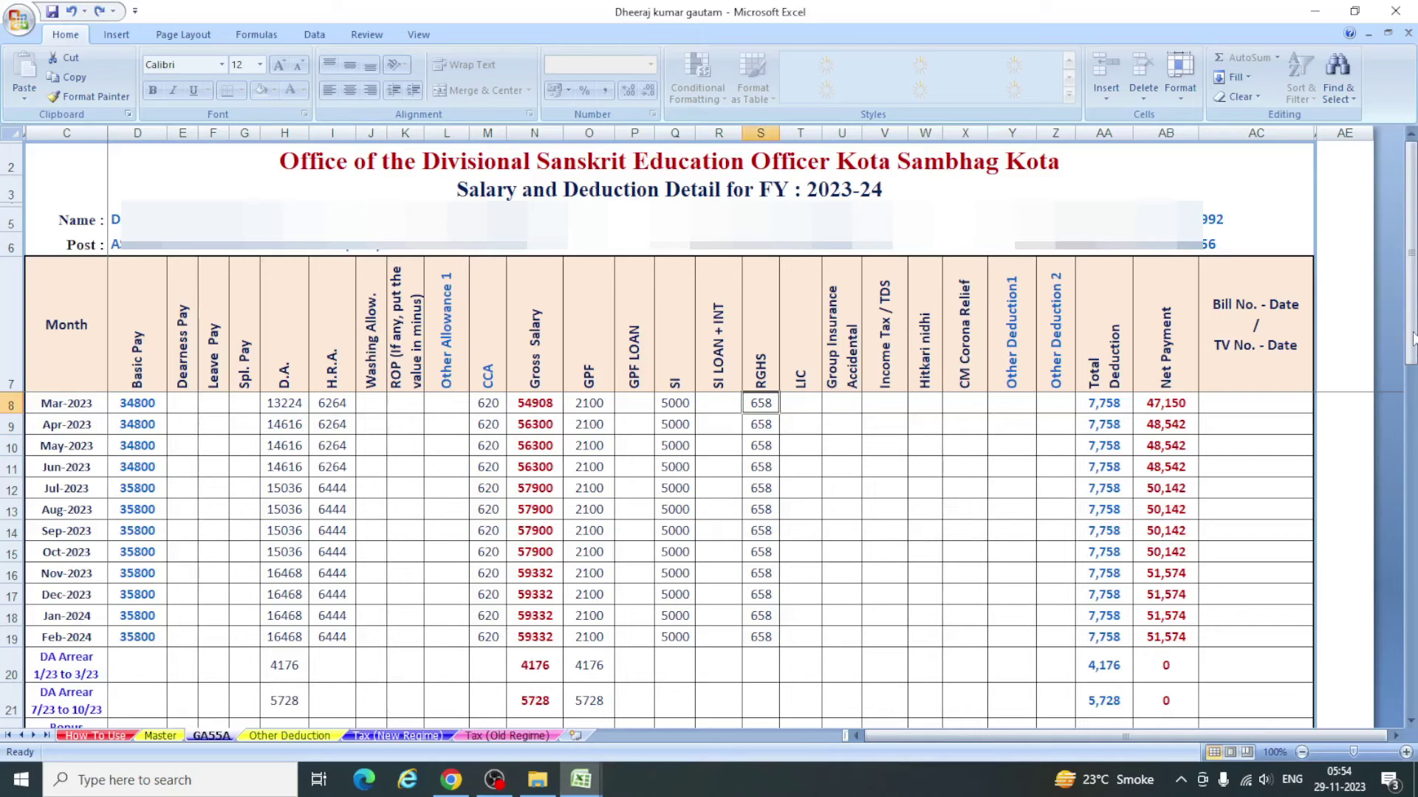
left_click_drag(1414, 338, 1413, 401)
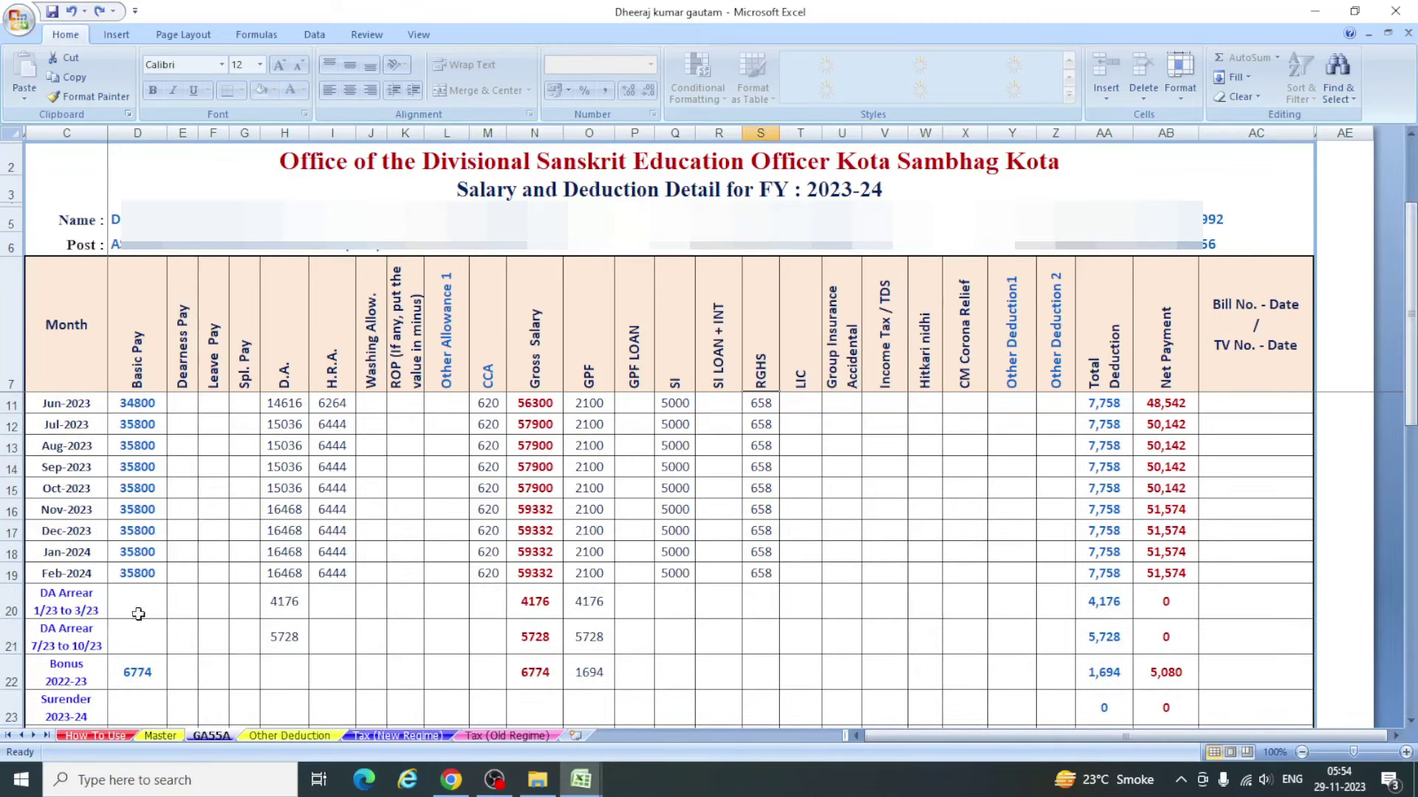
left_click(296, 599)
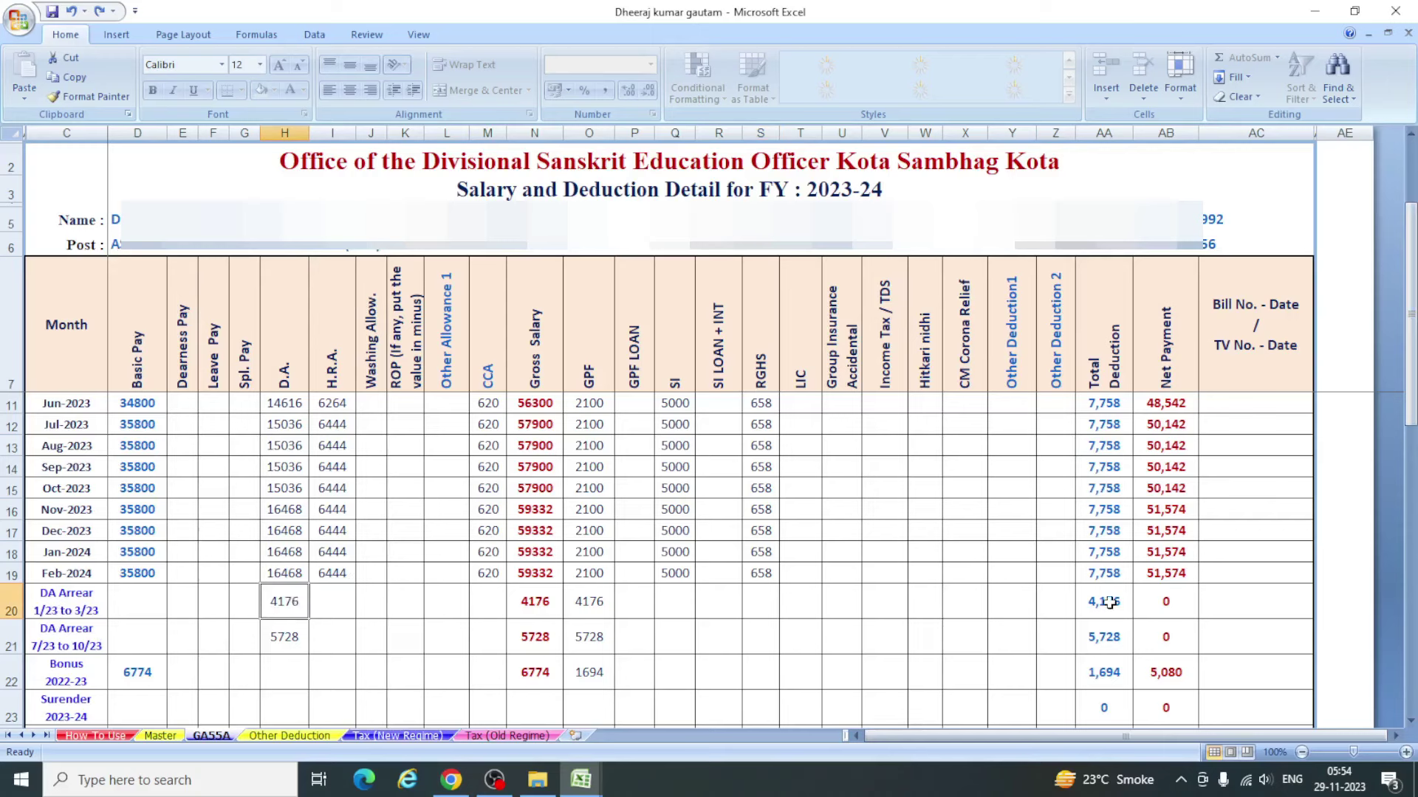
left_click(289, 637)
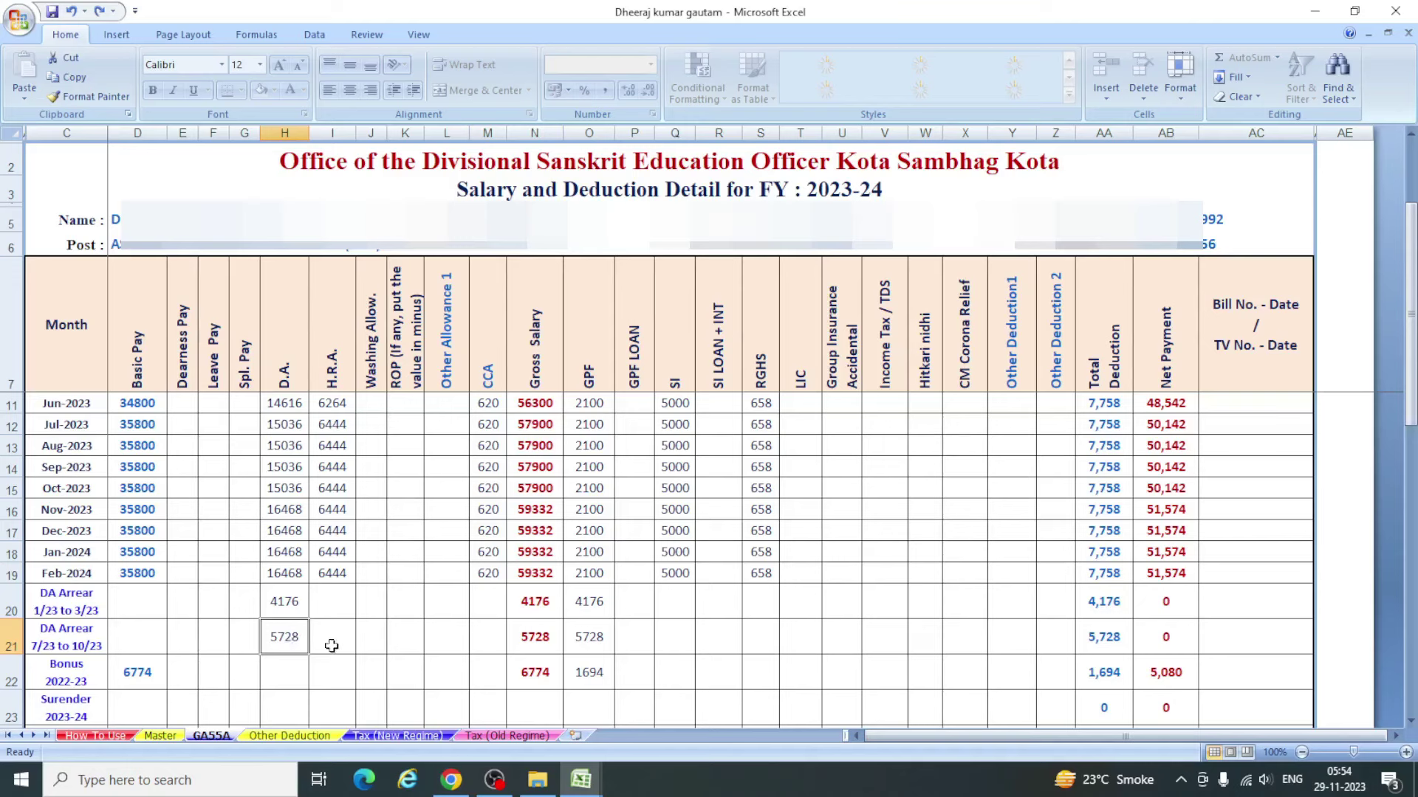
- Overwrite the D.A. amount of the 7/23 to 10/23 DA arrear with 6000 on the GA55A sheet
key("BackSpace")
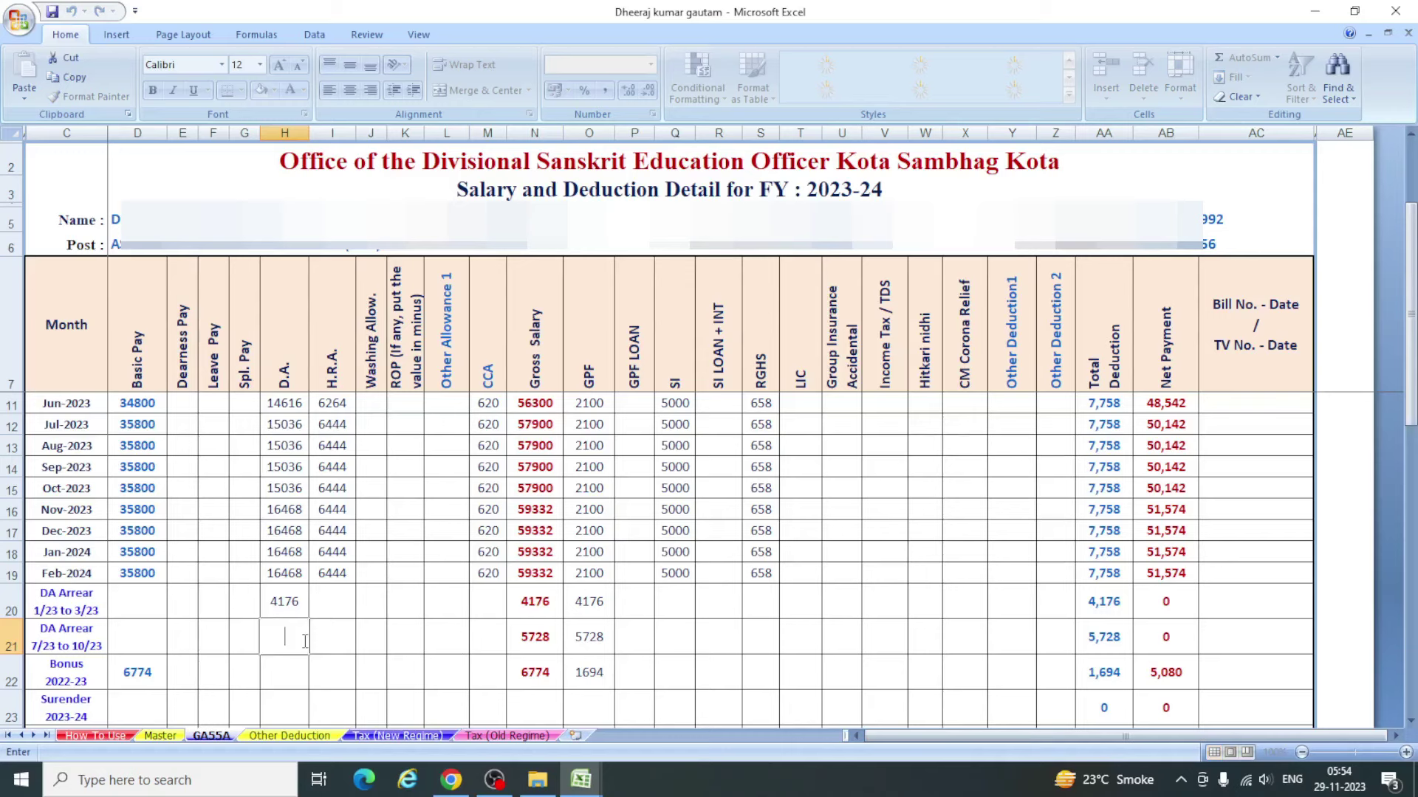
type("5728")
key("BackSpace")
type("6000")
key("Return")
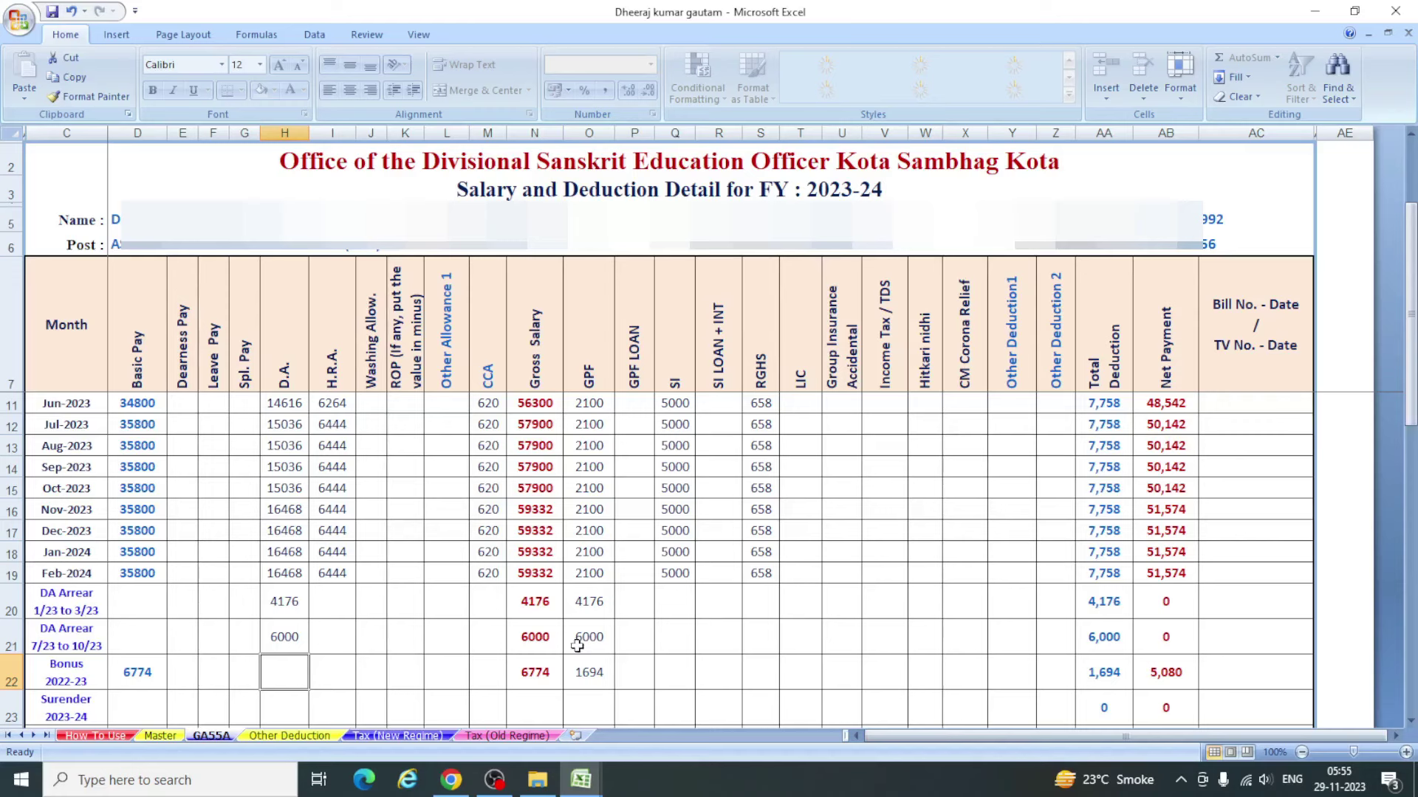
- Set the D.A. amount of the 7/23 to 10/23 DA arrear back to 5728
left_click(282, 639)
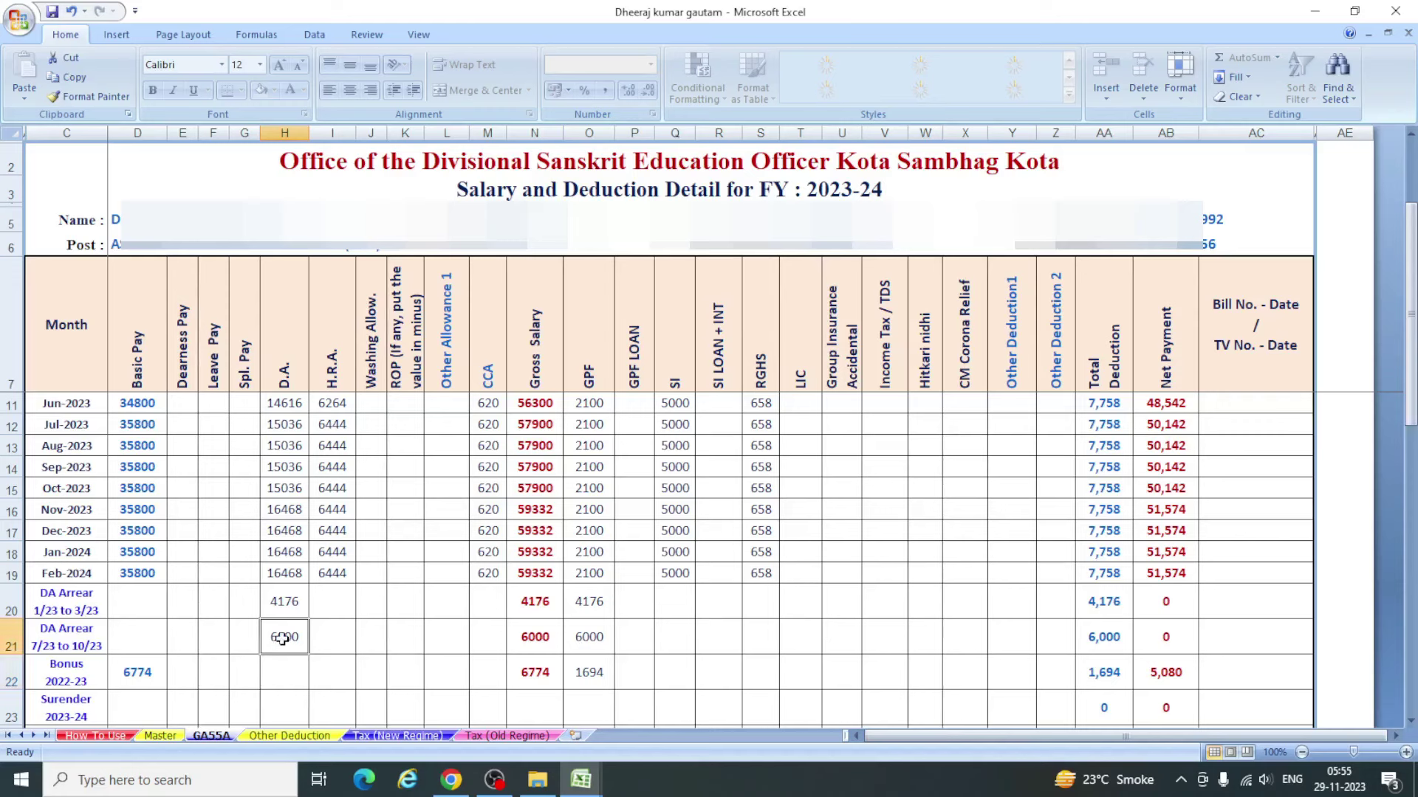
type("5728")
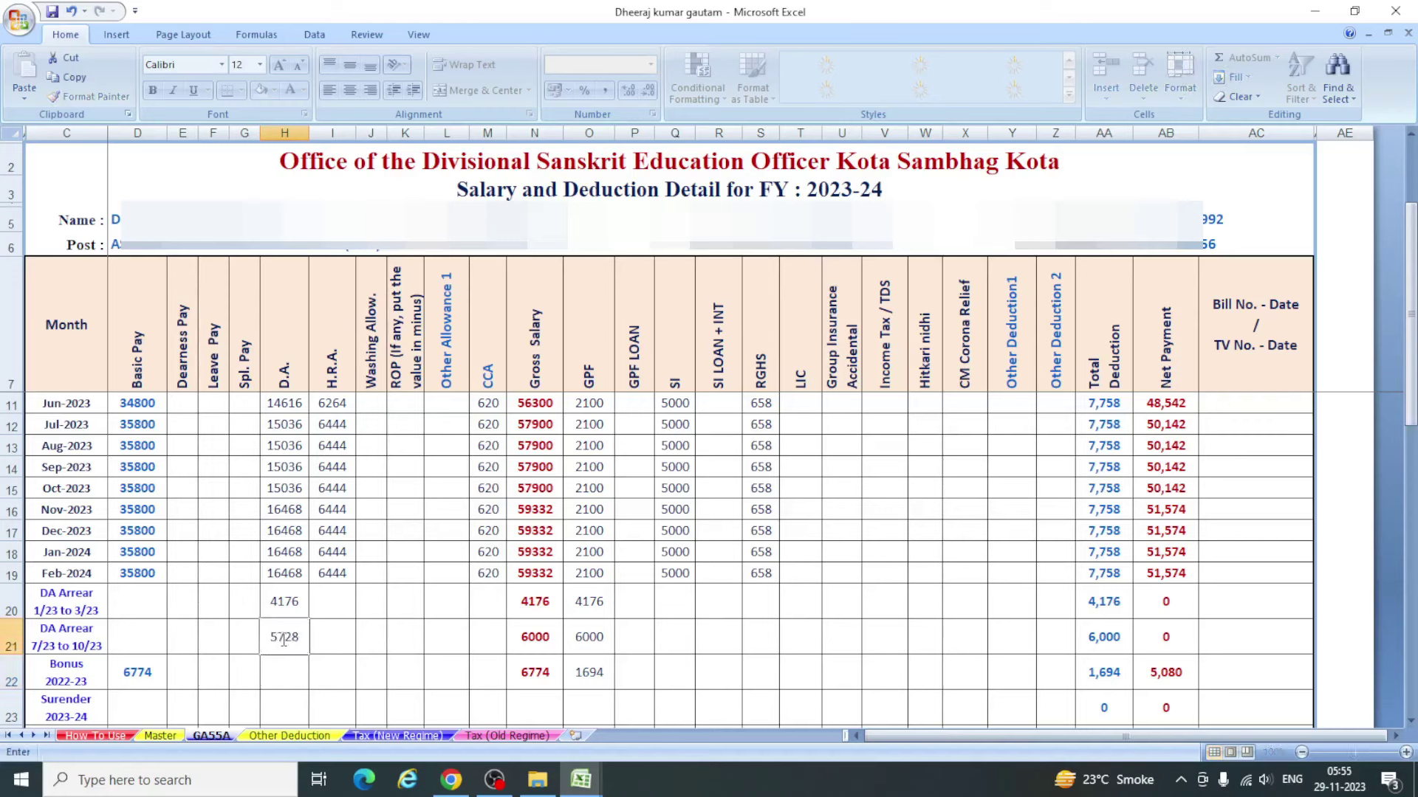
key("Return")
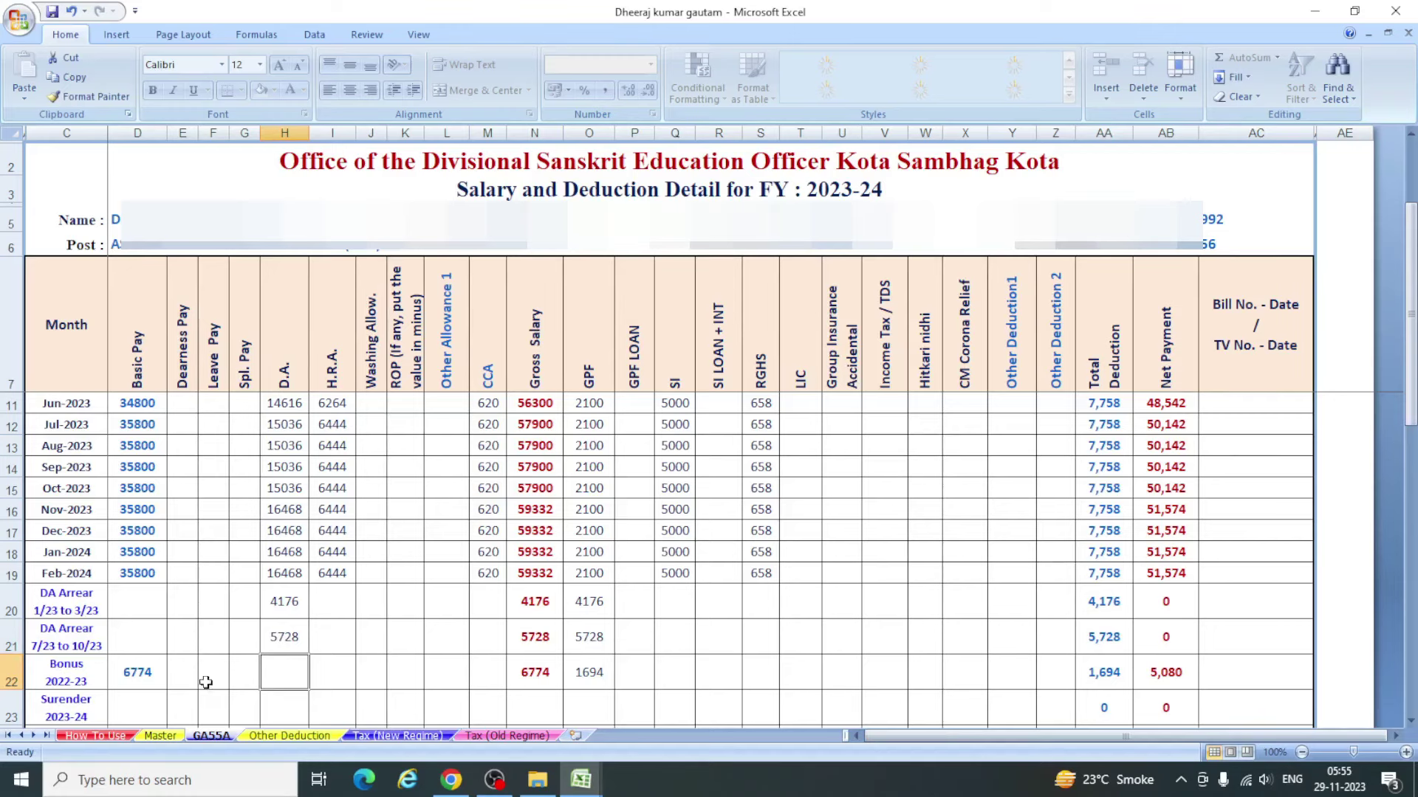
- Review the GA55A sheet's monthly salary, arrear, bonus and surrender rows through to the TOTAL row
scroll(206, 682, "down", 1)
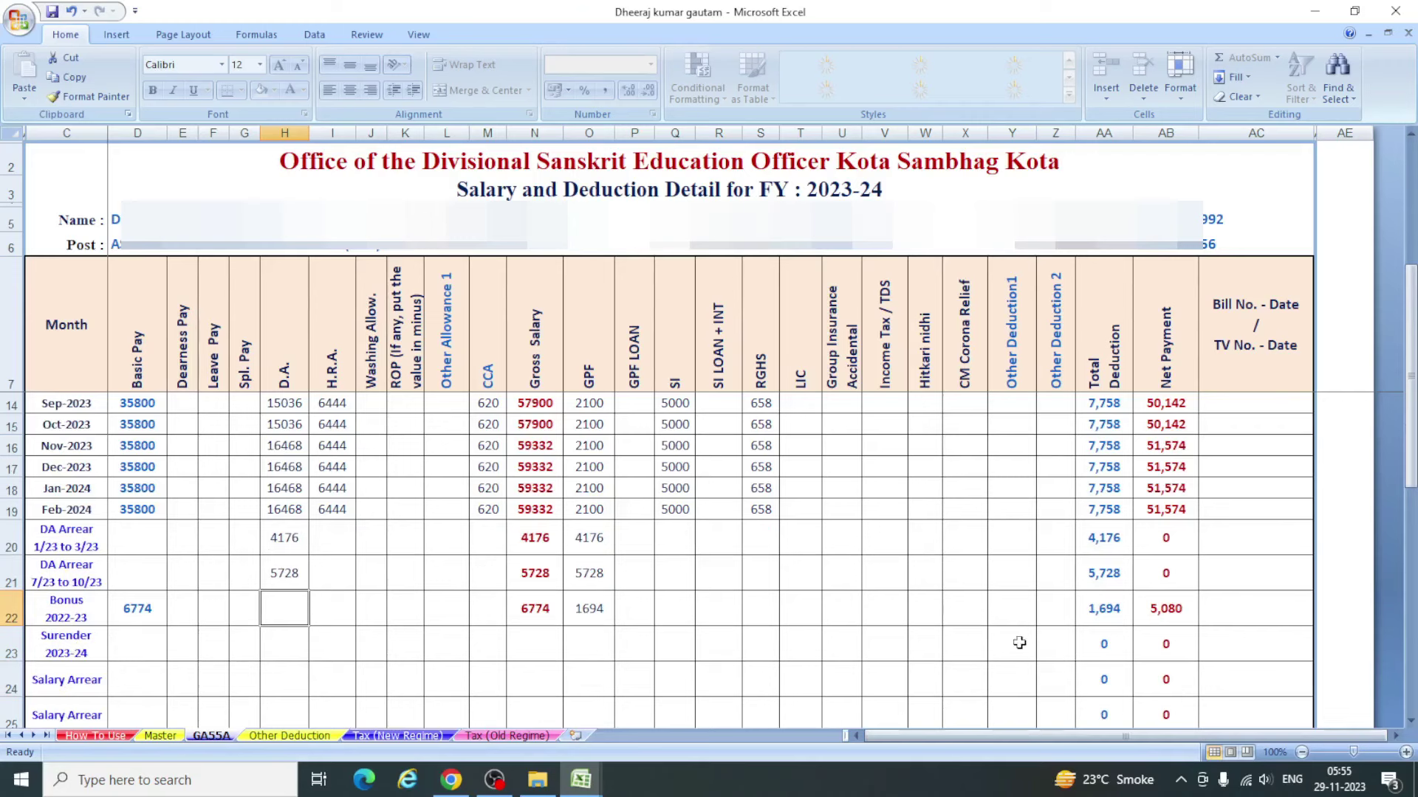
scroll(621, 632, "up", 2)
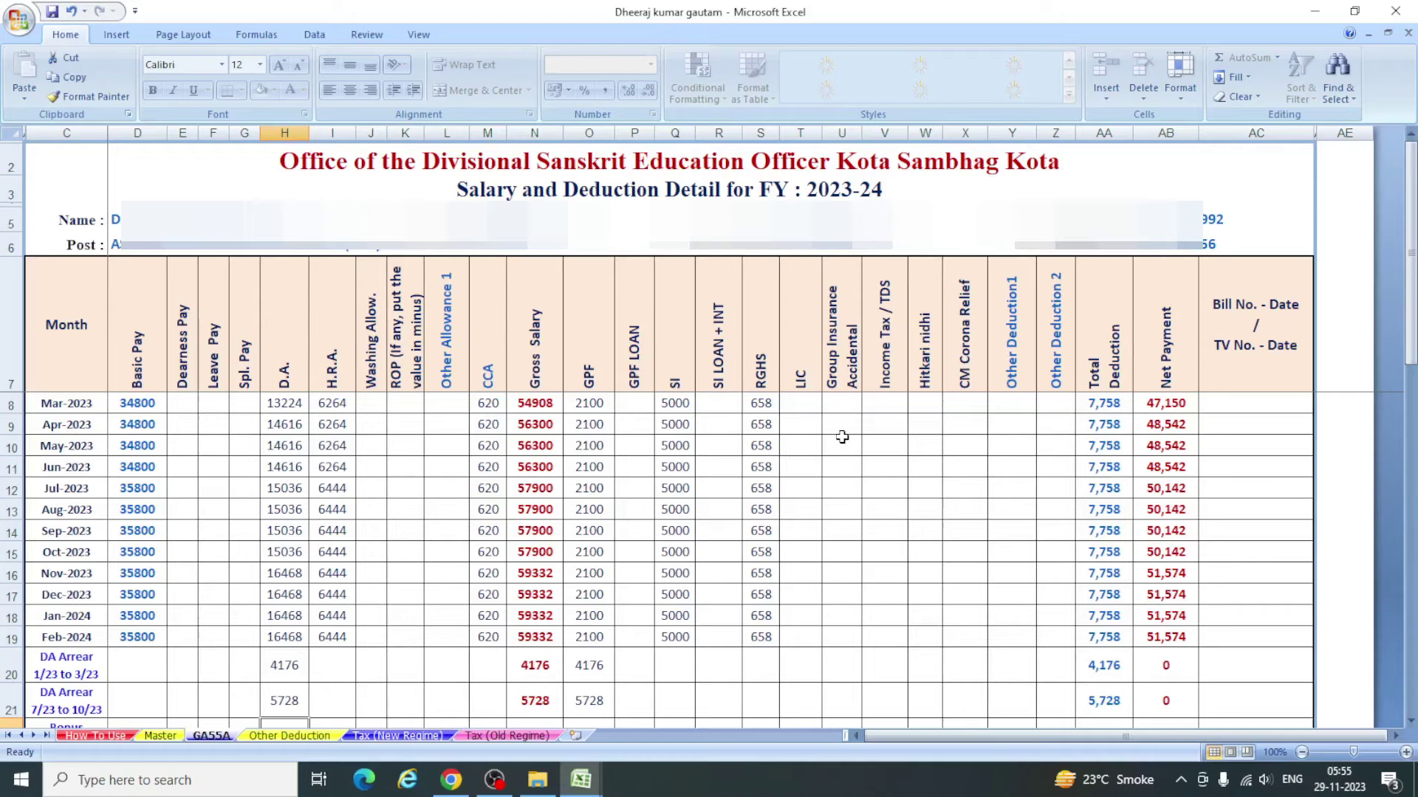
scroll(241, 616, "down", 1)
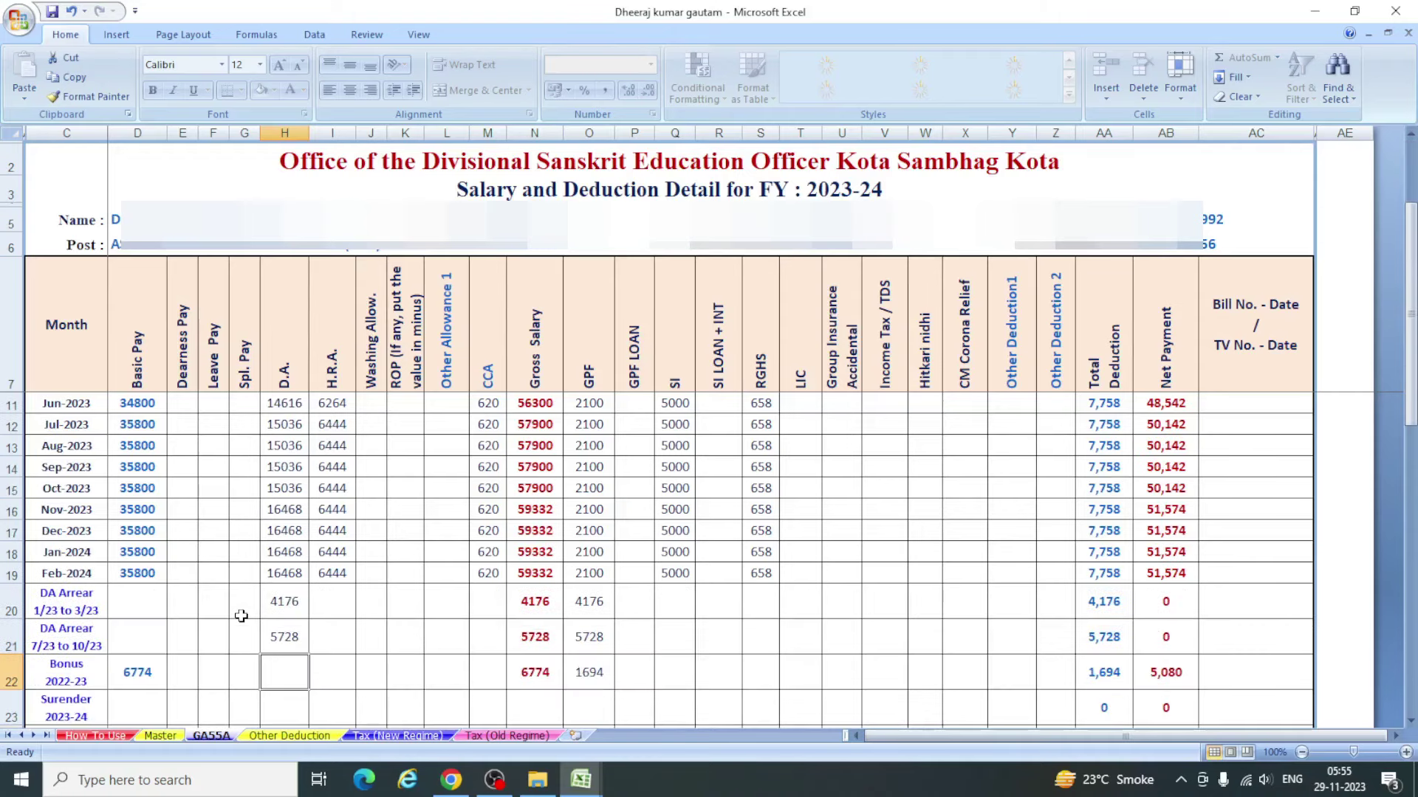
scroll(241, 615, "down", 4)
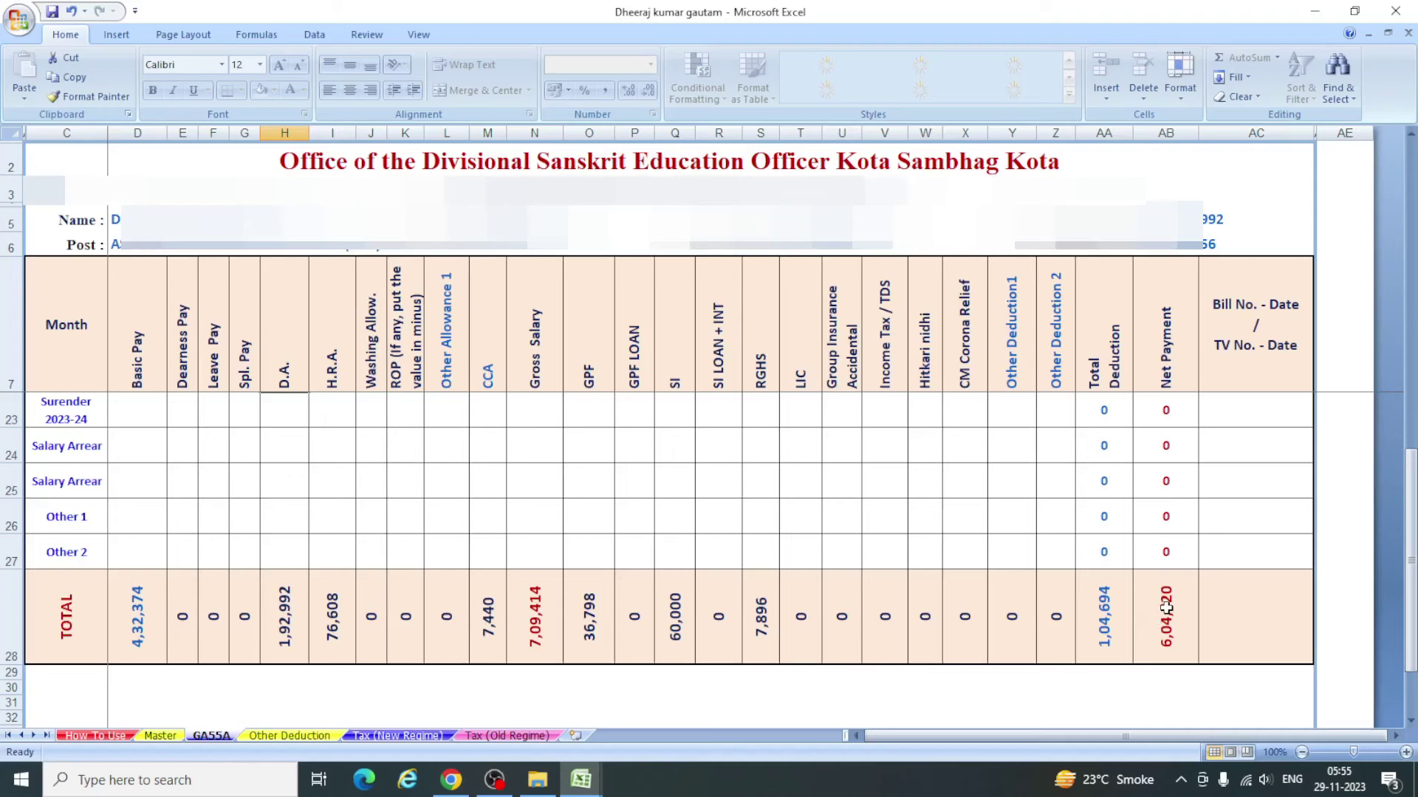
scroll(572, 583, "up", 2)
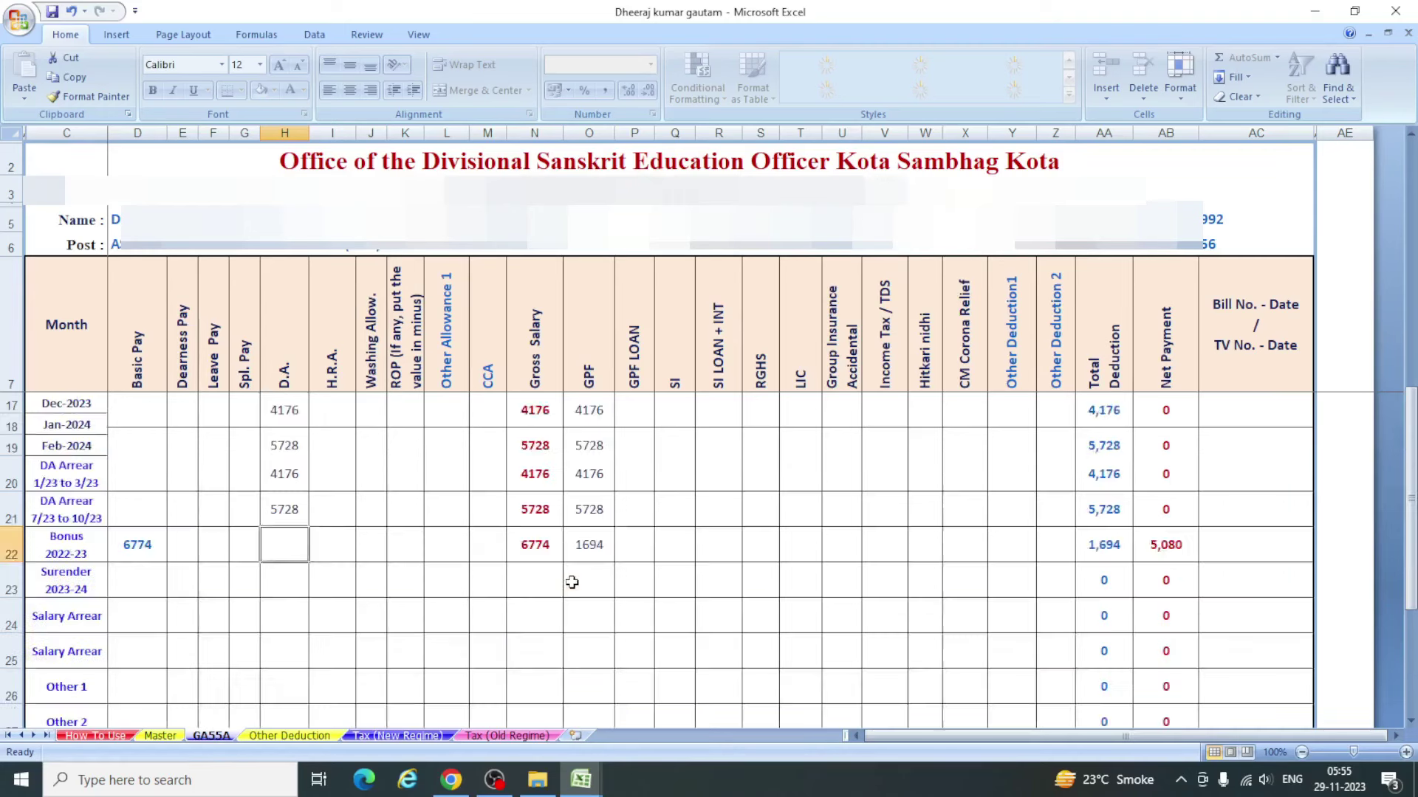
scroll(572, 583, "up", 3)
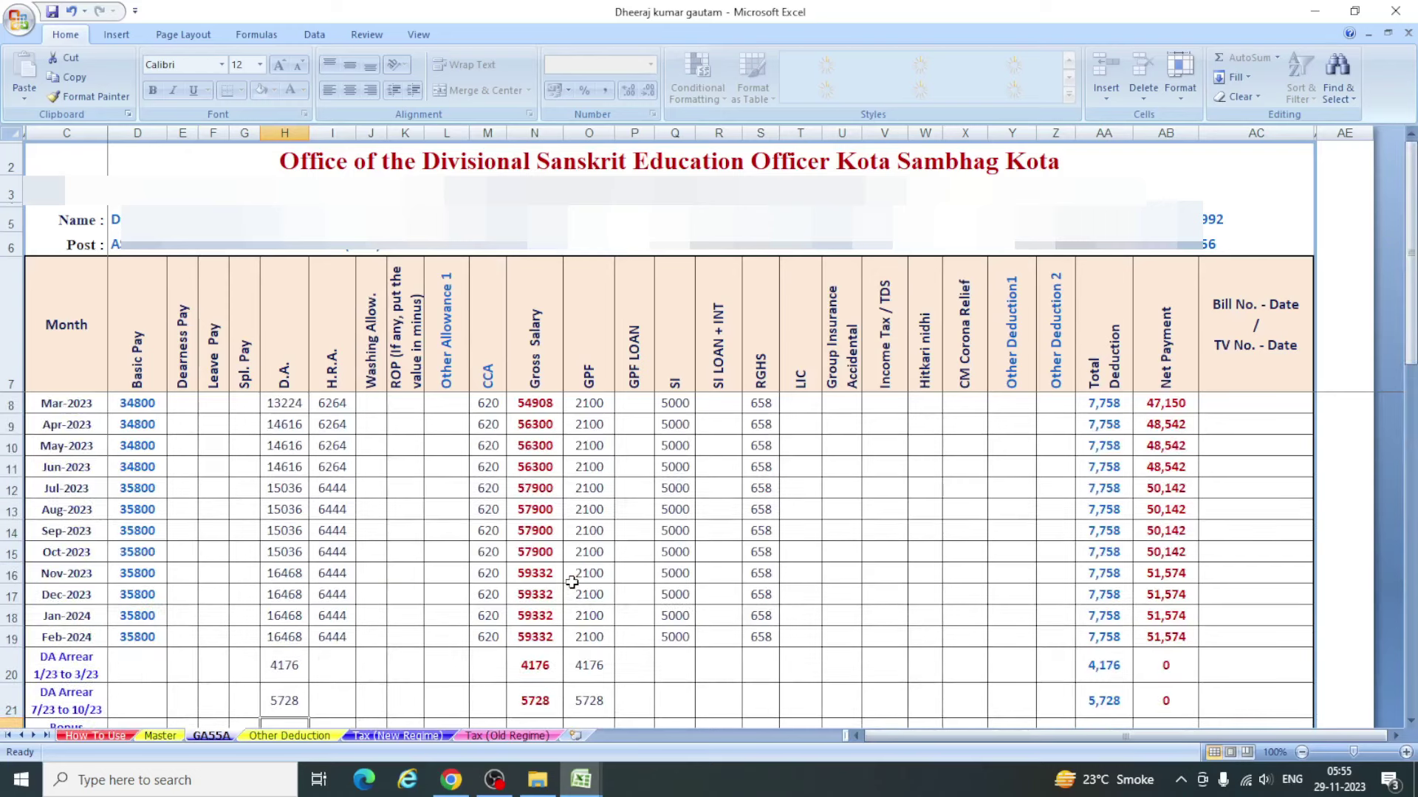
- Open the Other Deduction sheet and check its entries, including the LIC premium not deducted from salary
left_click(290, 736)
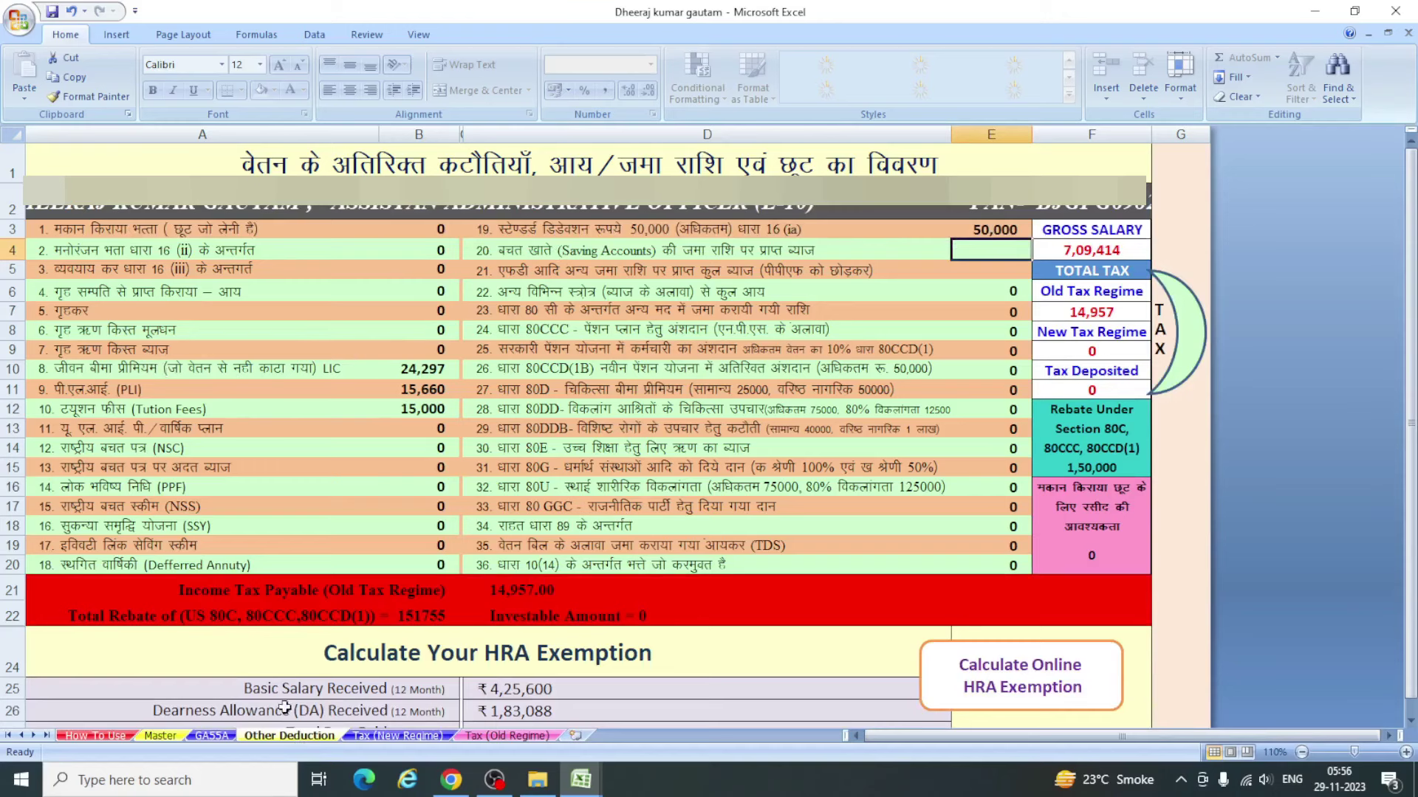
left_click(447, 370)
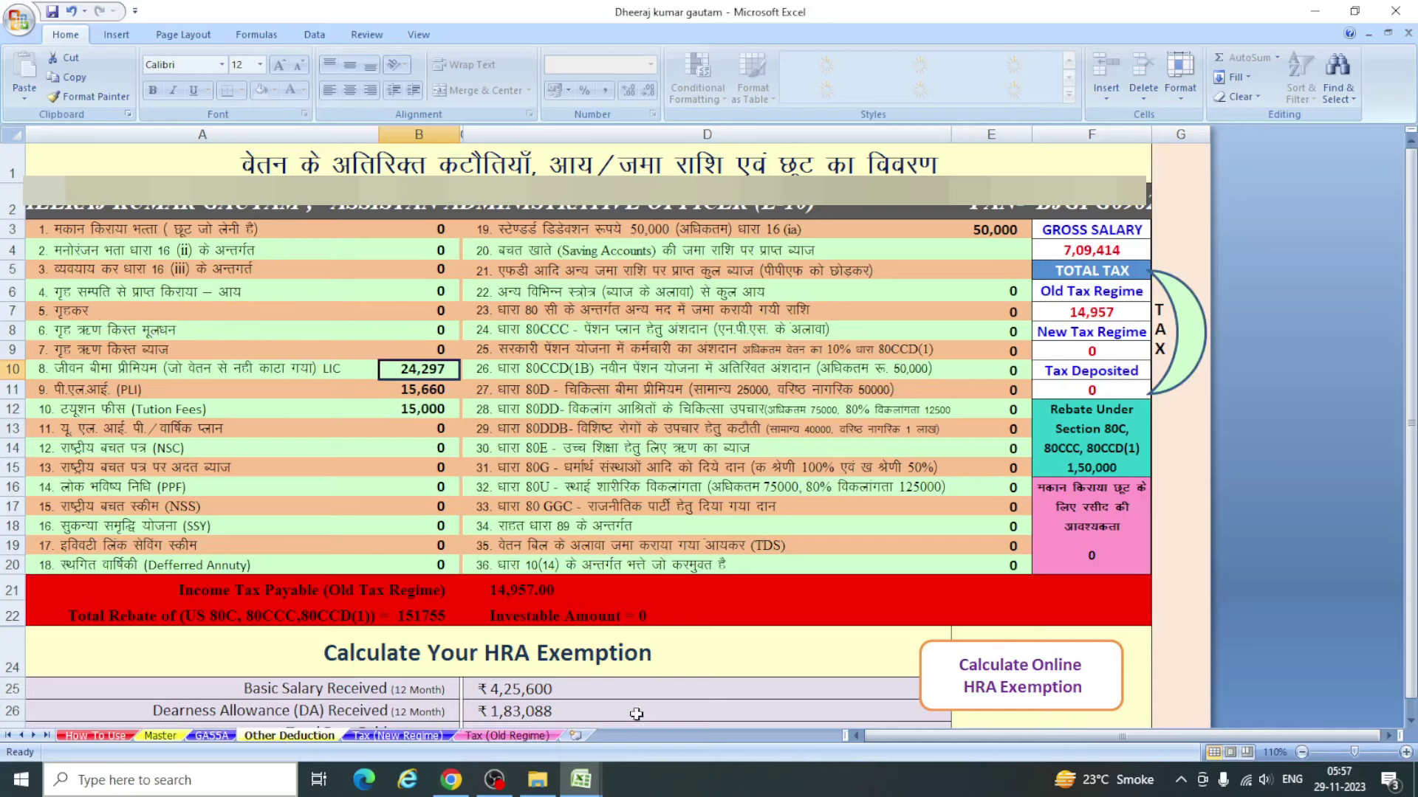
- Examine the Tax (Old Regime) sheet from gross income and 80C deductions to the tax slabs and income tax payable
left_click(501, 736)
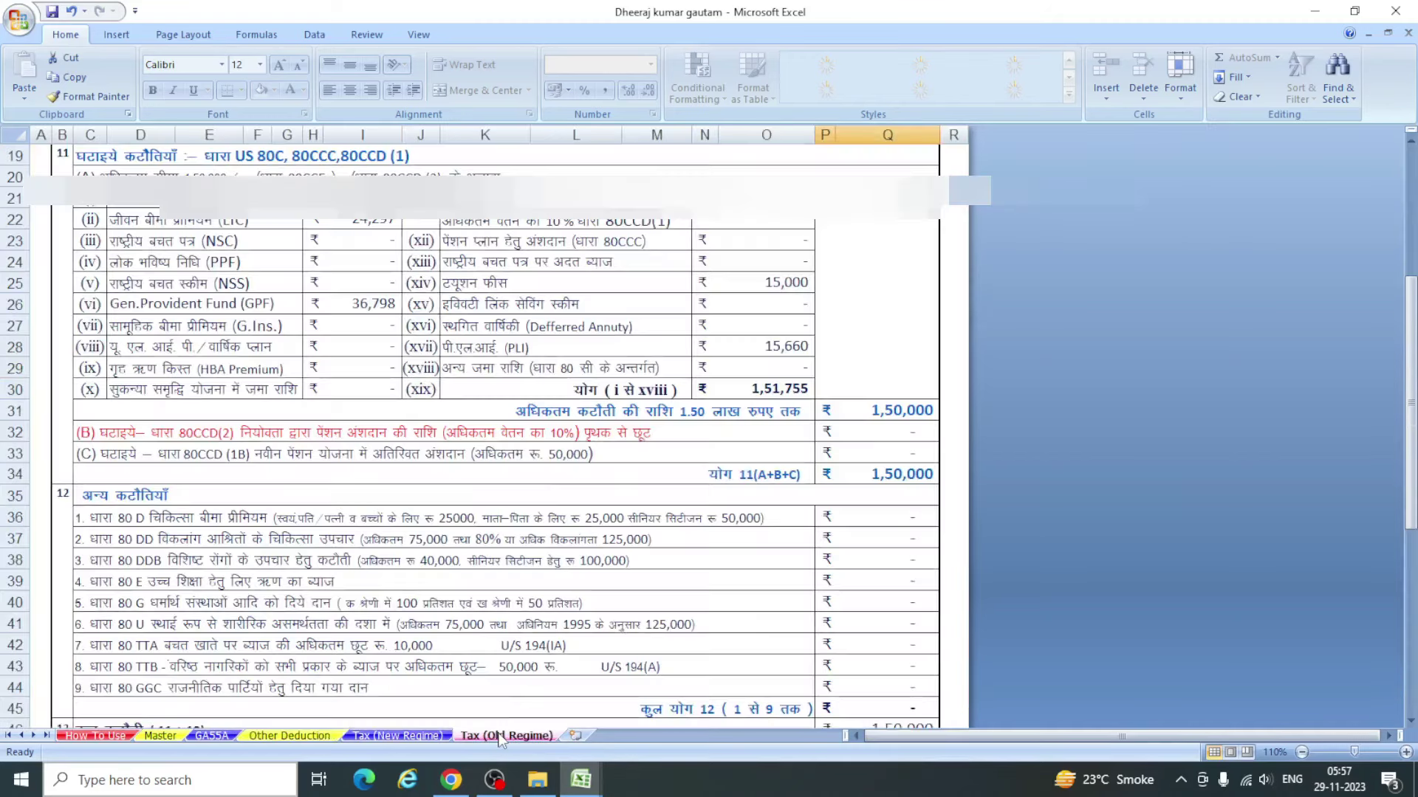
scroll(447, 573, "up", 4)
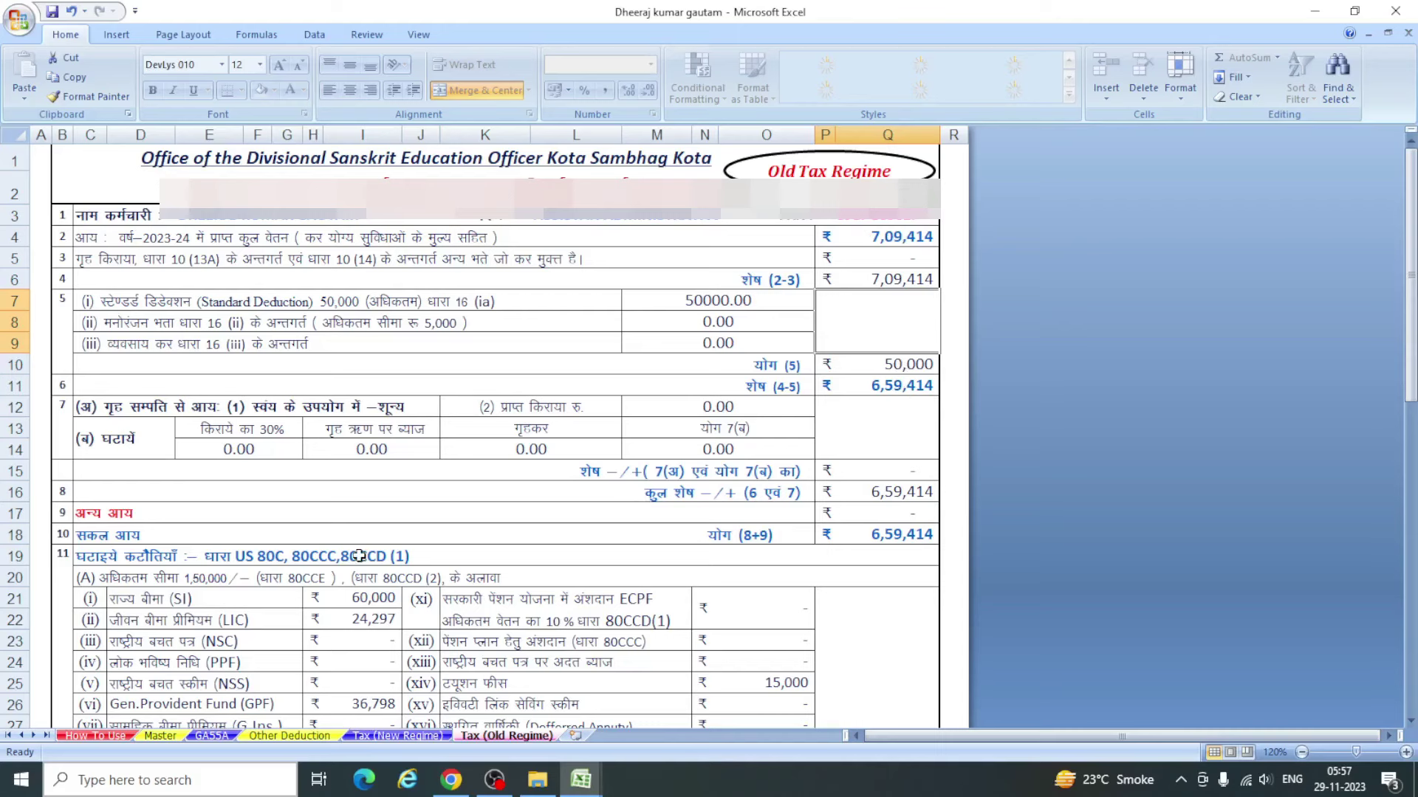
scroll(358, 554, "down", 2)
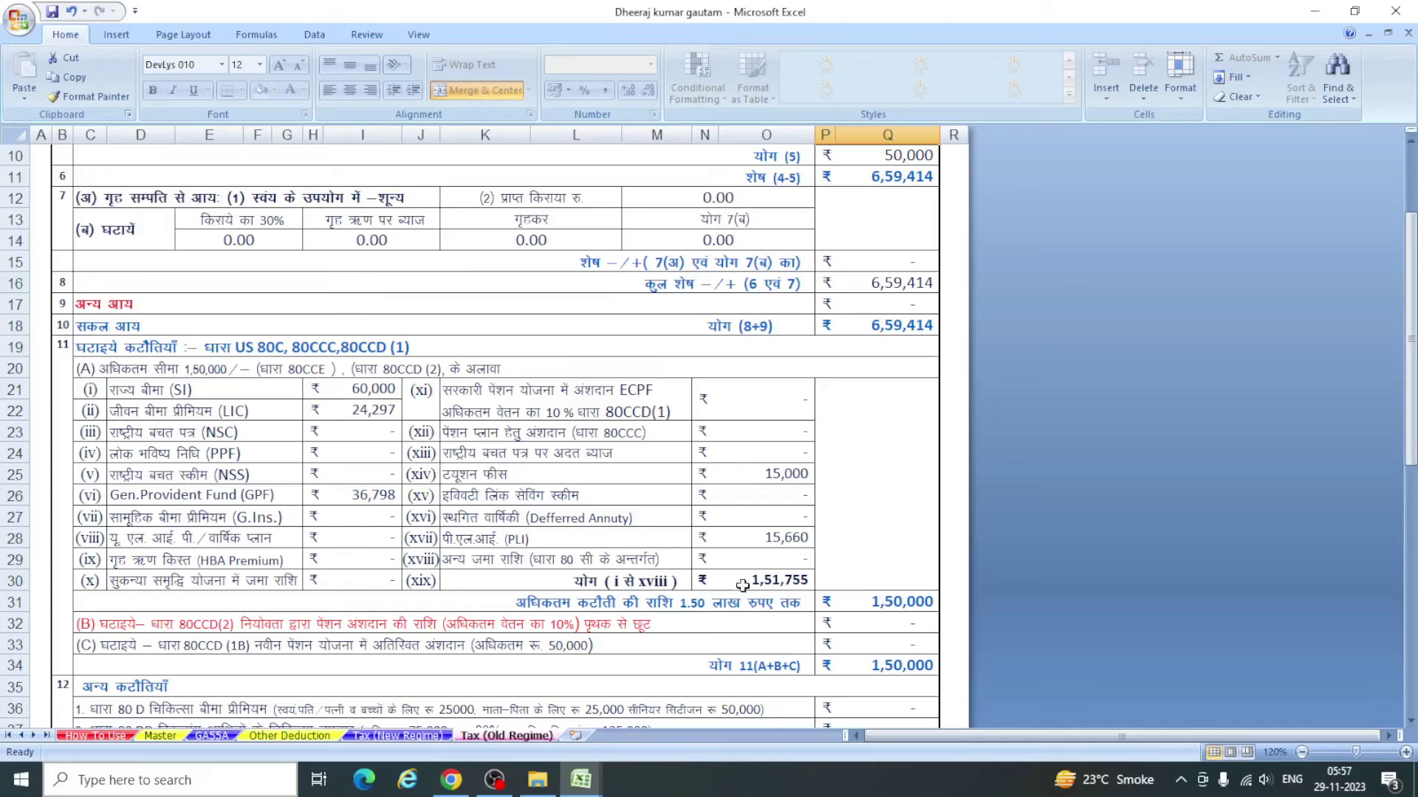
scroll(742, 585, "down", 6)
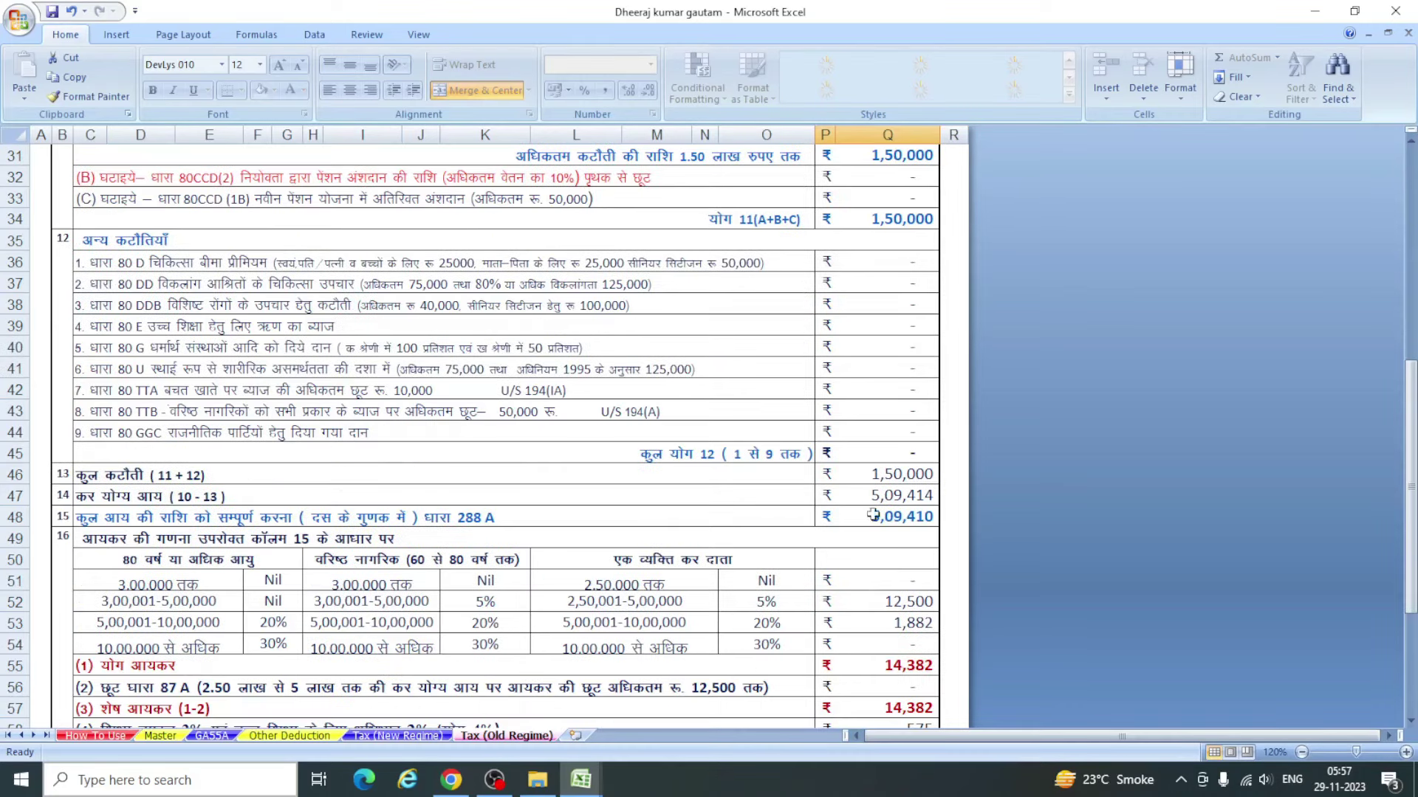
scroll(921, 493, "down", 1)
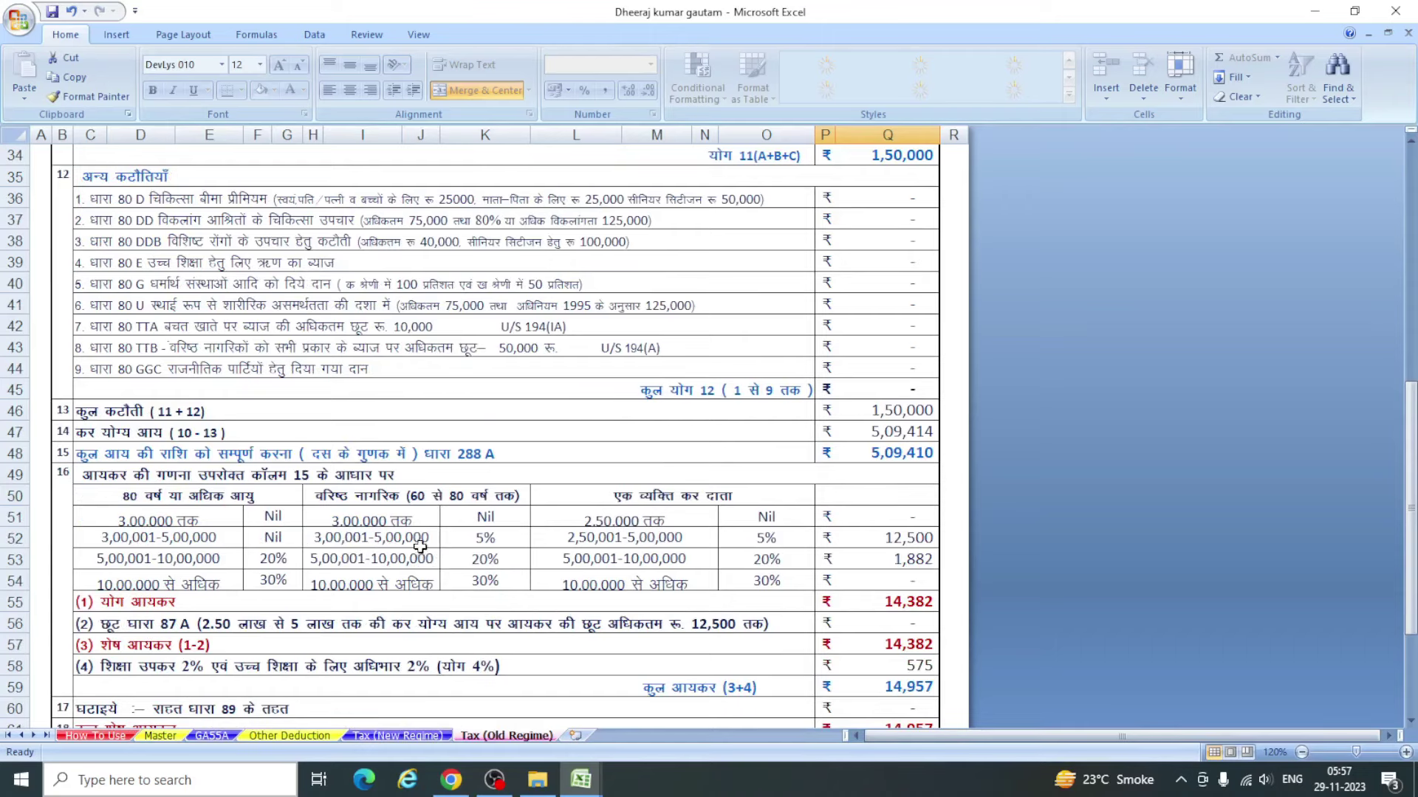
scroll(709, 550, "up", 1)
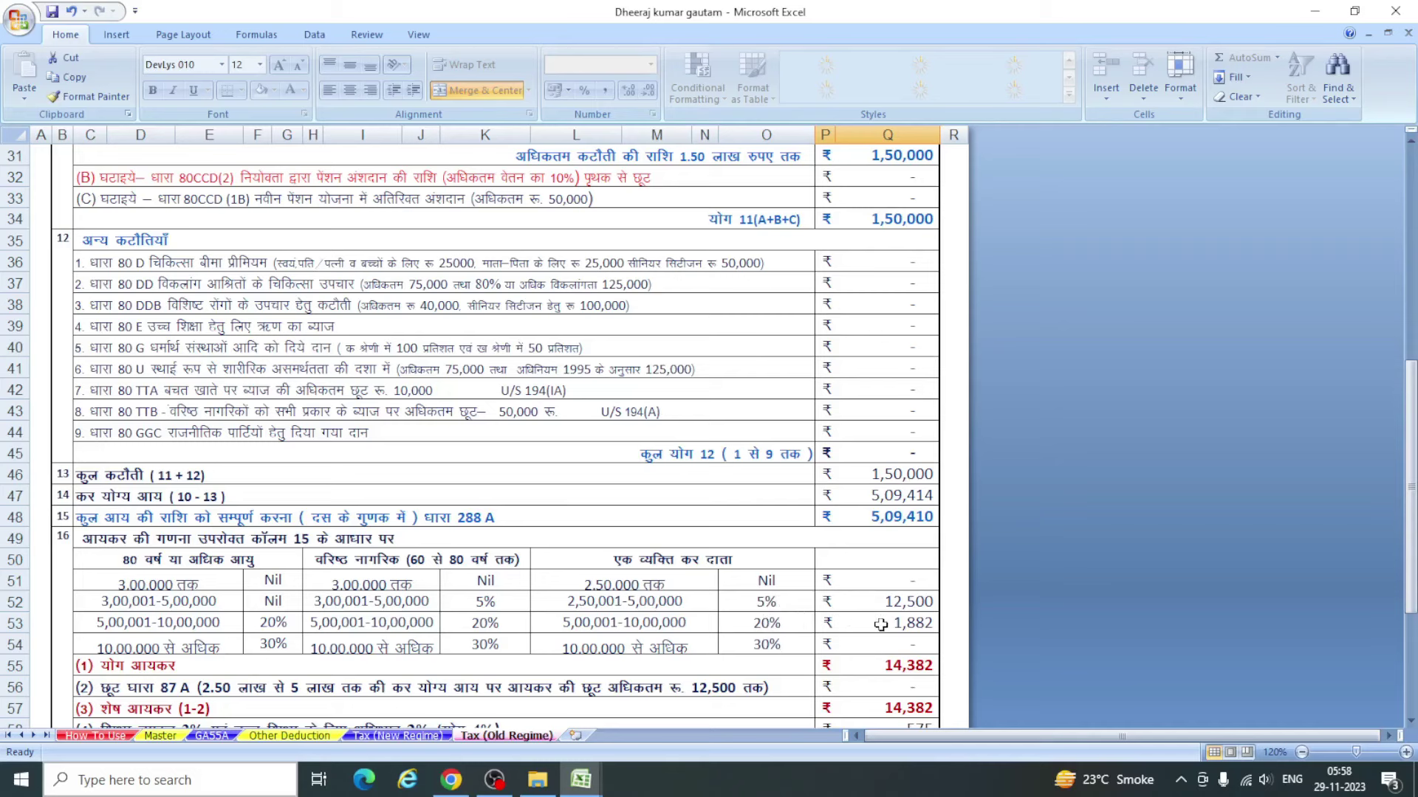
scroll(880, 624, "down", 1)
scroll(884, 622, "down", 1)
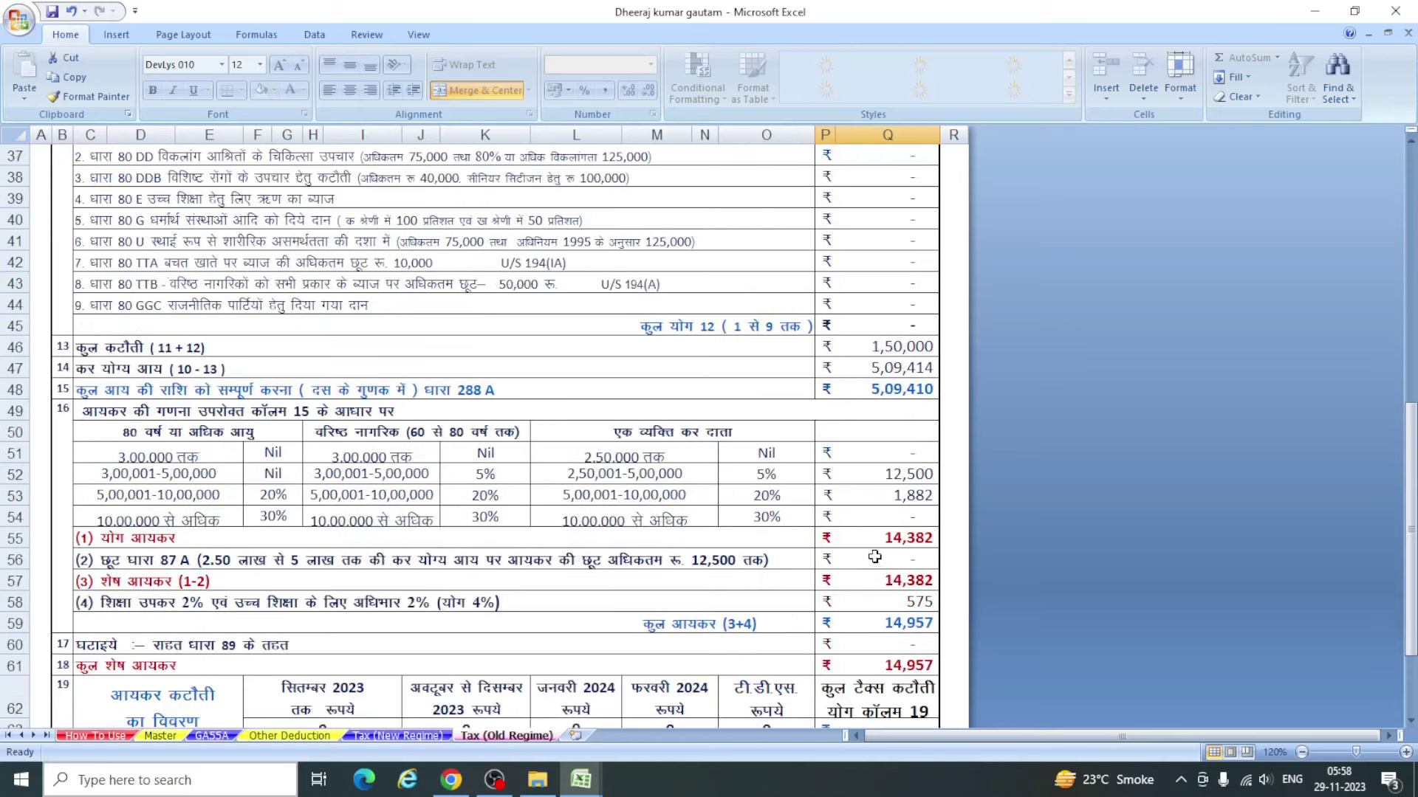
scroll(892, 584, "down", 1)
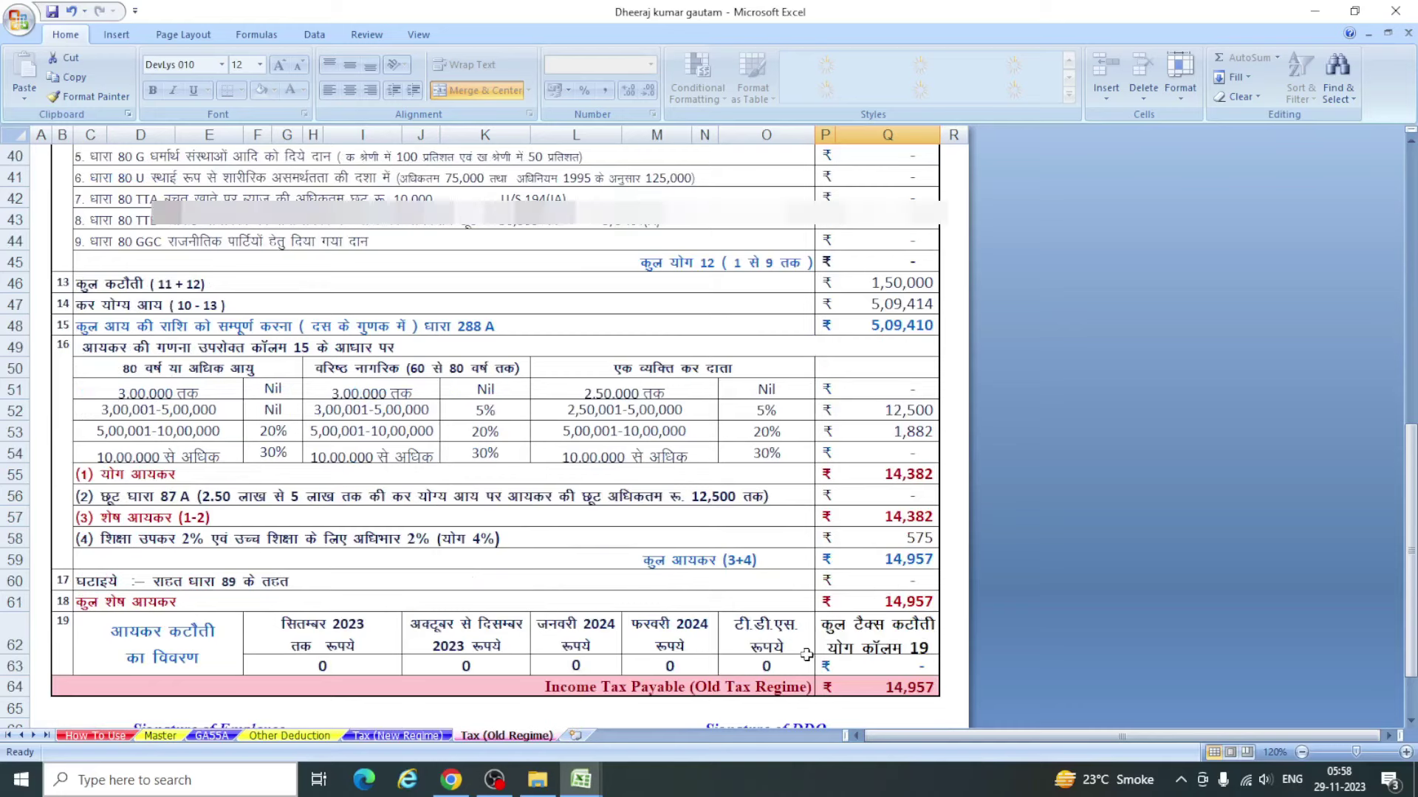
- Open the Tax (New Regime) sheet and examine its gross income, standard deduction and 80C/80CCD deduction sections
left_click(406, 737)
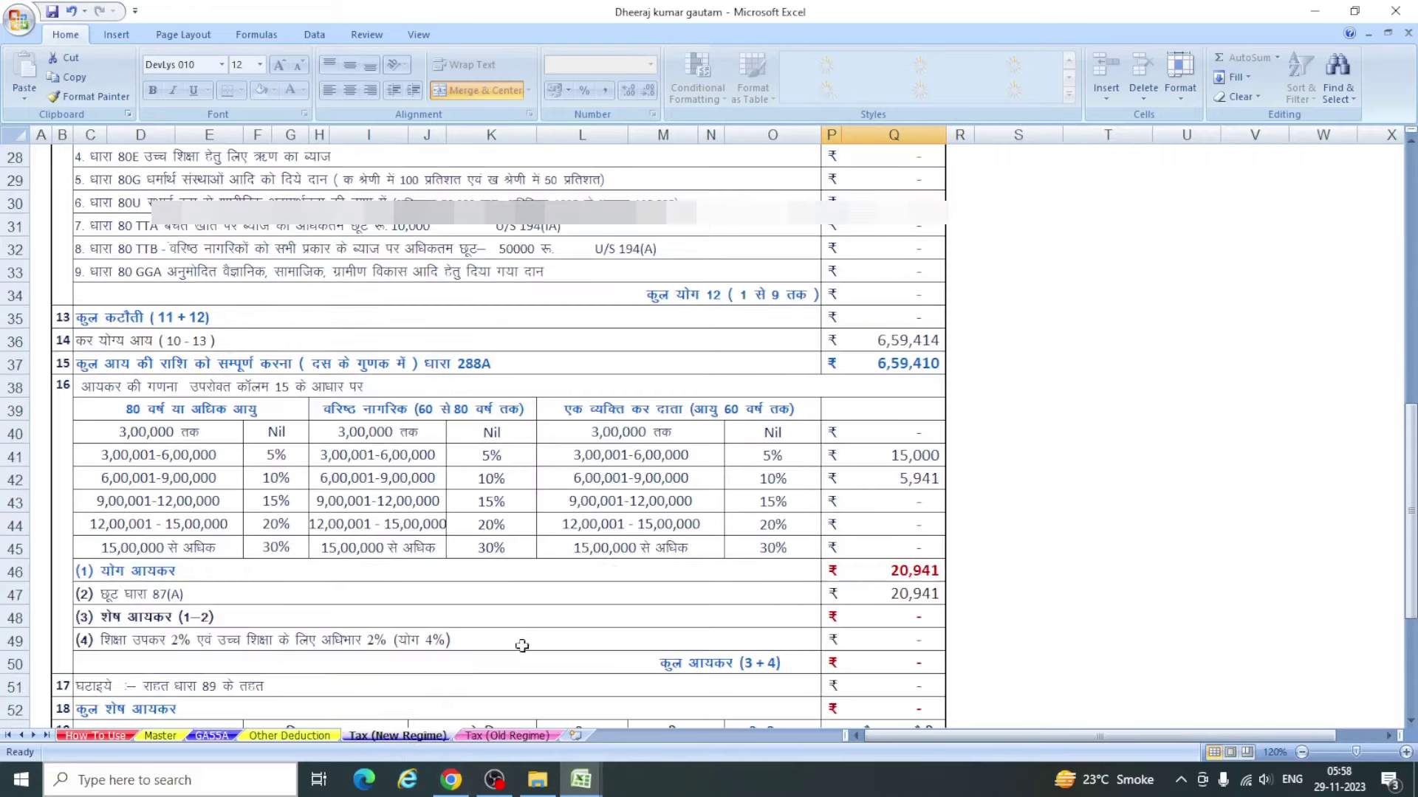
scroll(532, 641, "up", 12)
scroll(532, 641, "up", 1)
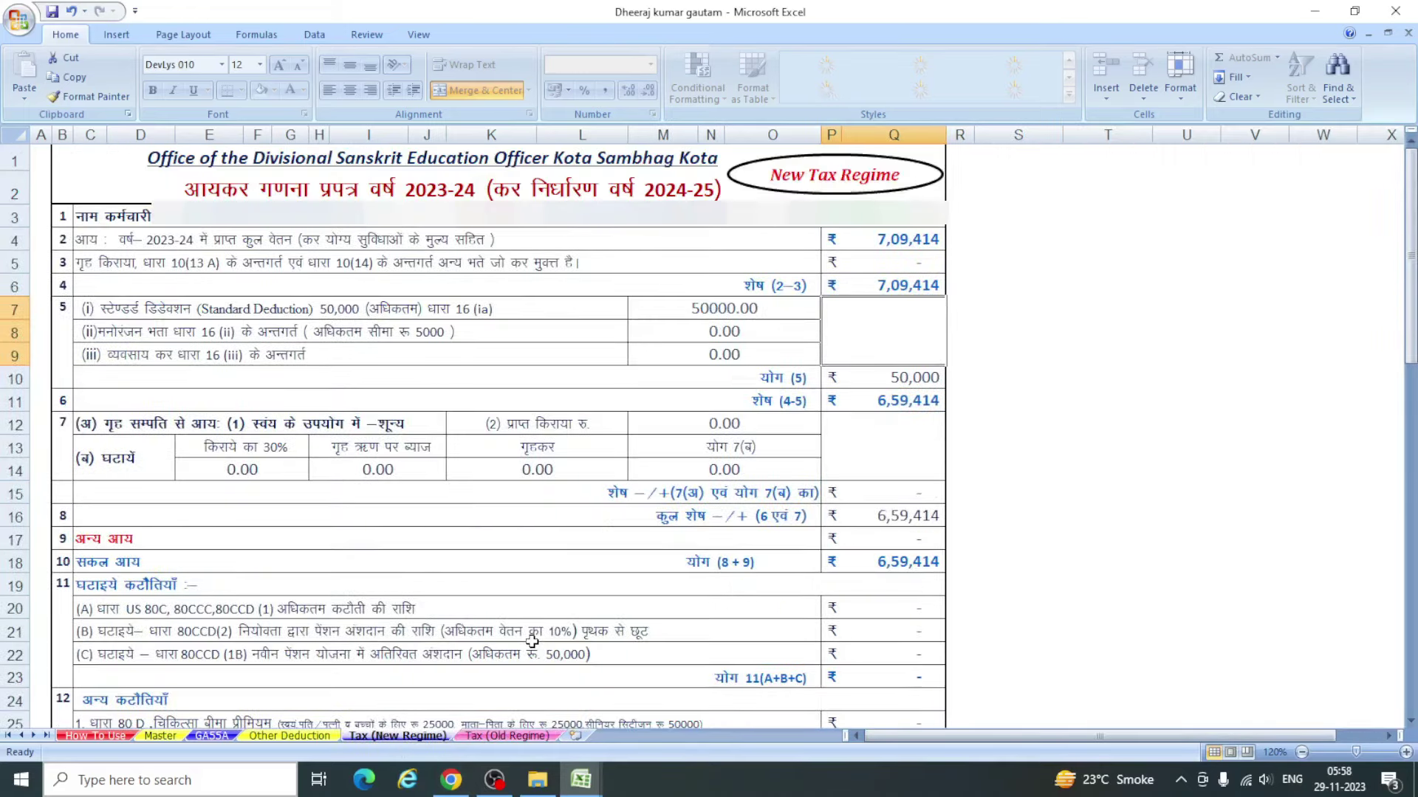
scroll(531, 641, "down", 2)
scroll(532, 640, "up", 2)
scroll(643, 573, "down", 2)
scroll(410, 507, "down", 1)
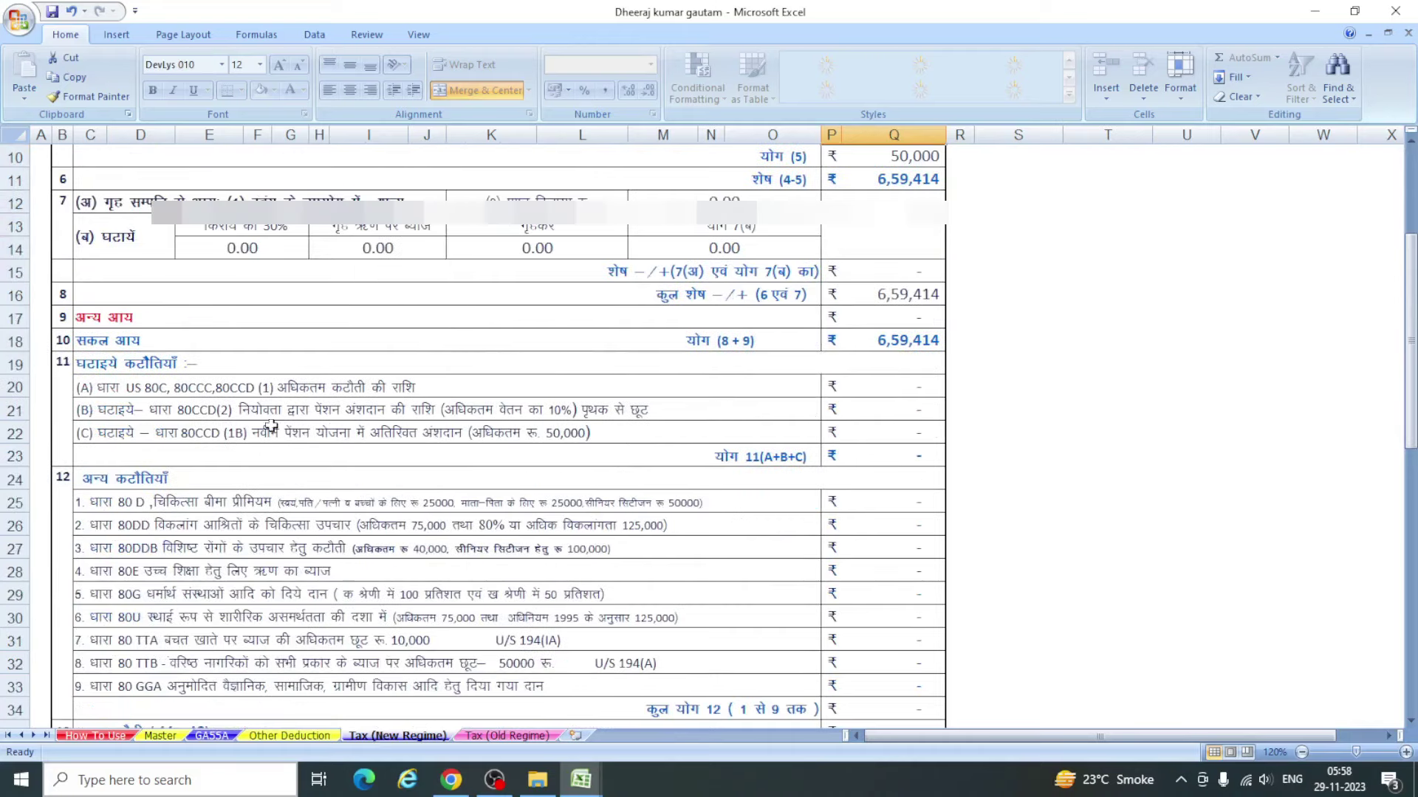
scroll(738, 432, "up", 2)
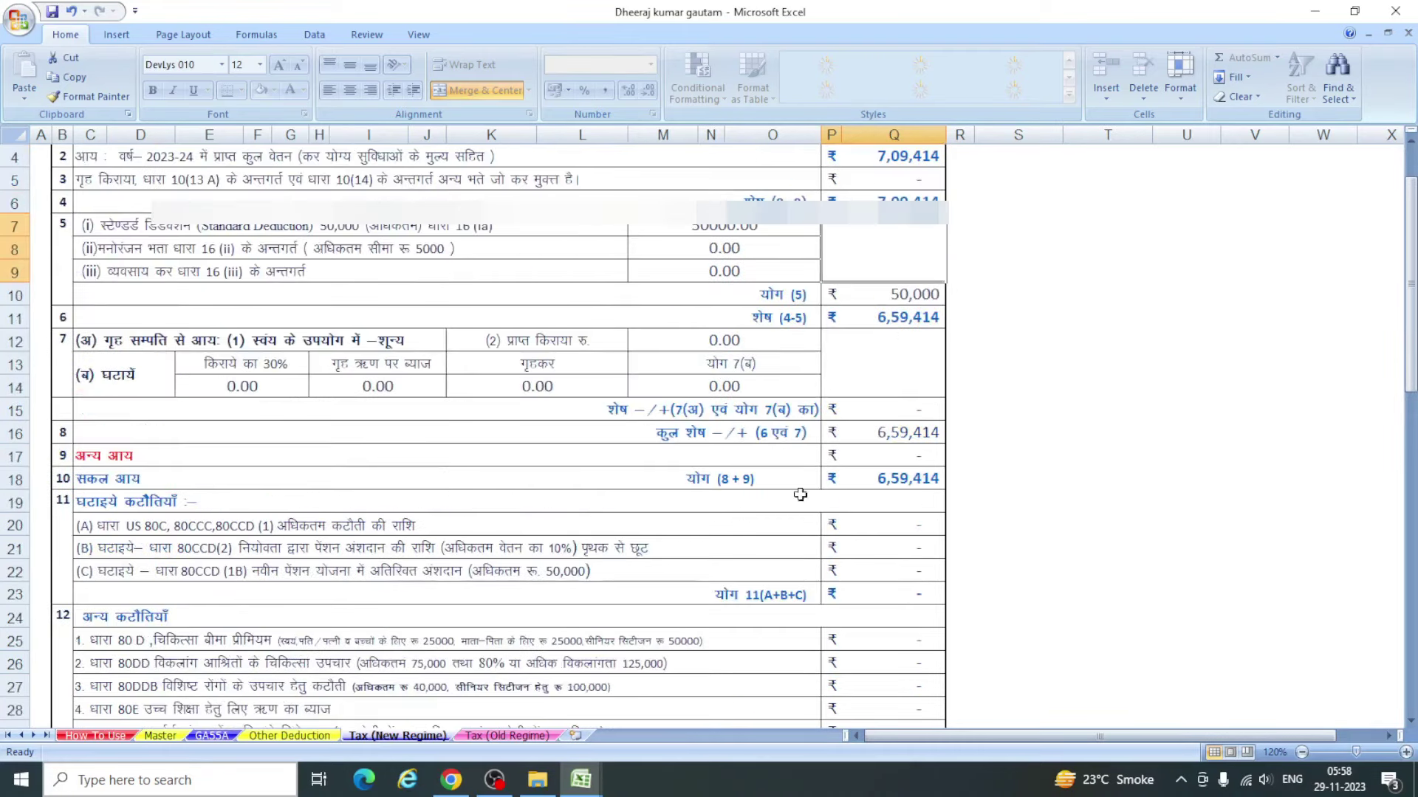
- Check the New Regime sheet's taxable income, tax slabs, section 87(A) rebate and final tax payable or refundable
scroll(616, 534, "down", 4)
scroll(617, 534, "down", 2)
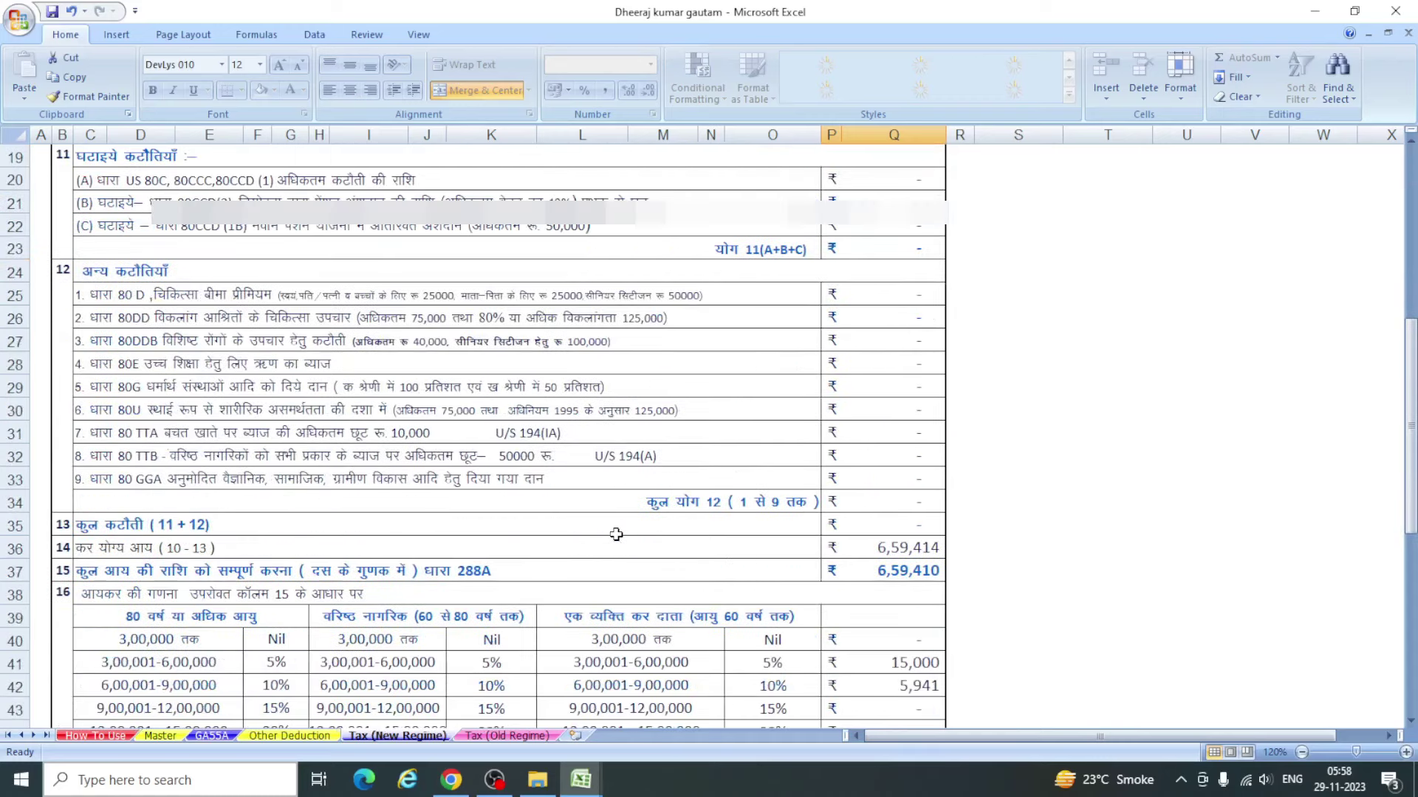
scroll(617, 534, "down", 1)
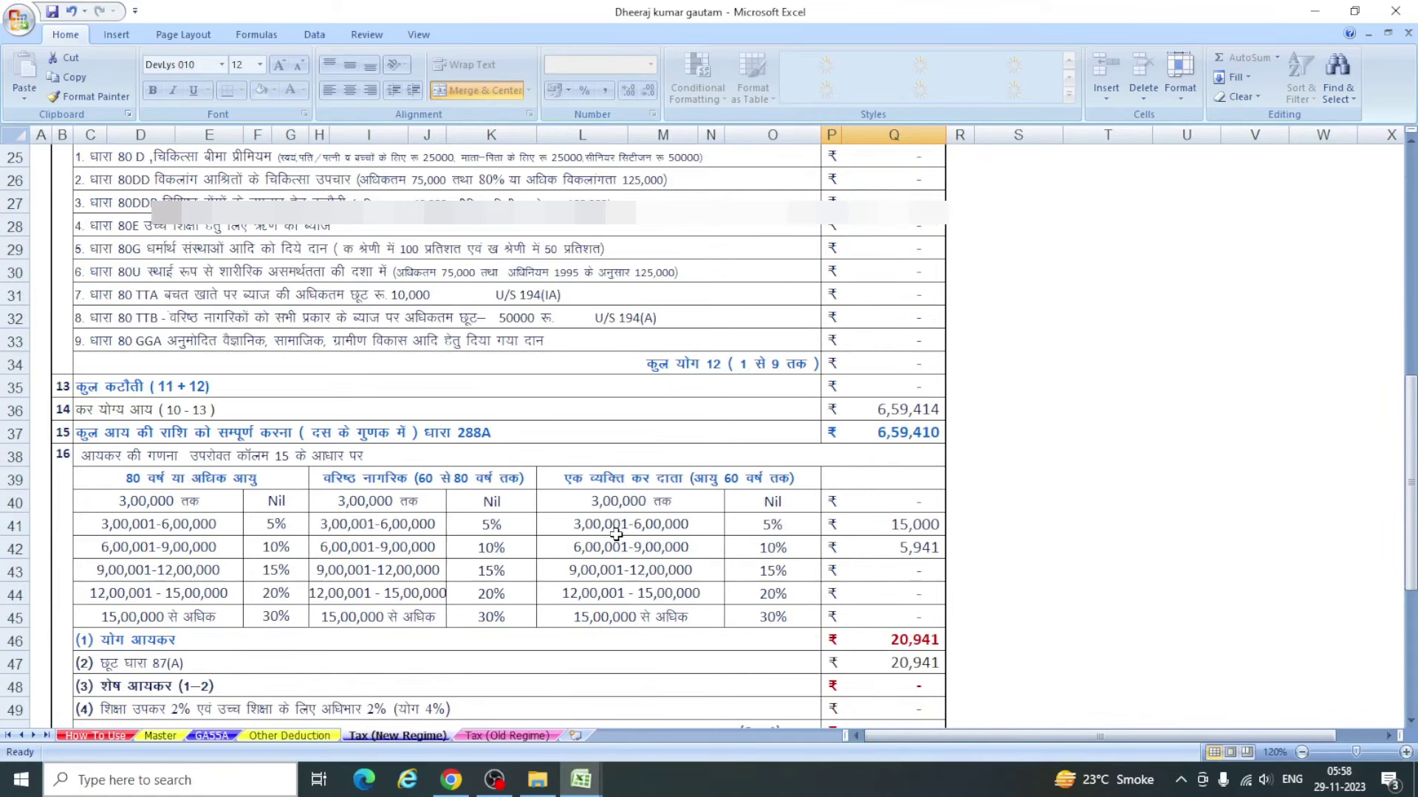
scroll(616, 534, "up", 1)
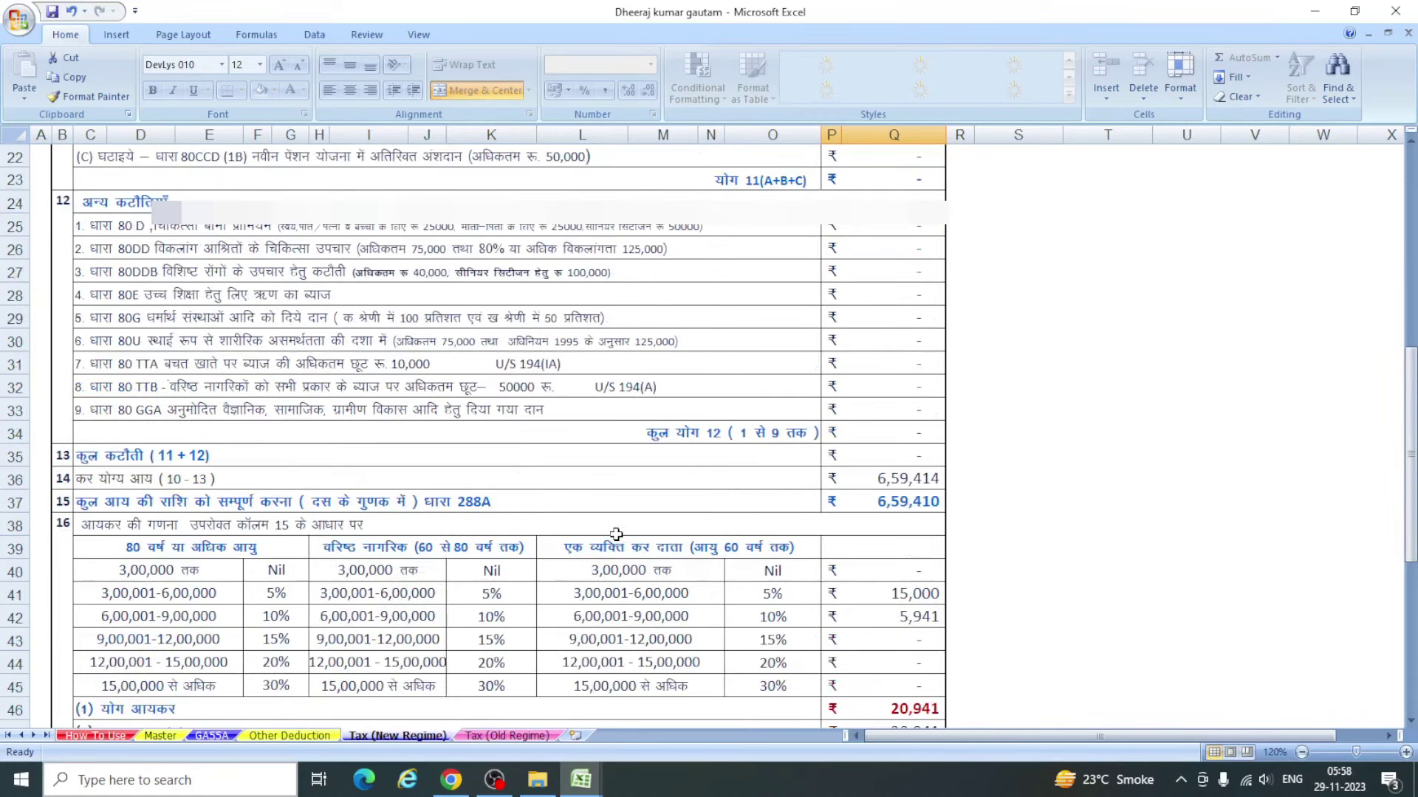
scroll(616, 534, "down", 1)
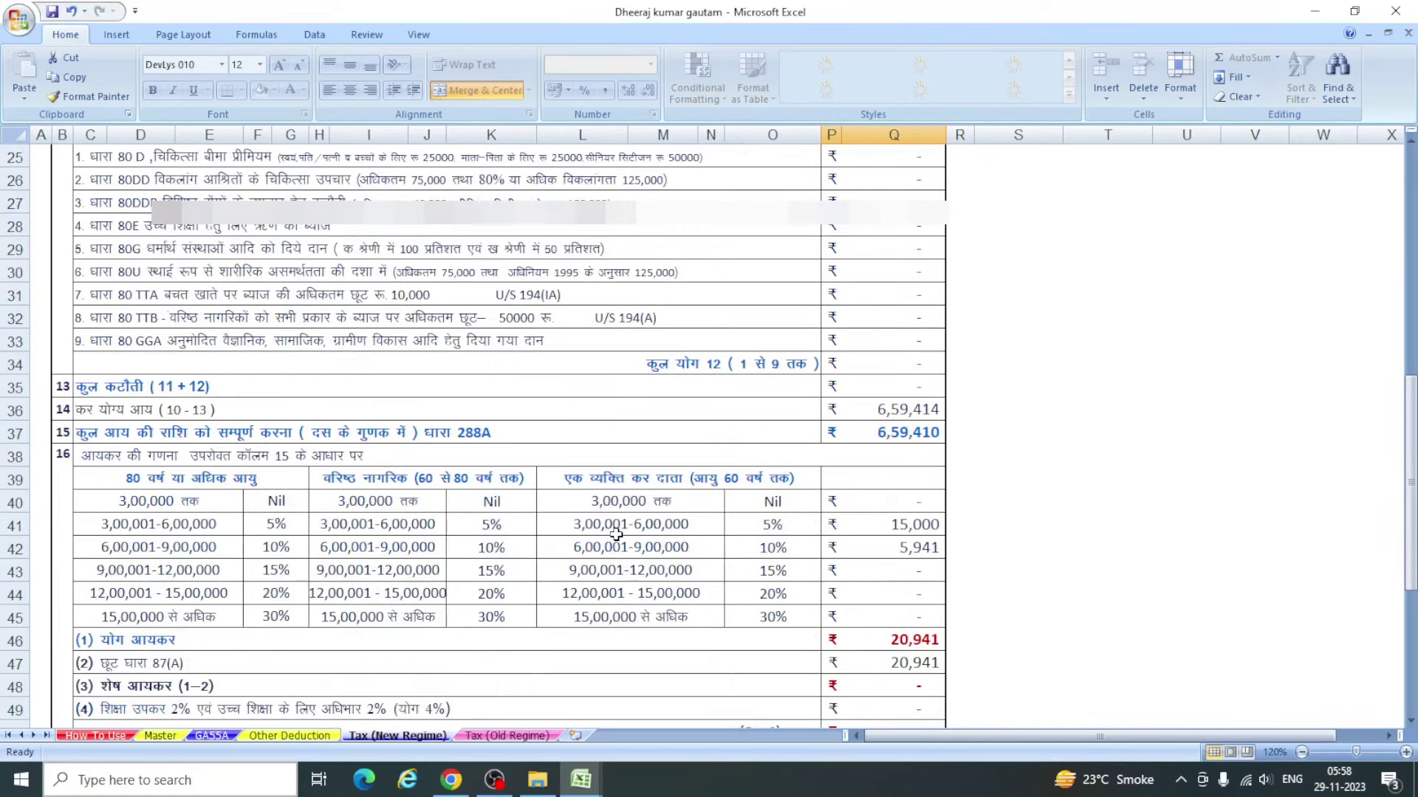
scroll(616, 533, "down", 1)
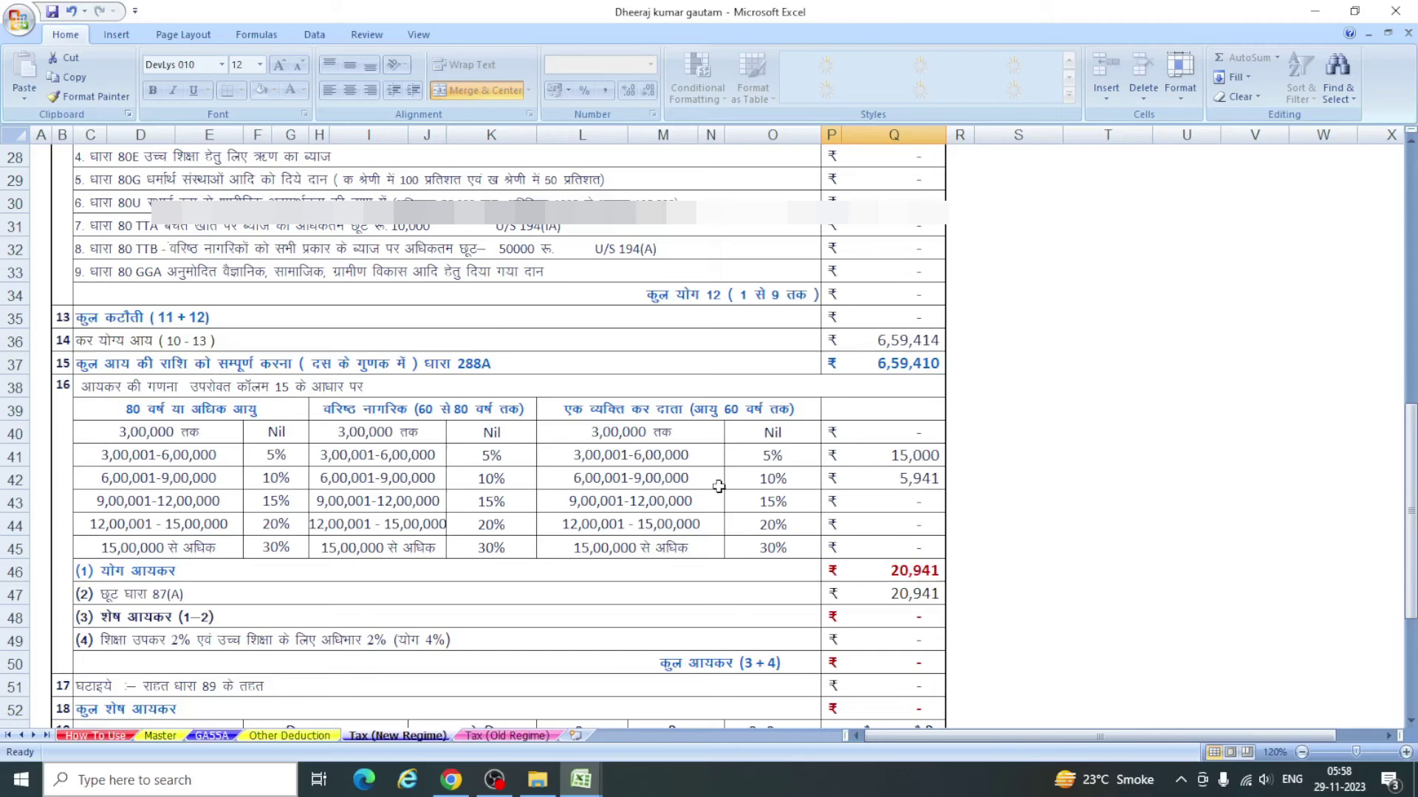
scroll(857, 569, "down", 1)
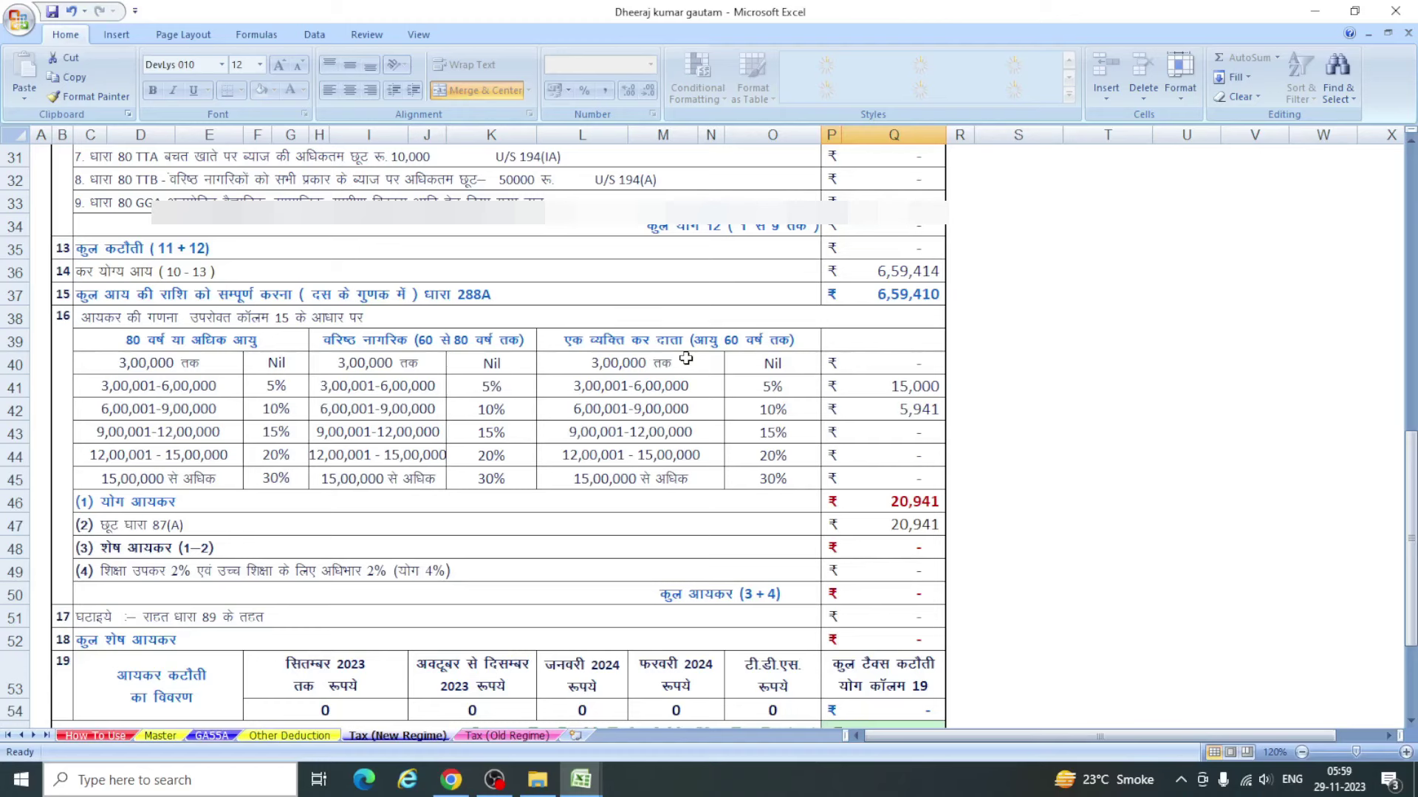
scroll(695, 480, "down", 1)
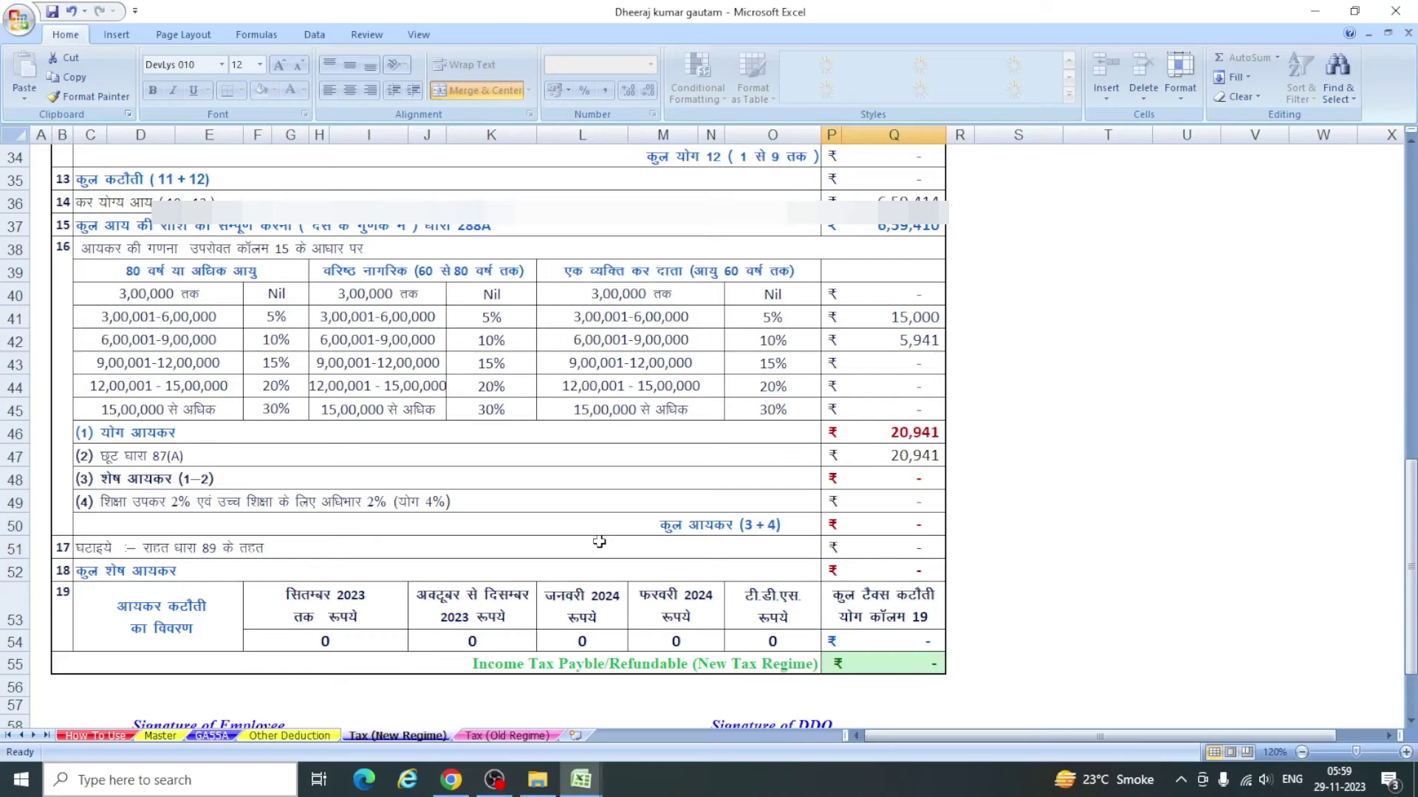
scroll(572, 542, "up", 4)
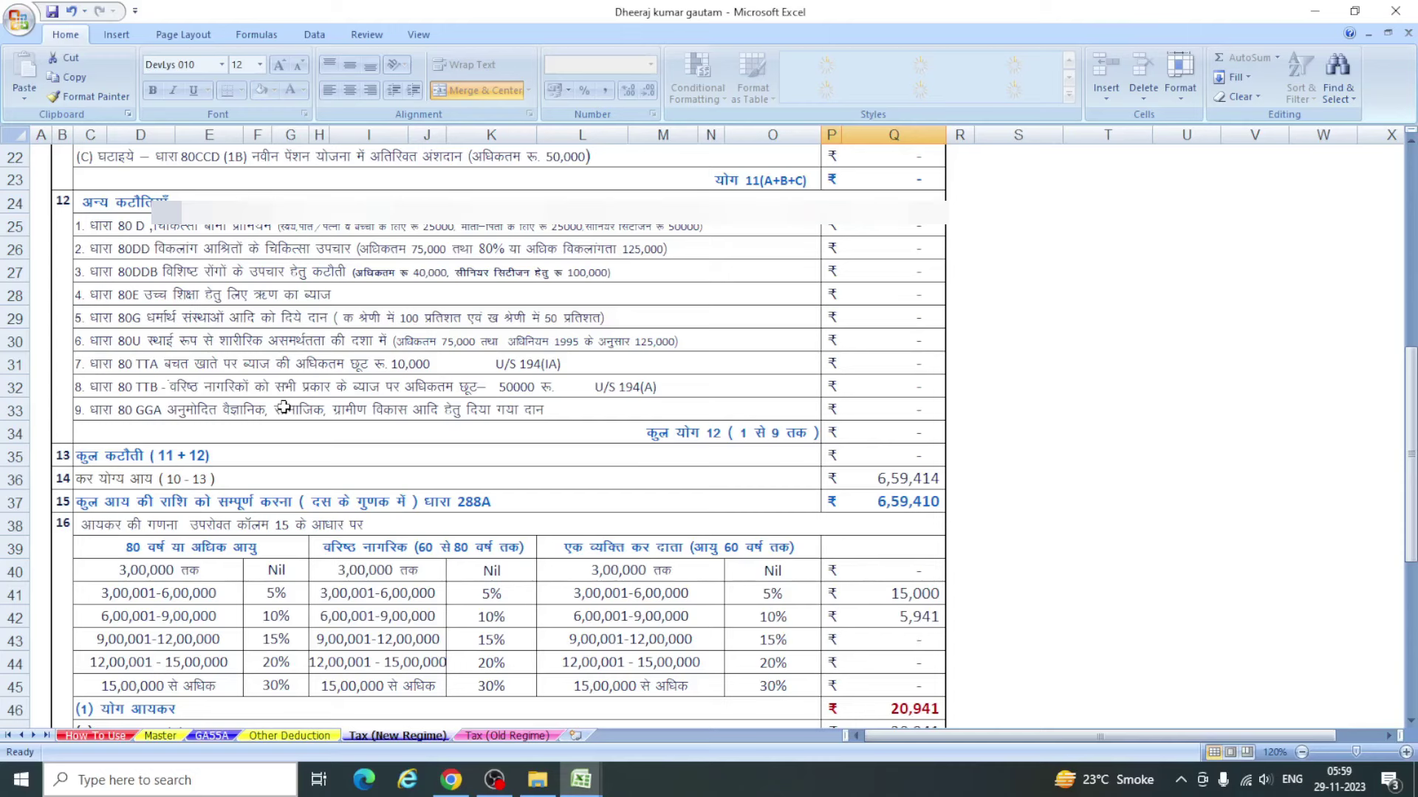
scroll(420, 521, "down", 2)
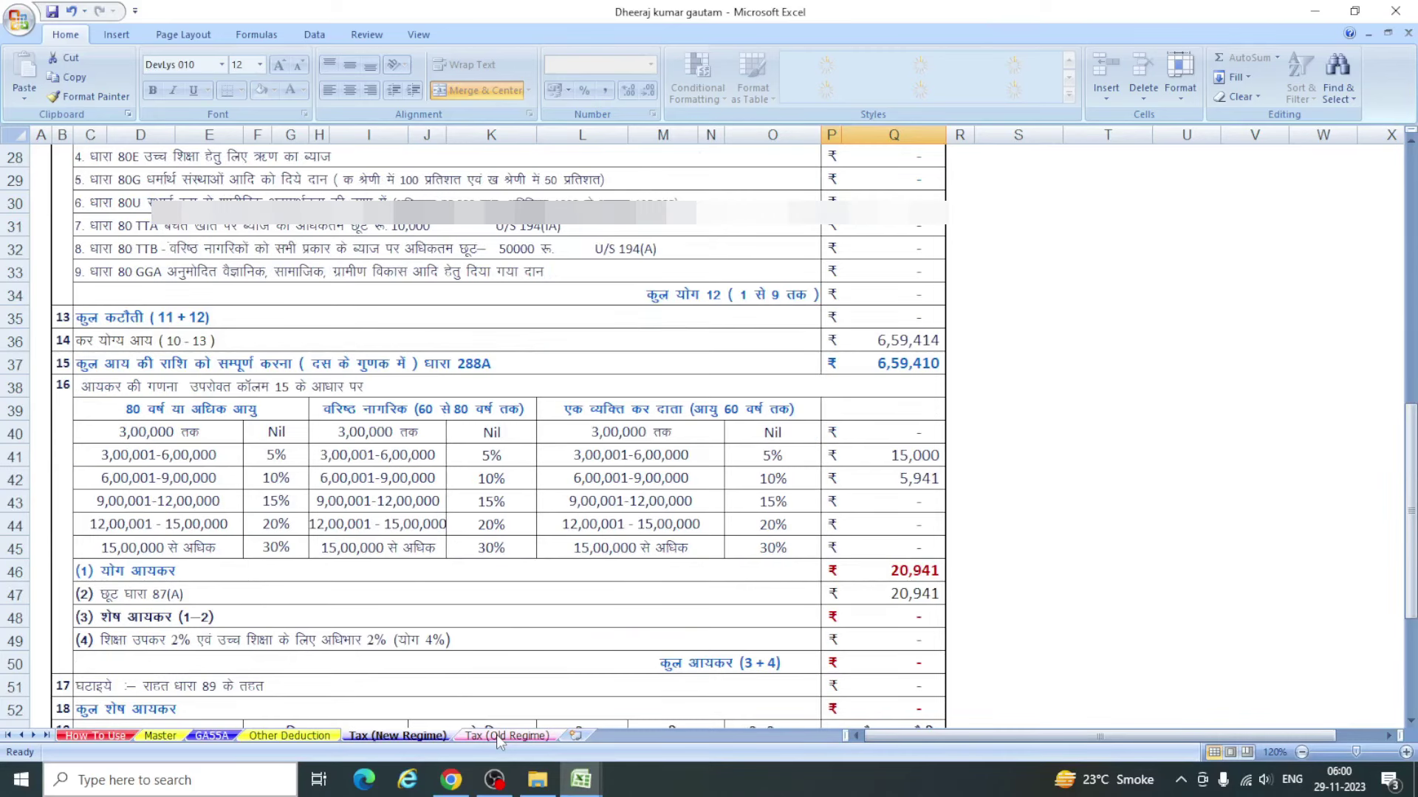
scroll(536, 643, "down", 1)
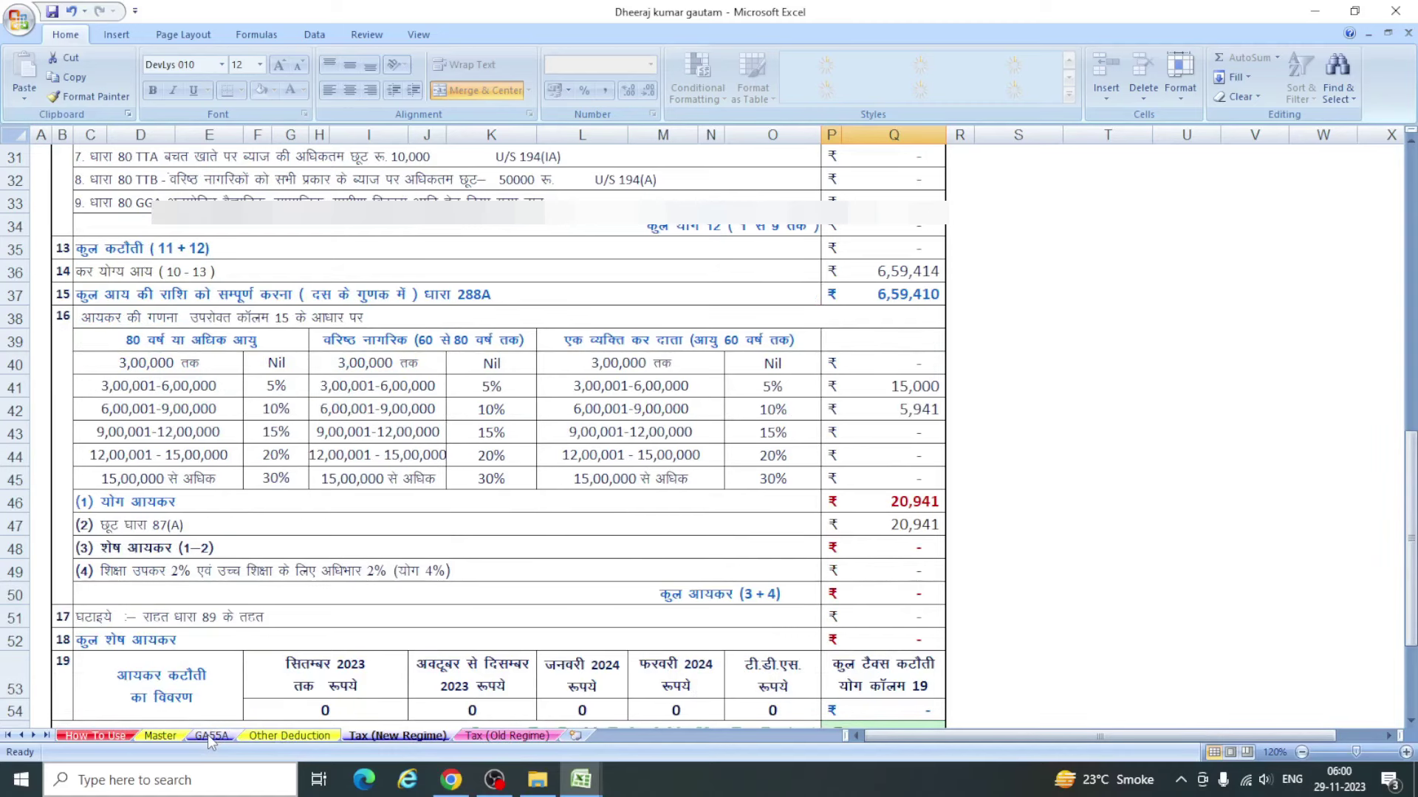
scroll(356, 612, "up", 2)
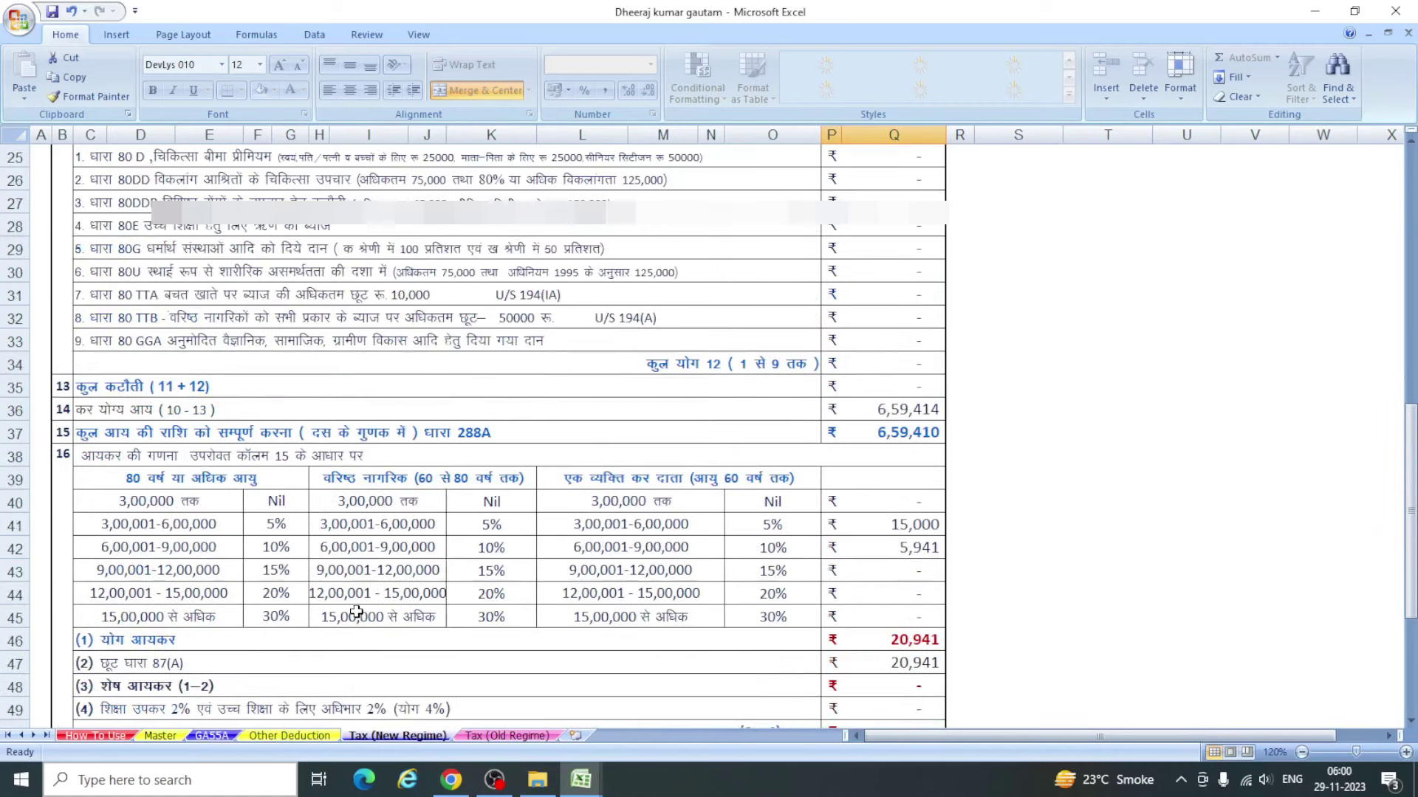